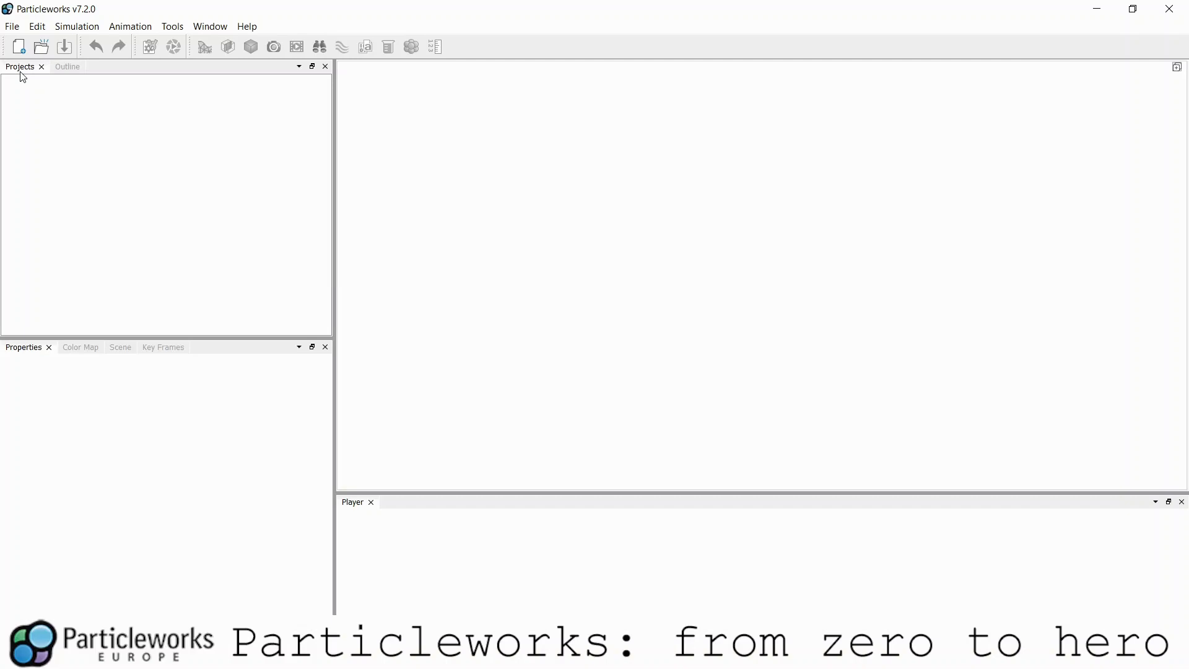
- Look through the Outline, Projects, Color Map, Scene and Key Frames panels
click(66, 68)
click(21, 70)
click(87, 350)
click(112, 349)
click(156, 350)
- Move the Color Map panel tab ahead of the Properties panel in its dock
click(28, 349)
click(201, 25)
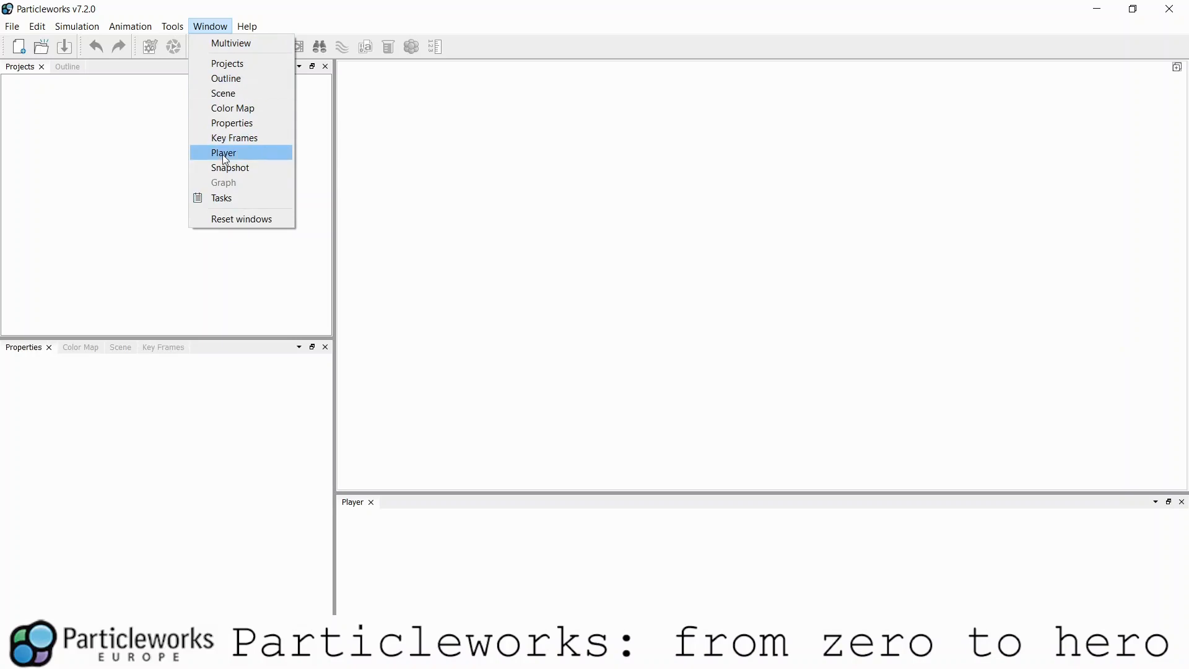
drag(79, 351, 170, 485)
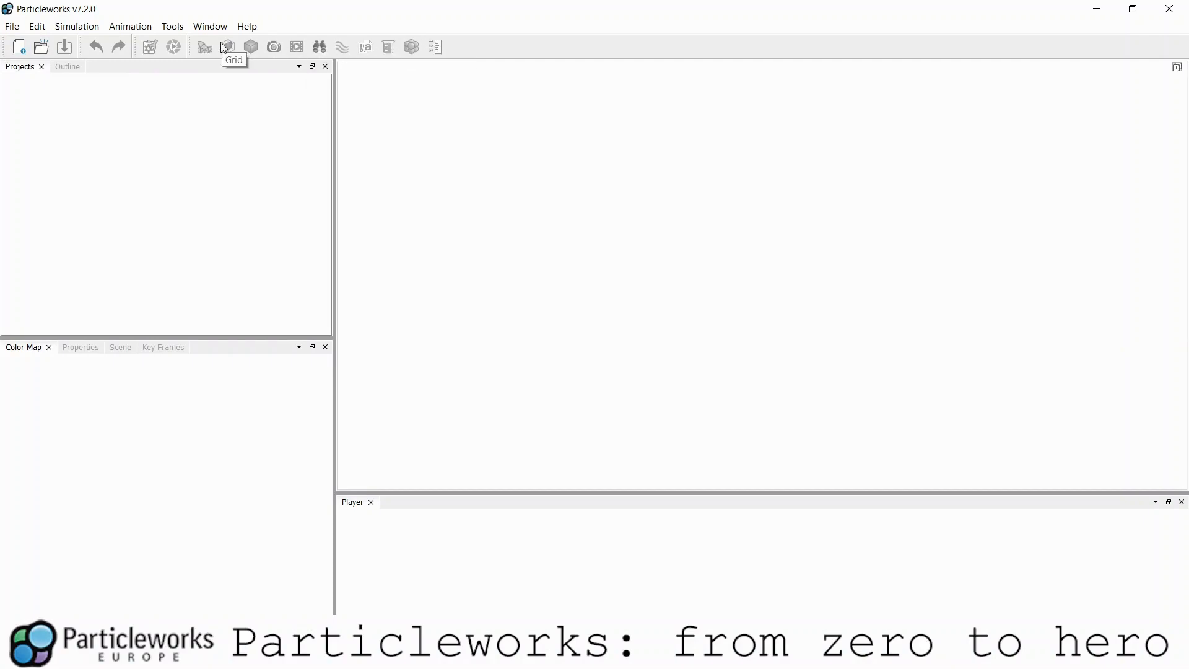
- Create project DEMO_TRAINING with the Empty template, saved on the Desktop
click(19, 46)
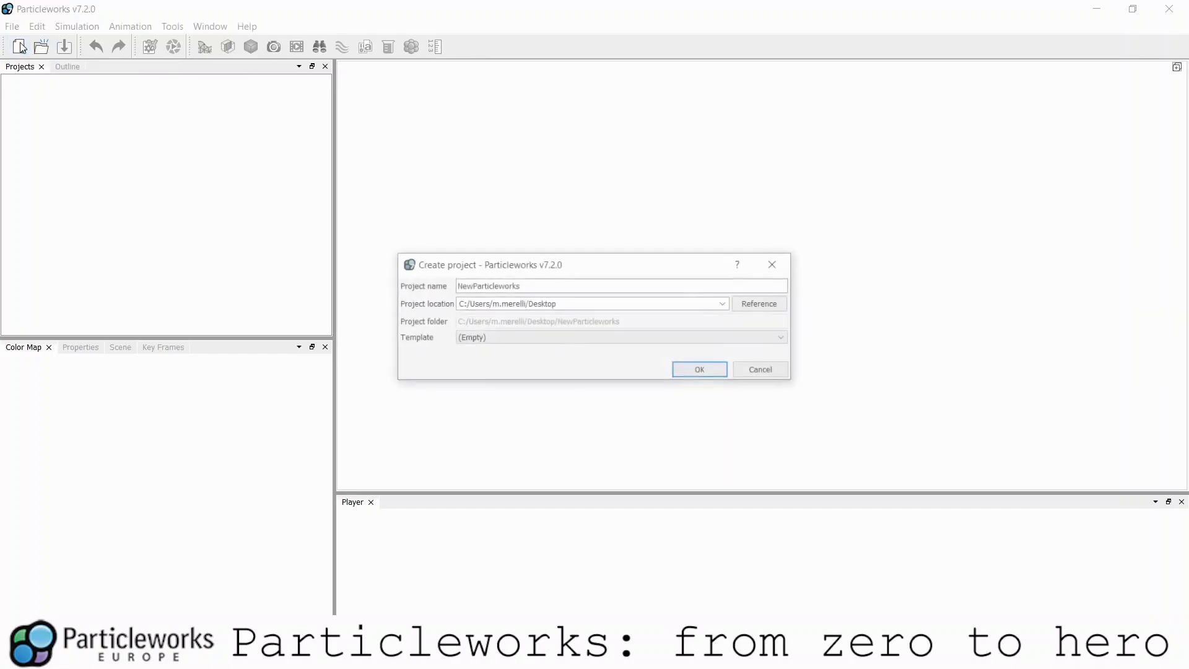
double_click(531, 286)
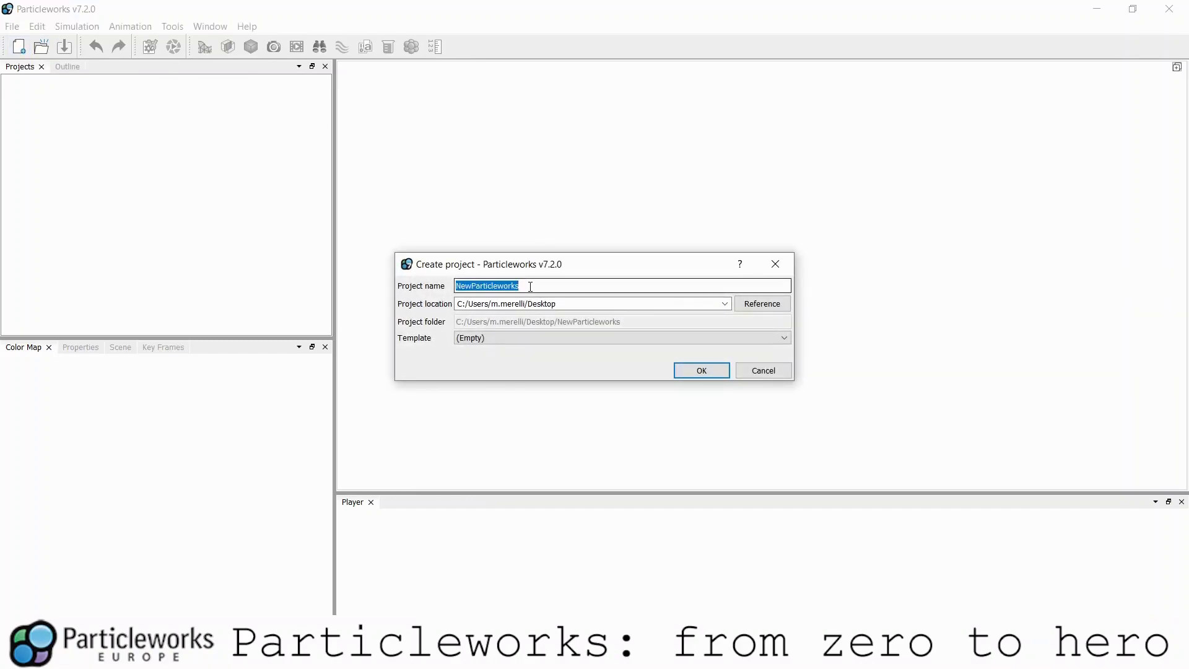
text(DEMO_TRAINI)
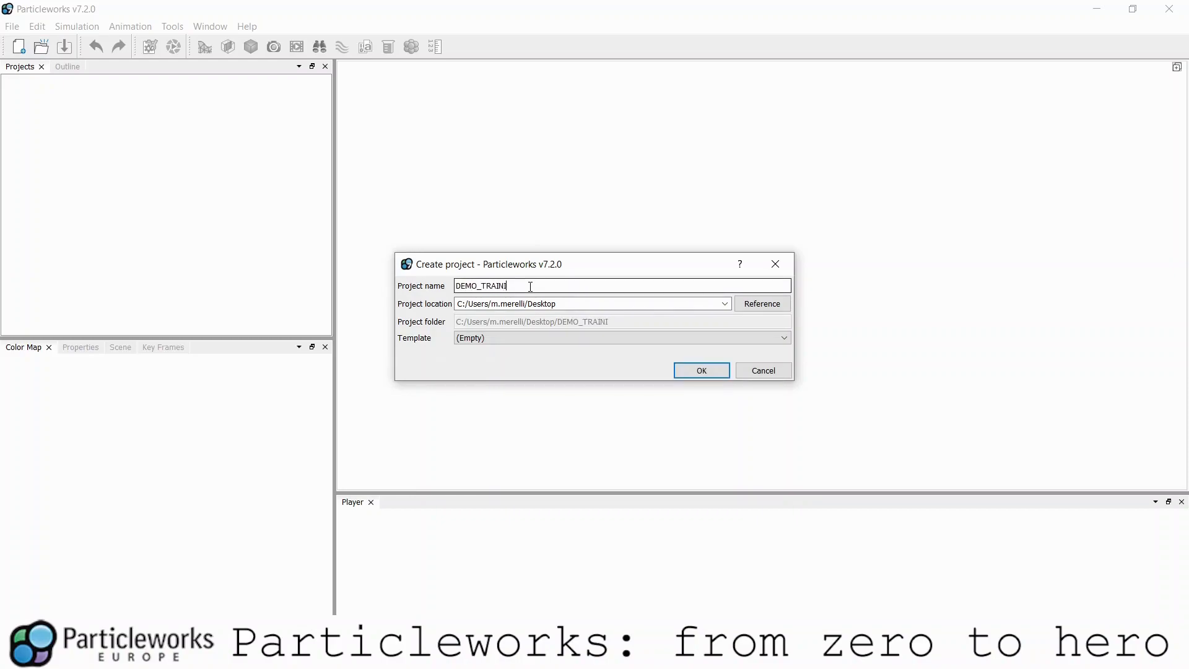
text(NG)
click(563, 303)
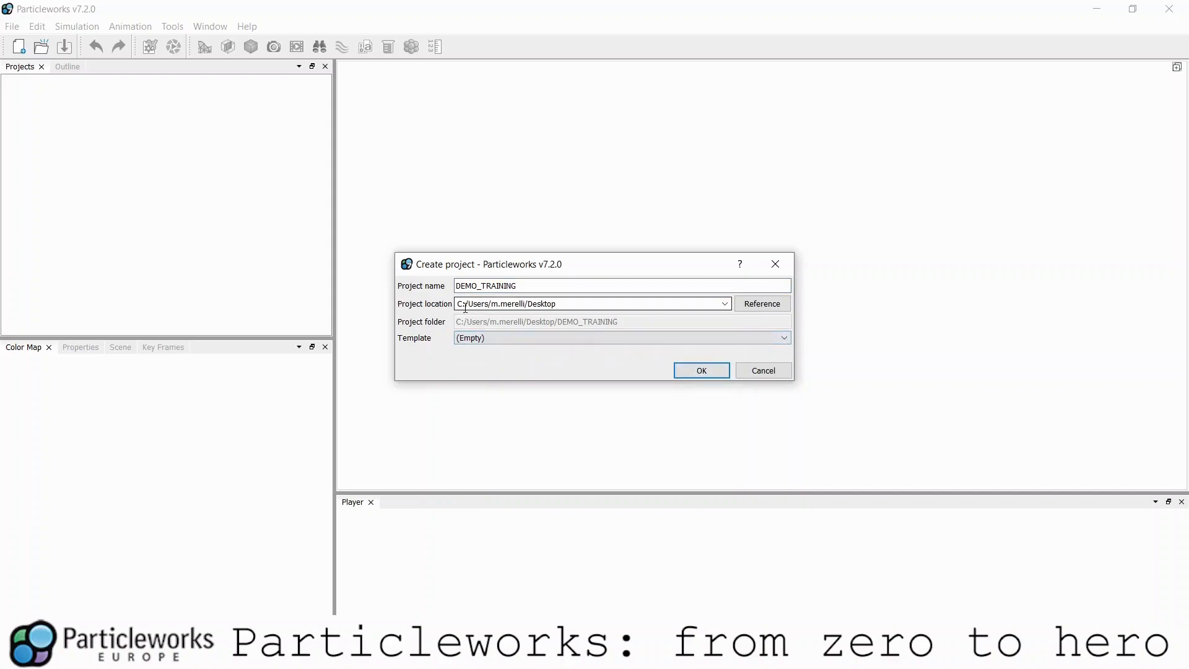
click(711, 371)
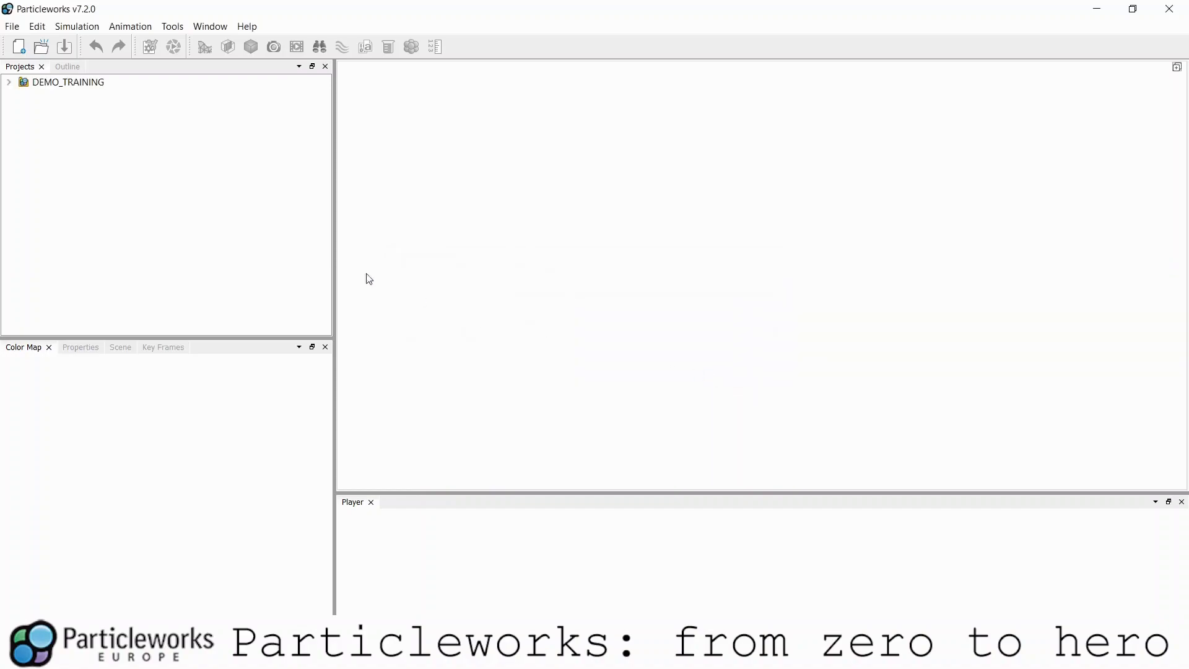
- Expand DEMO_TRAINING and select its scene and Models entries
double_click(86, 86)
click(77, 113)
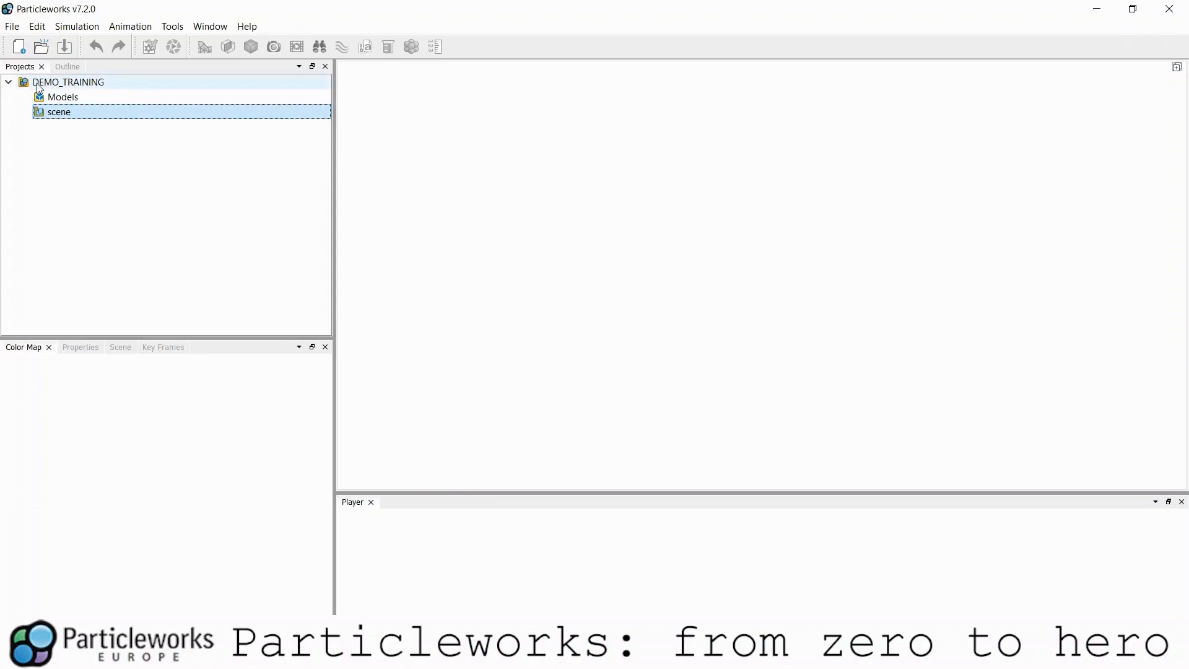
click(59, 99)
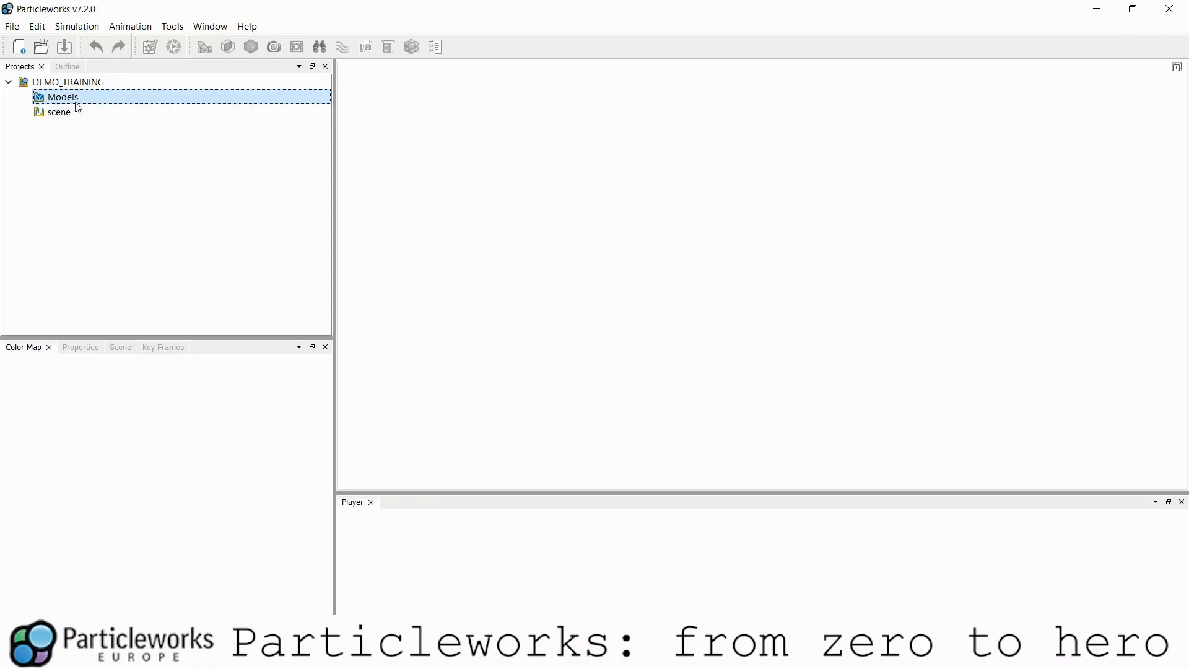
- Open the DEMO_TRAINING project folder on disk with Open directory
right_click(73, 93)
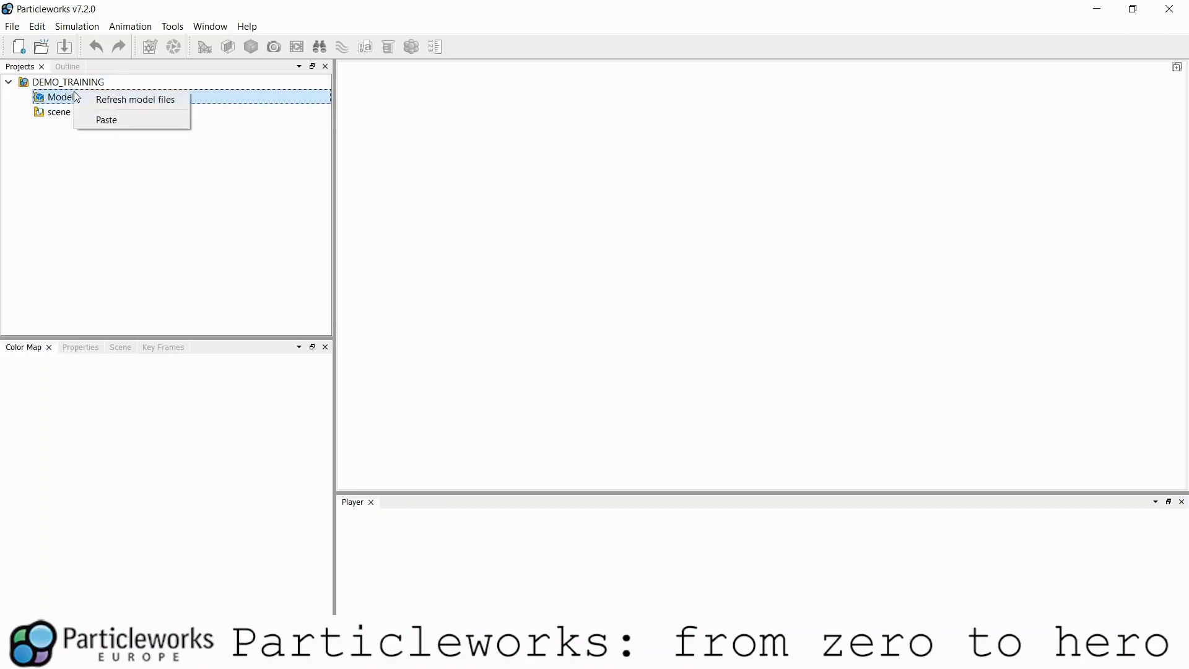
right_click(69, 85)
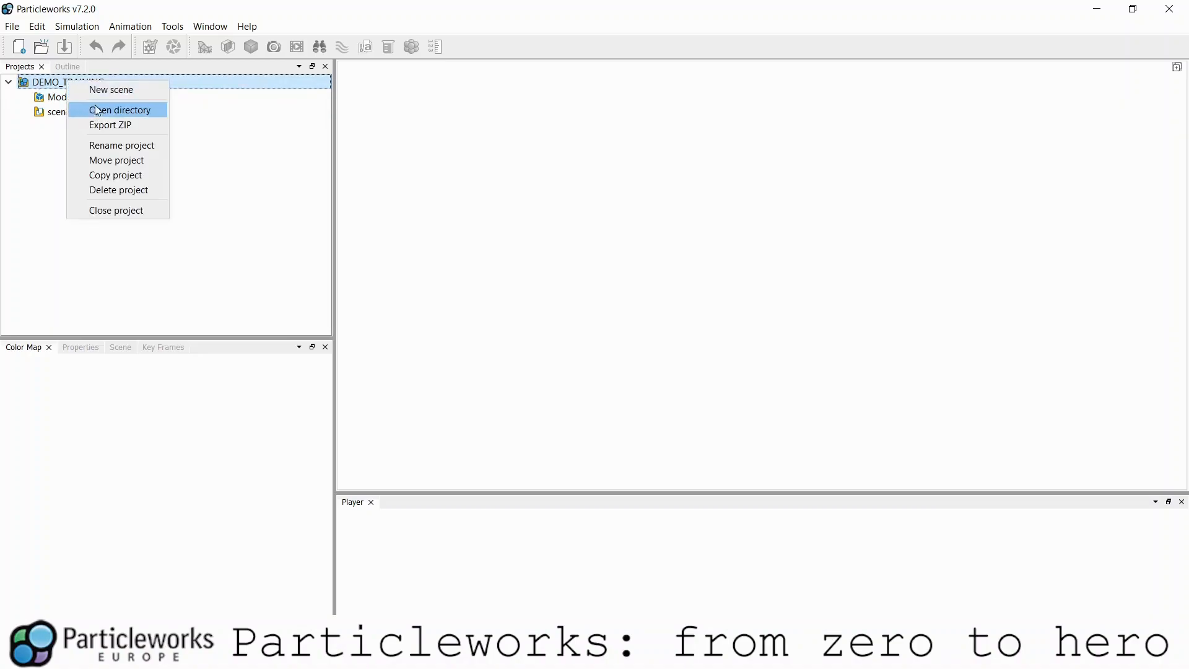
click(106, 111)
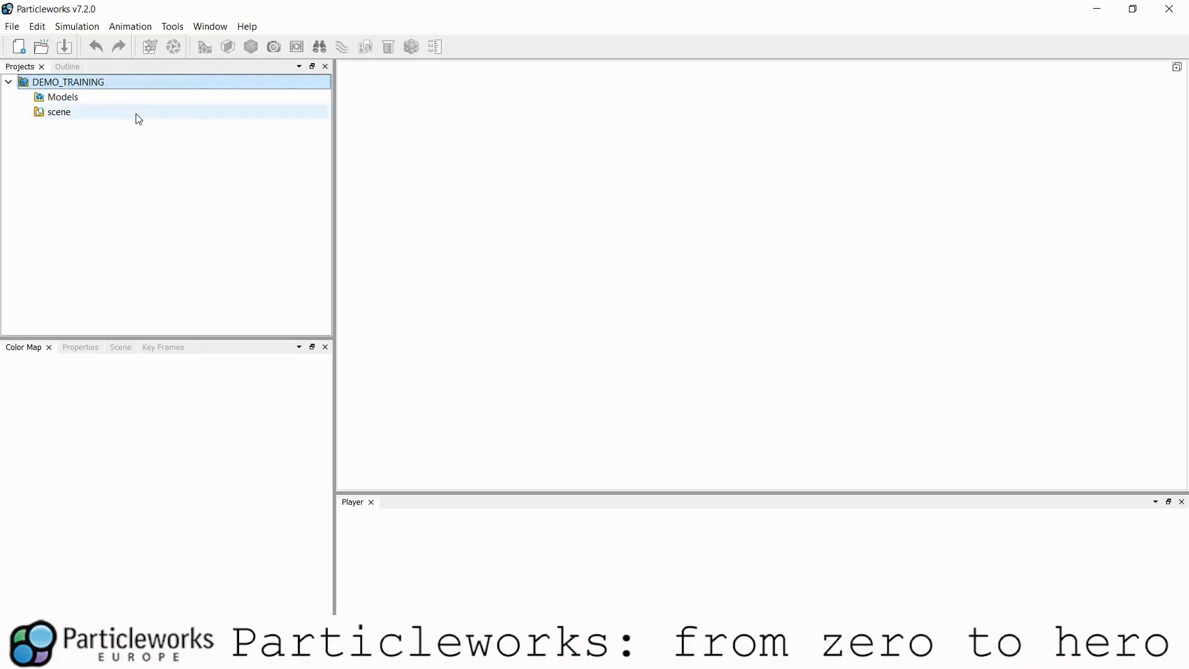
- Check the models folder (models.json) and scene folder, then select scene in Particleworks
double_click(545, 209)
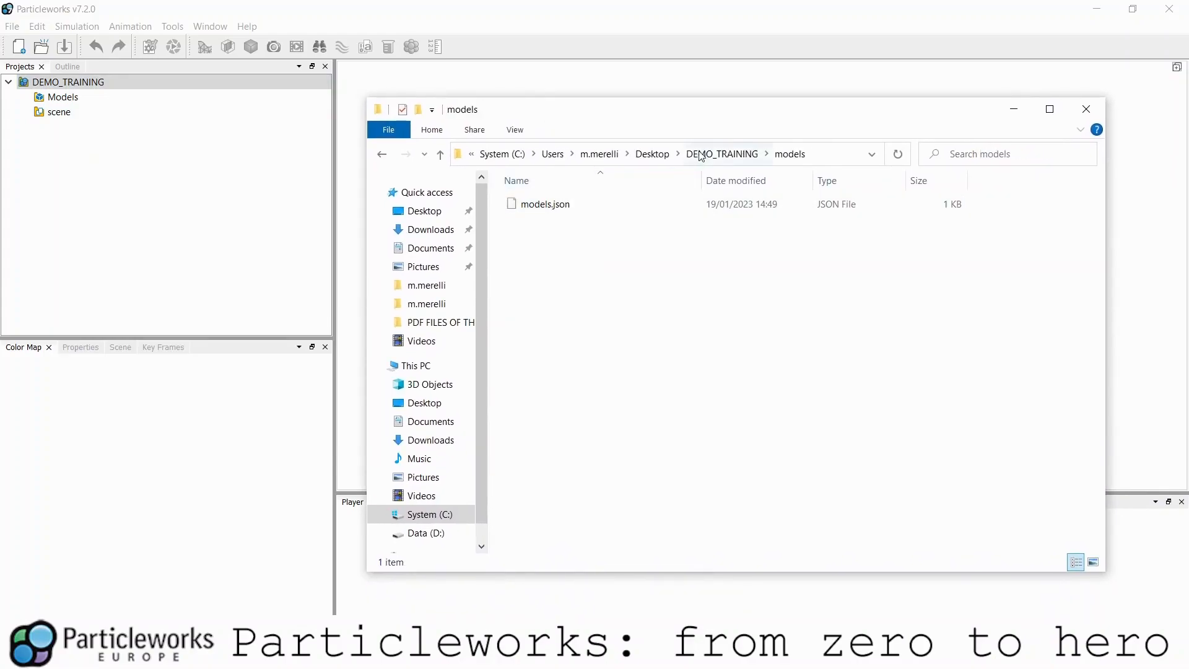
click(701, 156)
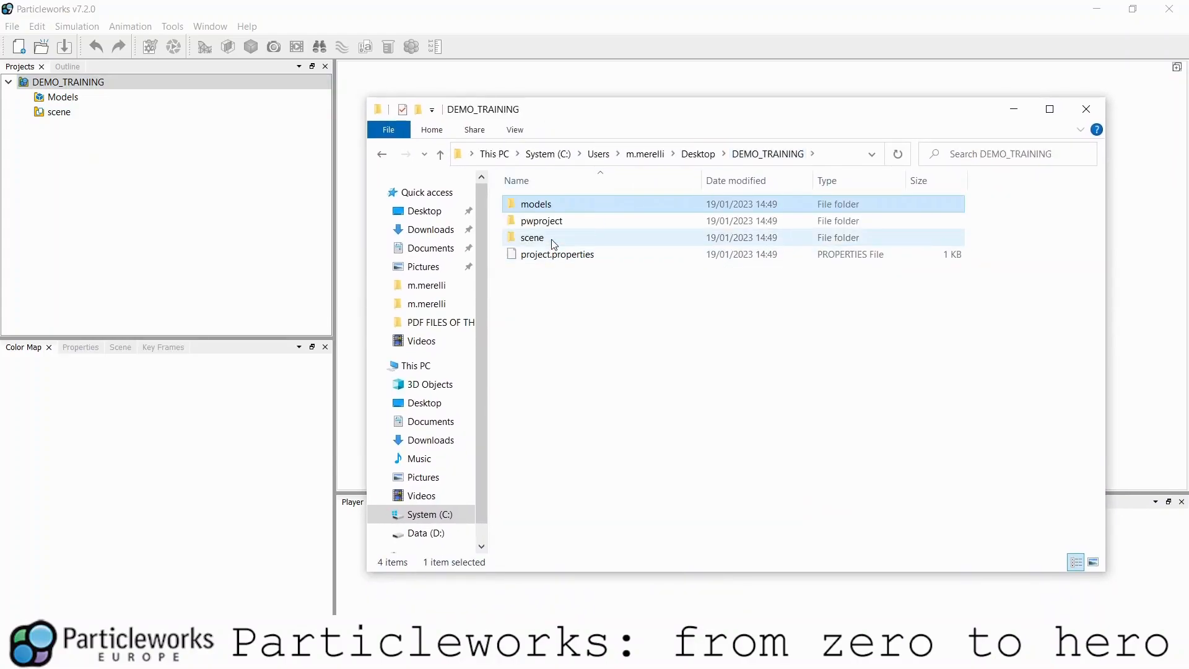
click(545, 238)
click(58, 114)
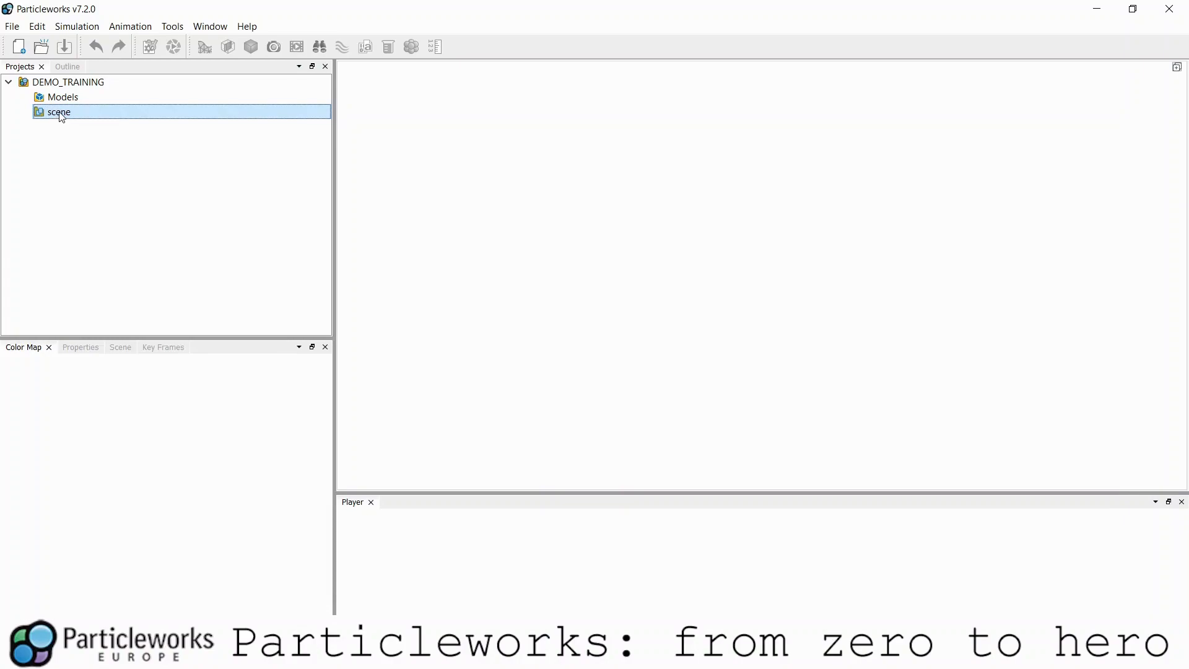
- Open the scene, select its box domain in 3D and peek into the View folder
double_click(60, 114)
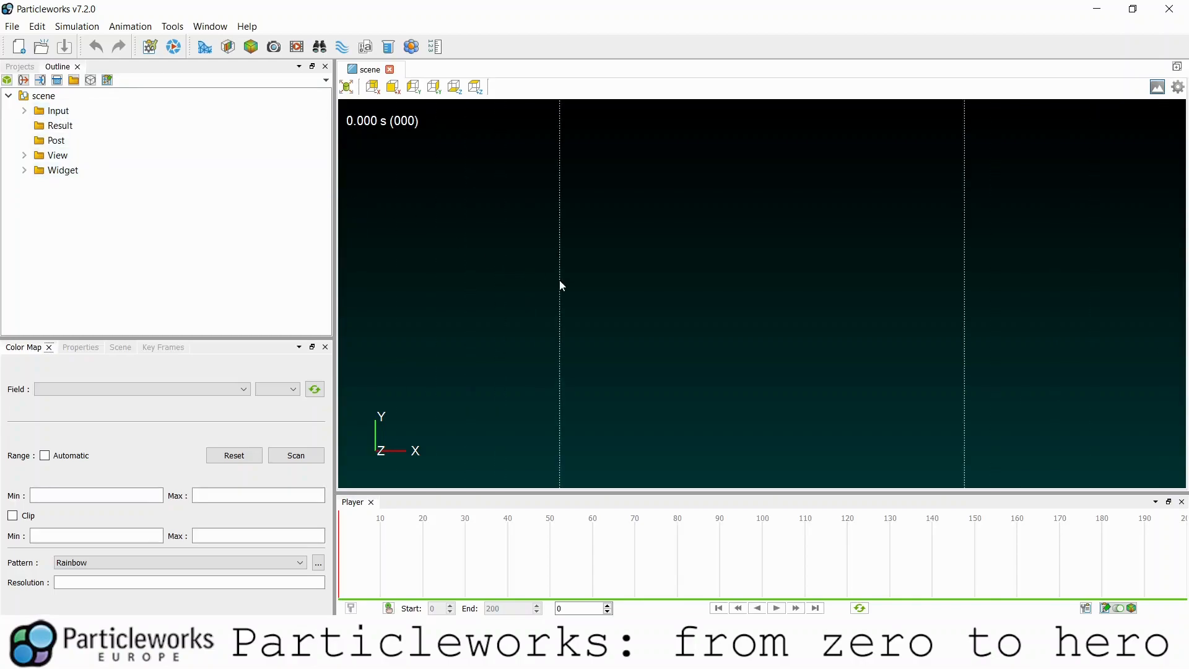
mouse_move(611, 276)
mouse_down()
mouse_move(717, 285)
mouse_move(762, 326)
mouse_move(675, 368)
mouse_move(611, 284)
mouse_up()
click(637, 291)
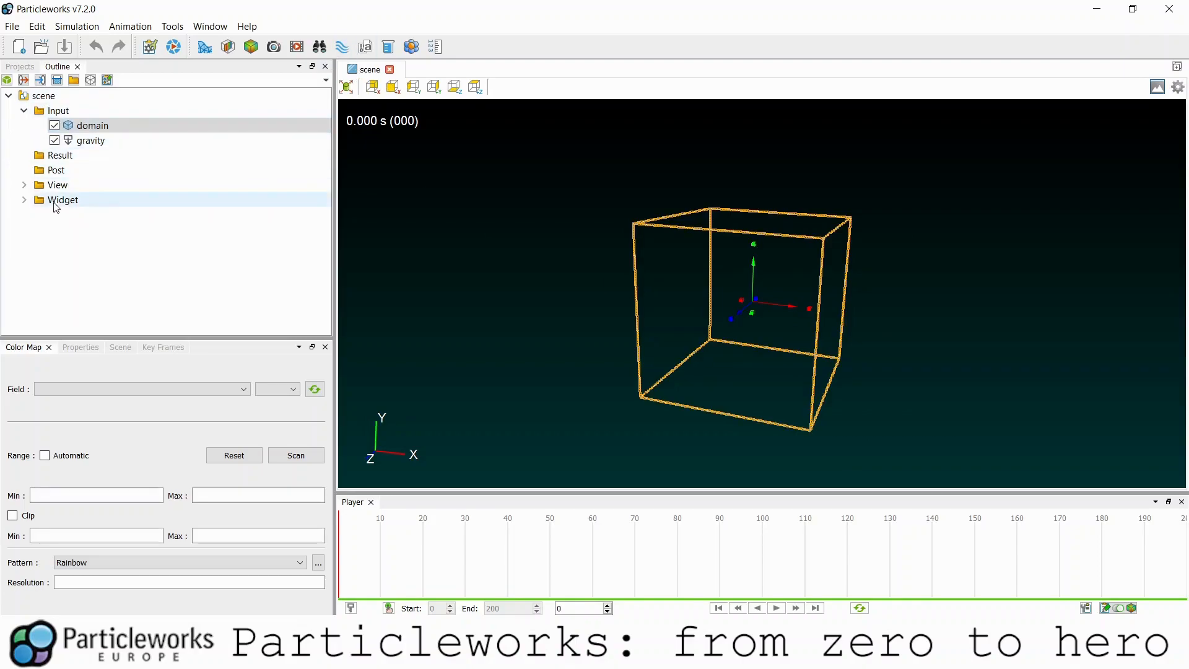
click(24, 185)
click(24, 185)
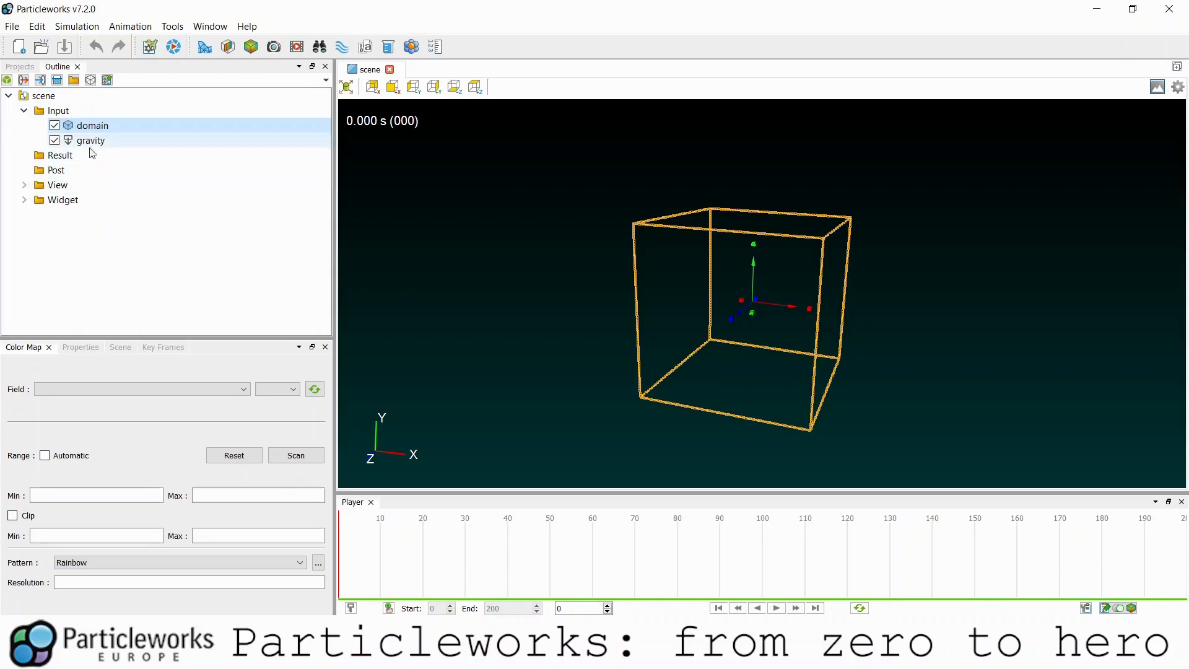
- Switch the camera to orthographic projection and snap the view along X
click(80, 347)
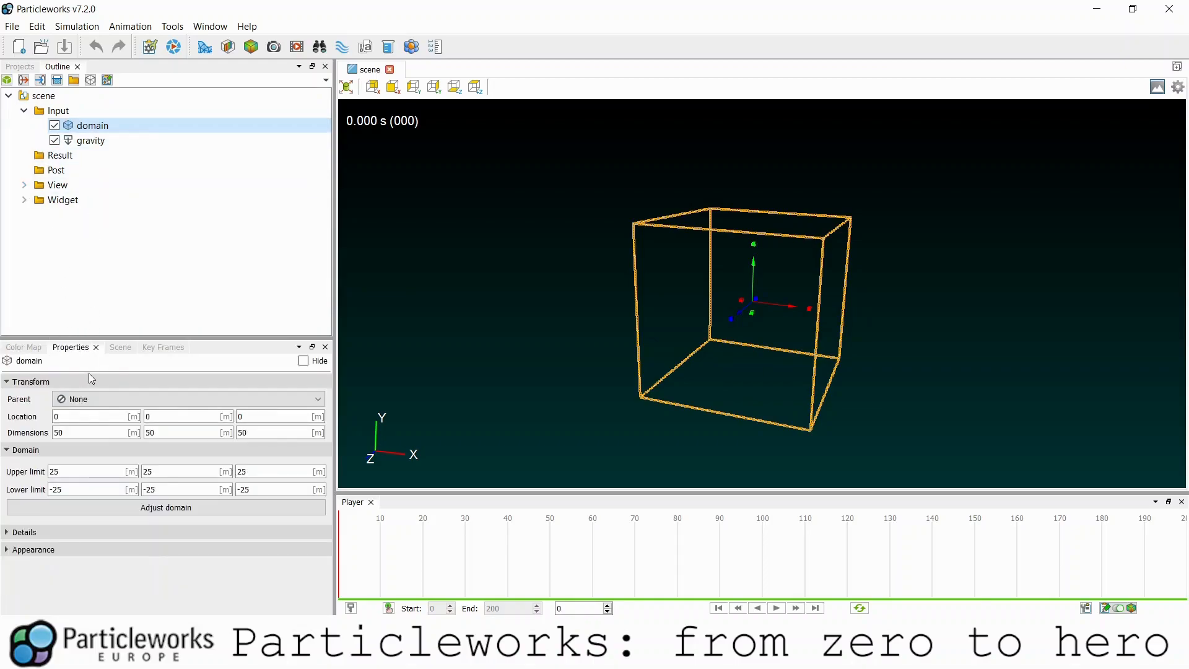
drag(755, 378, 710, 385)
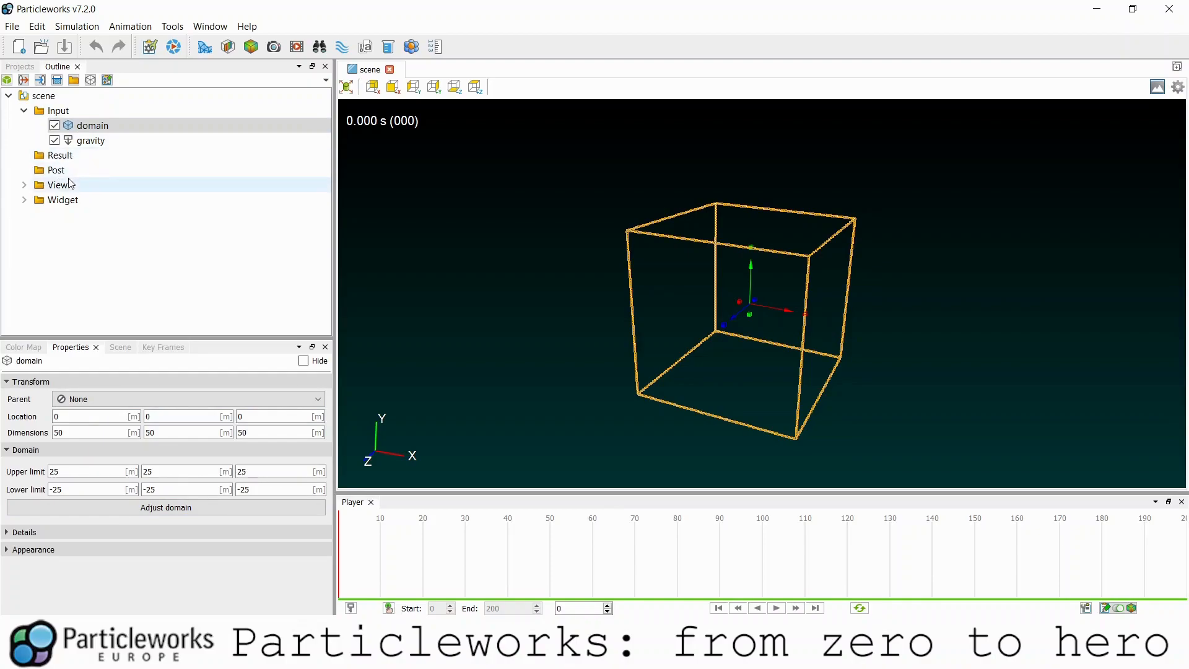
click(24, 199)
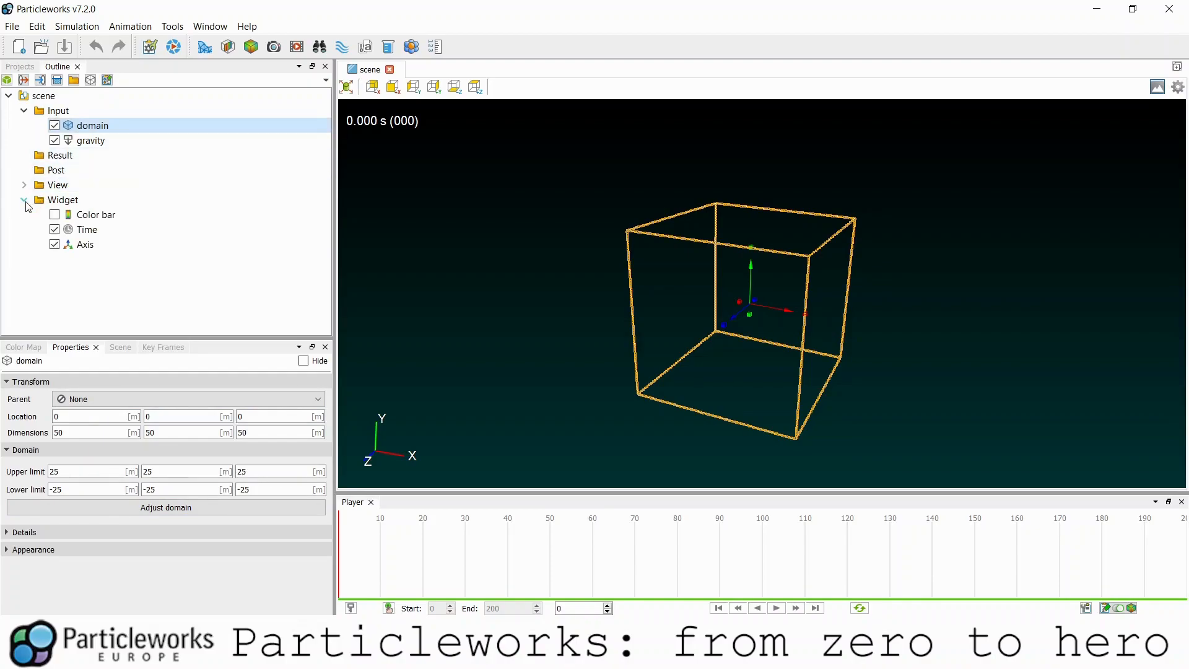
click(24, 184)
click(99, 215)
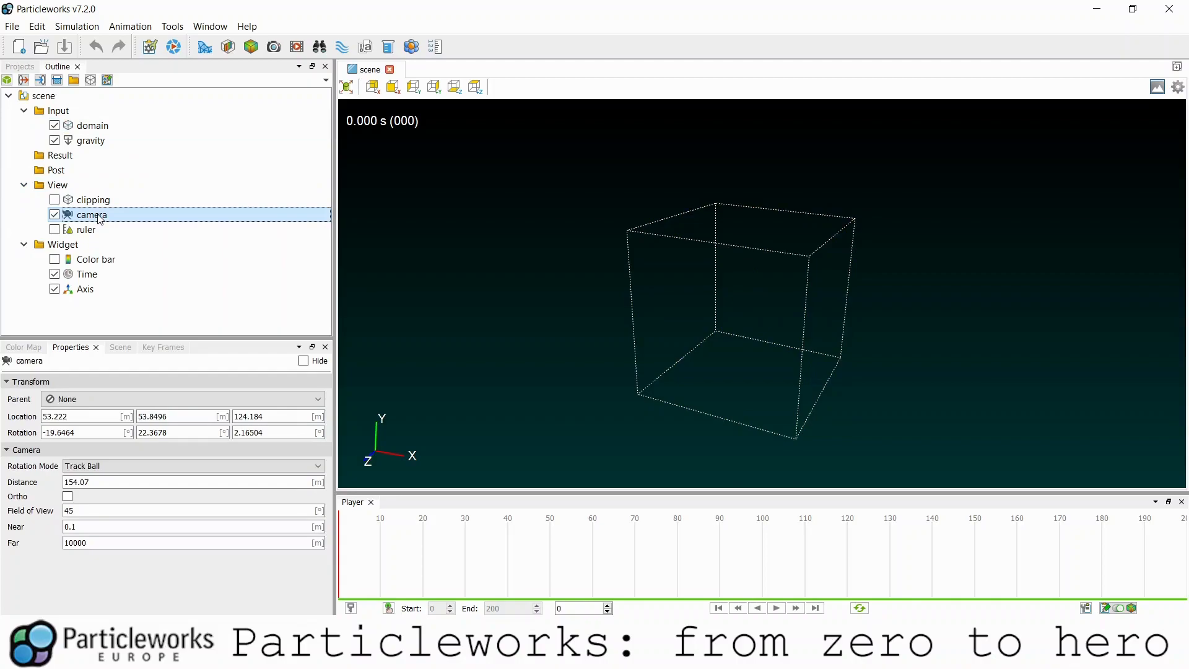
click(68, 497)
scroll(742, 373, up, 4)
mouse_move(727, 338)
middle_down()
mouse_move(709, 342)
mouse_move(711, 324)
middle_up()
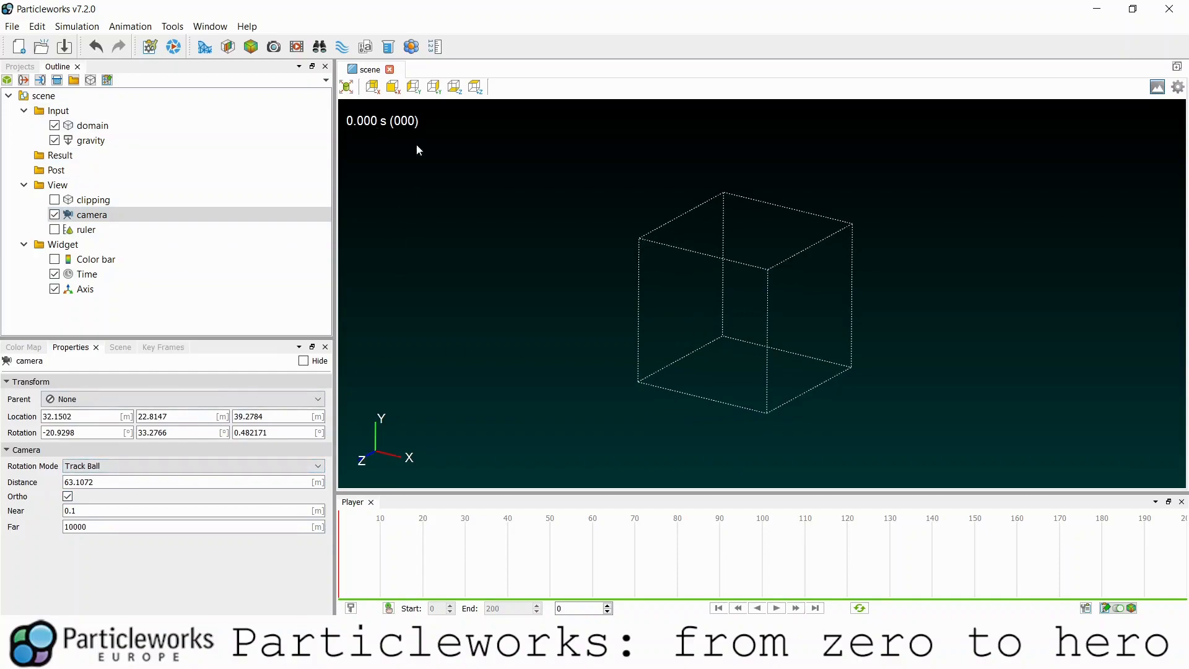
click(400, 87)
- Stretch the domain to about 89.22 m along X and raise it to Z 25.81 m
middle_drag(744, 275, 717, 303)
click(717, 303)
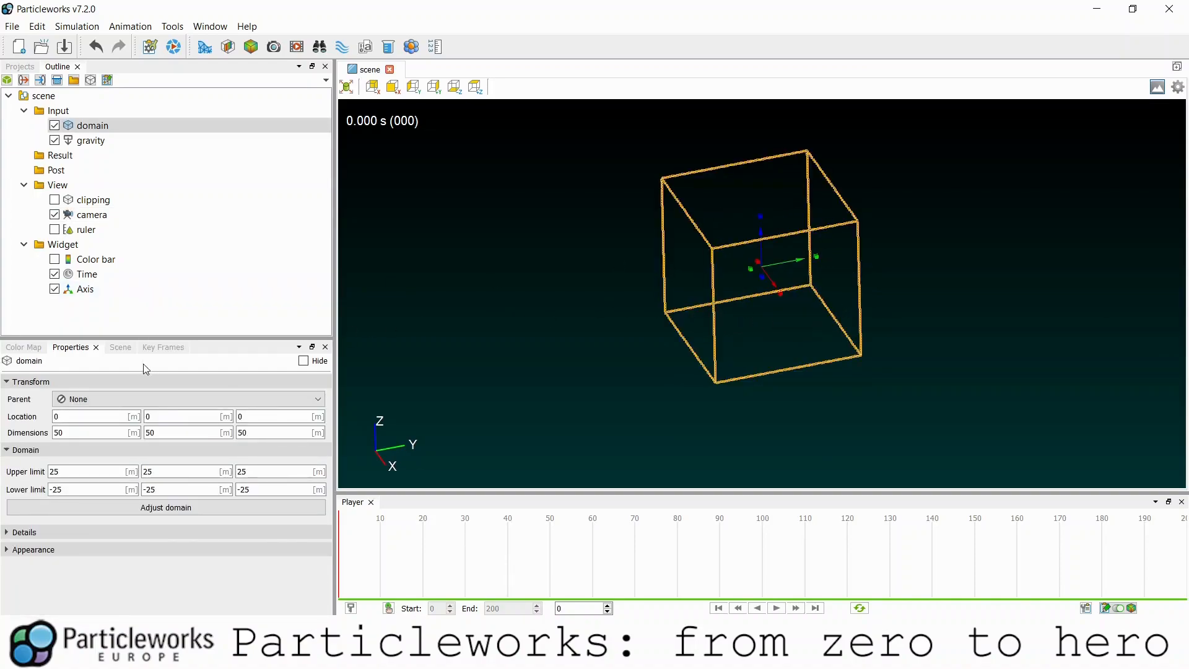
drag(778, 295, 837, 337)
middle_drag(837, 337, 778, 305)
drag(793, 267, 773, 212)
middle_drag(713, 312, 812, 303)
scroll(757, 249, down, 2)
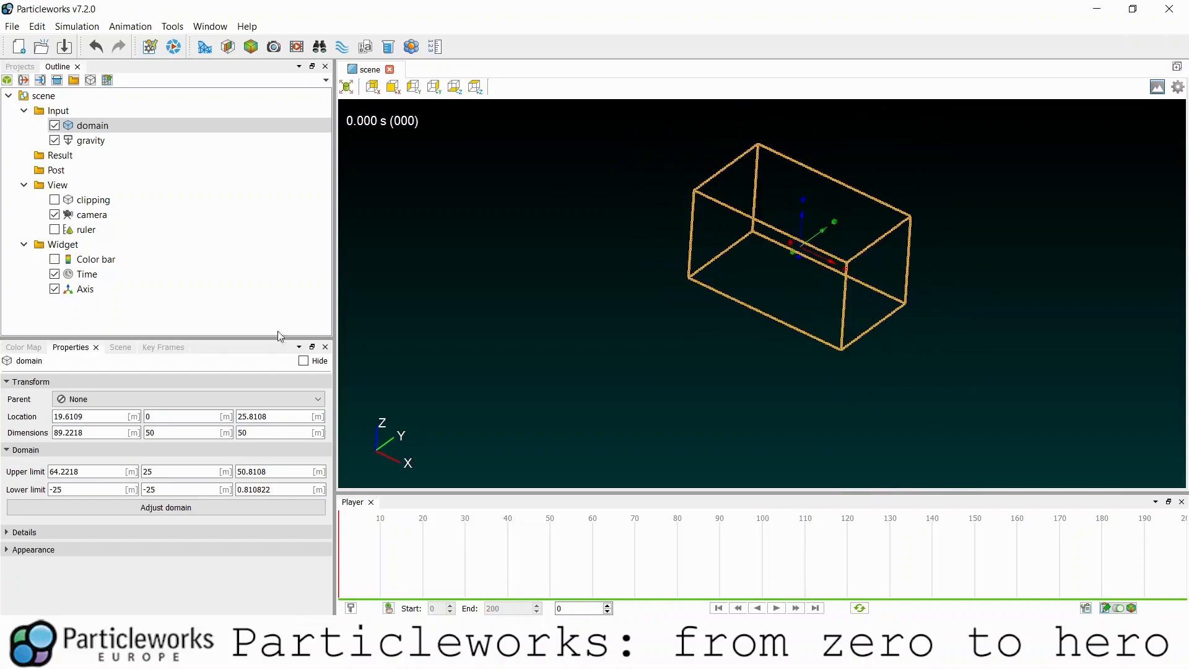
click(121, 347)
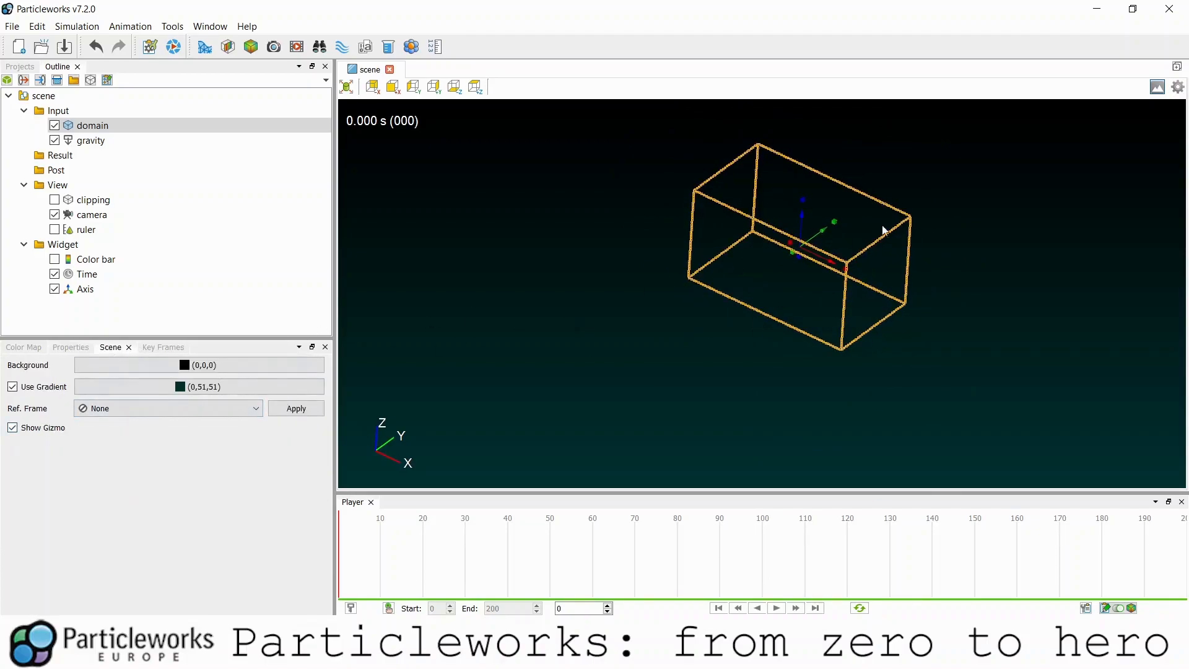
mouse_move(778, 294)
middle_down()
mouse_move(756, 326)
mouse_move(780, 312)
middle_up()
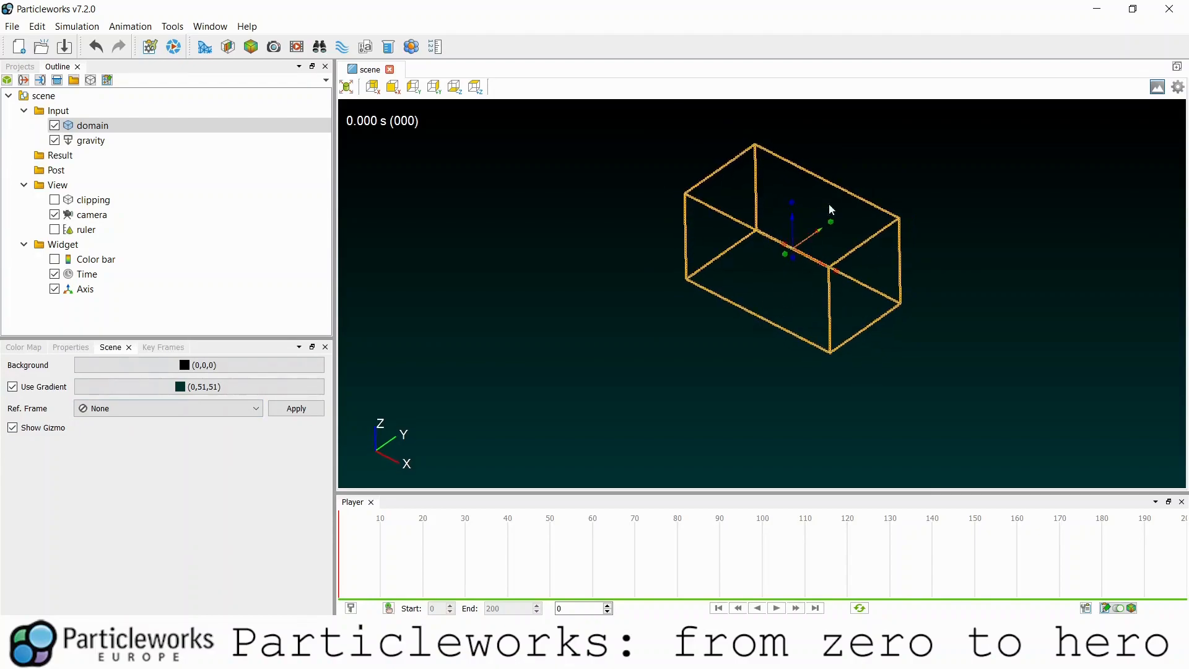
mouse_move(746, 228)
middle_down()
mouse_move(849, 325)
mouse_move(734, 265)
mouse_move(755, 293)
mouse_move(733, 310)
mouse_move(742, 219)
middle_up()
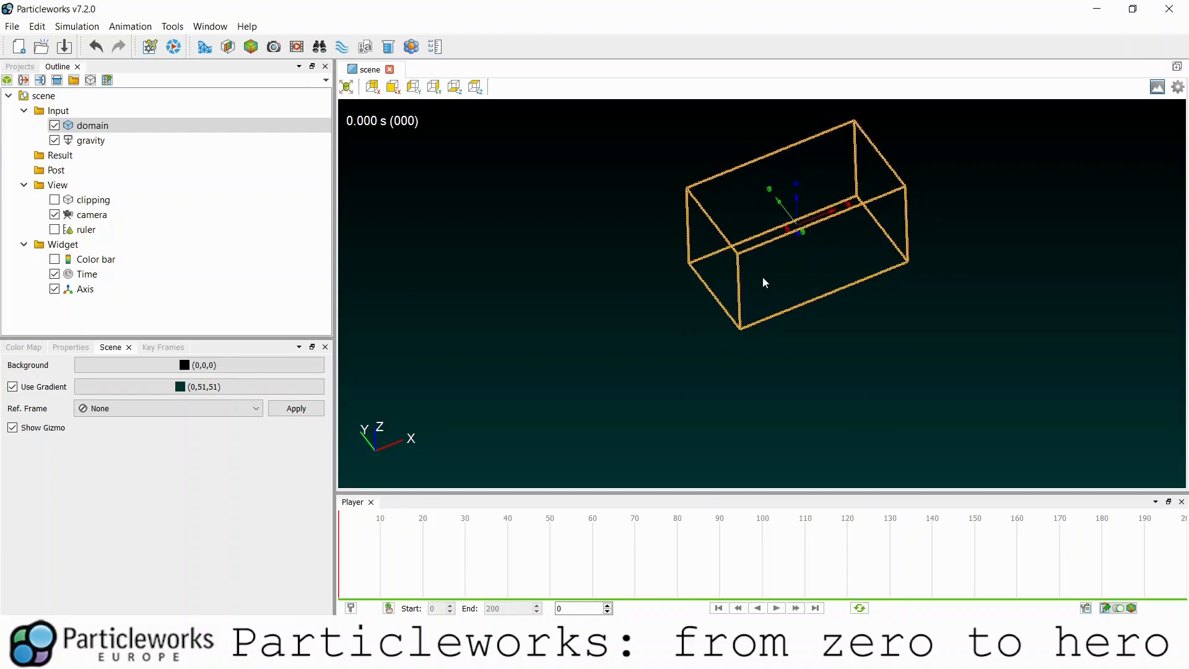
middle_drag(767, 308, 782, 282)
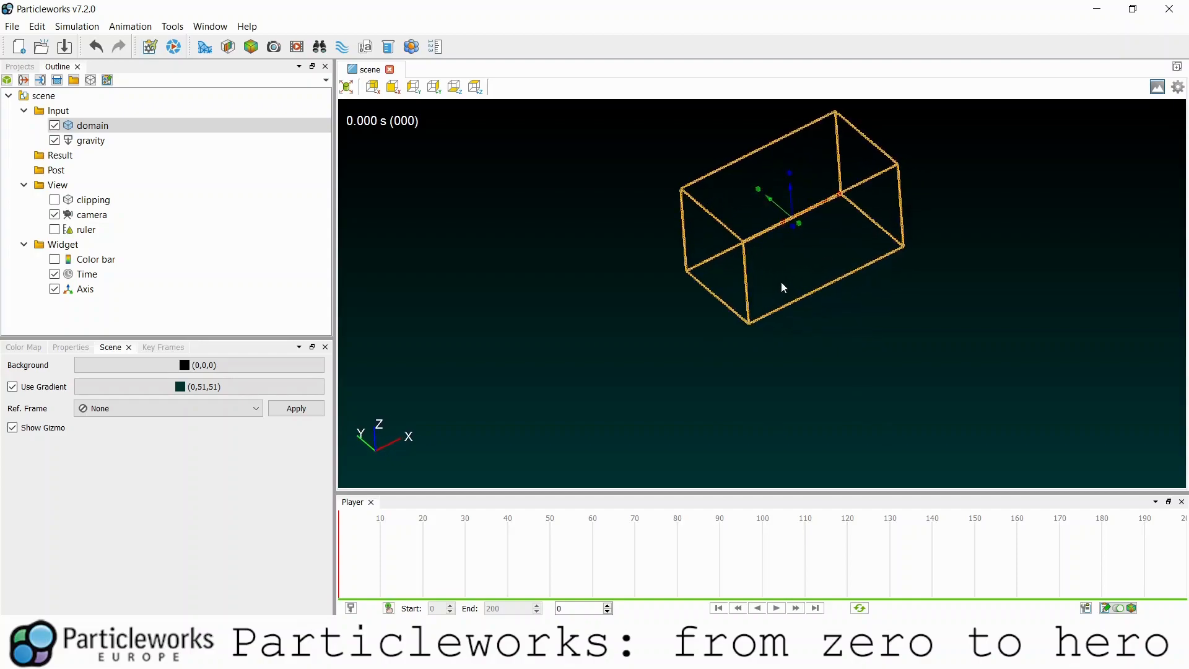
middle_drag(812, 356, 775, 333)
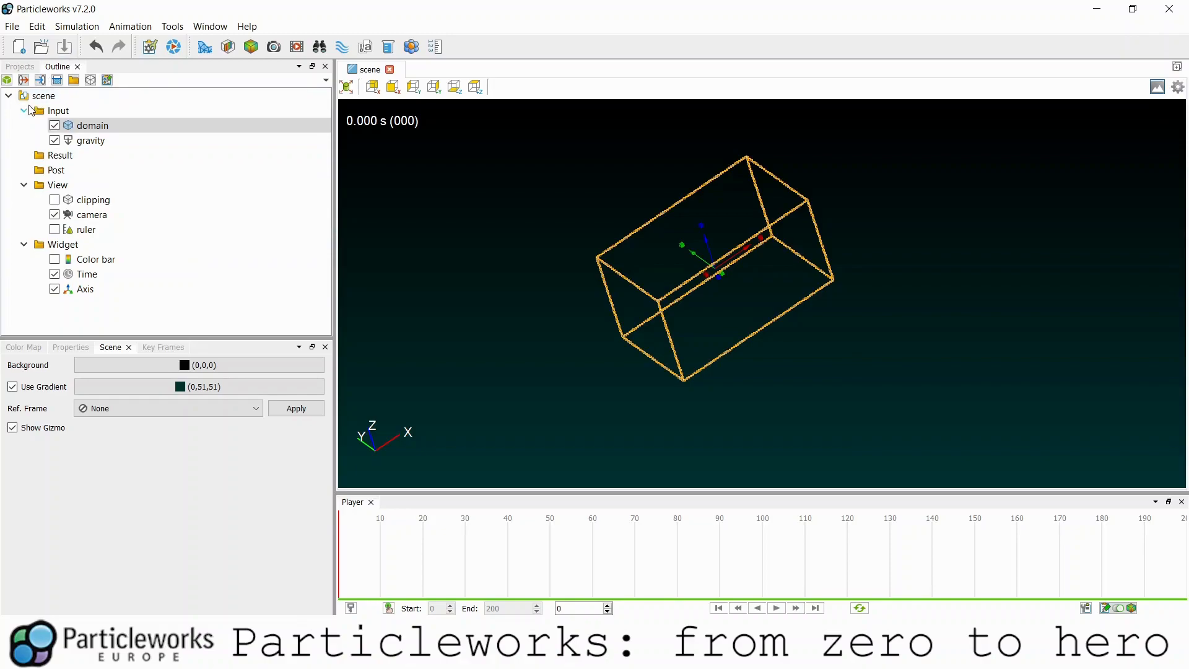
- Browse the polygon import dialog to 00.gearbox-comer\geometry and select all five STL files
click(7, 81)
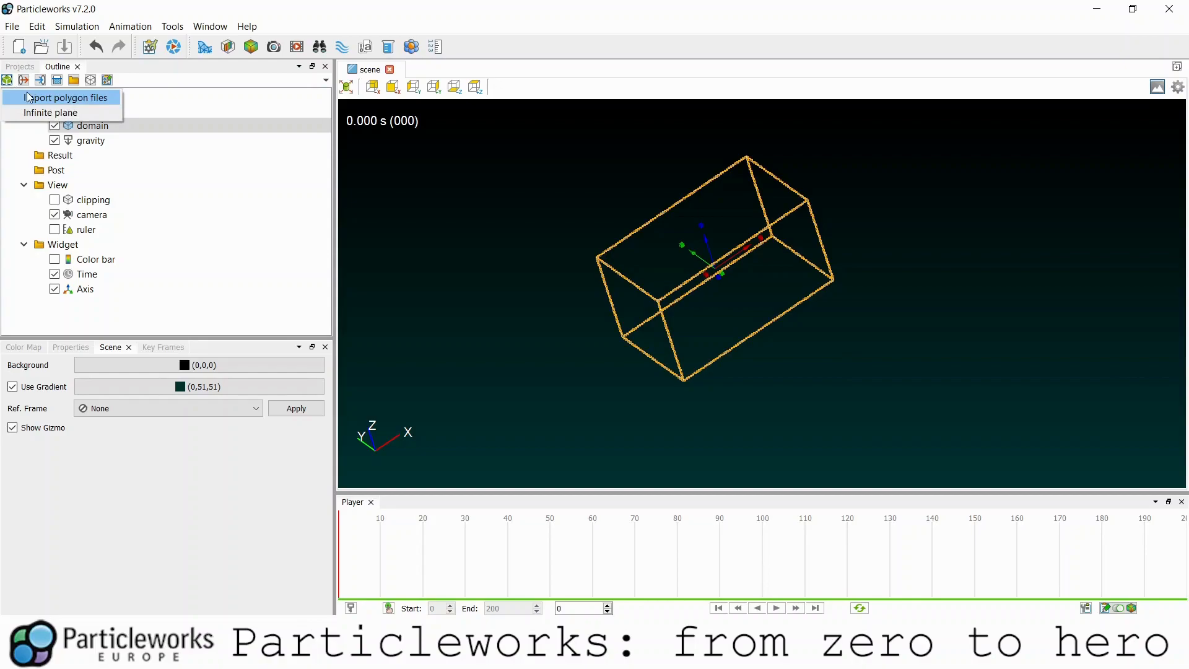
click(37, 98)
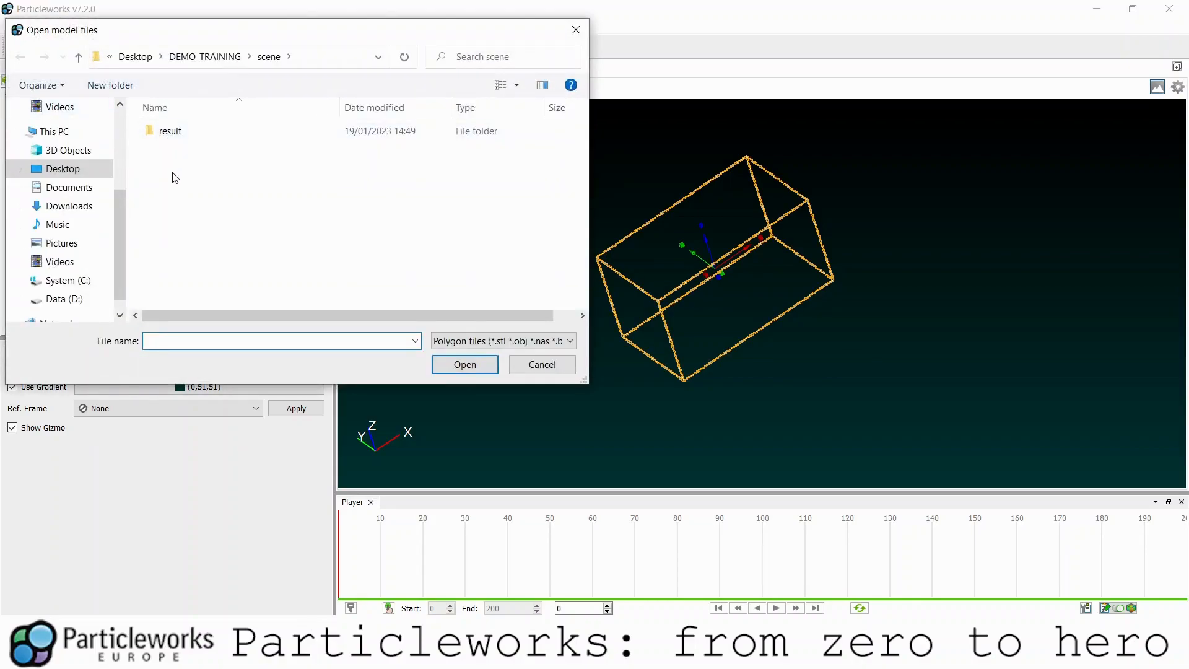
click(382, 62)
key(Return)
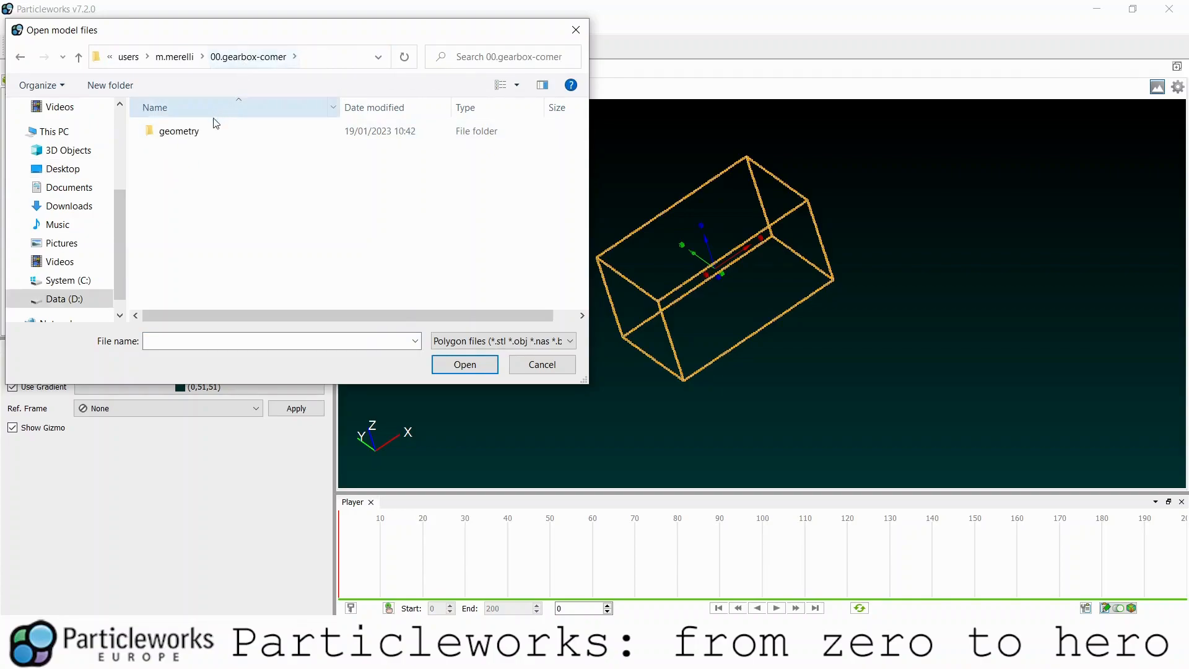
double_click(212, 136)
click(211, 136)
shift+click(194, 198)
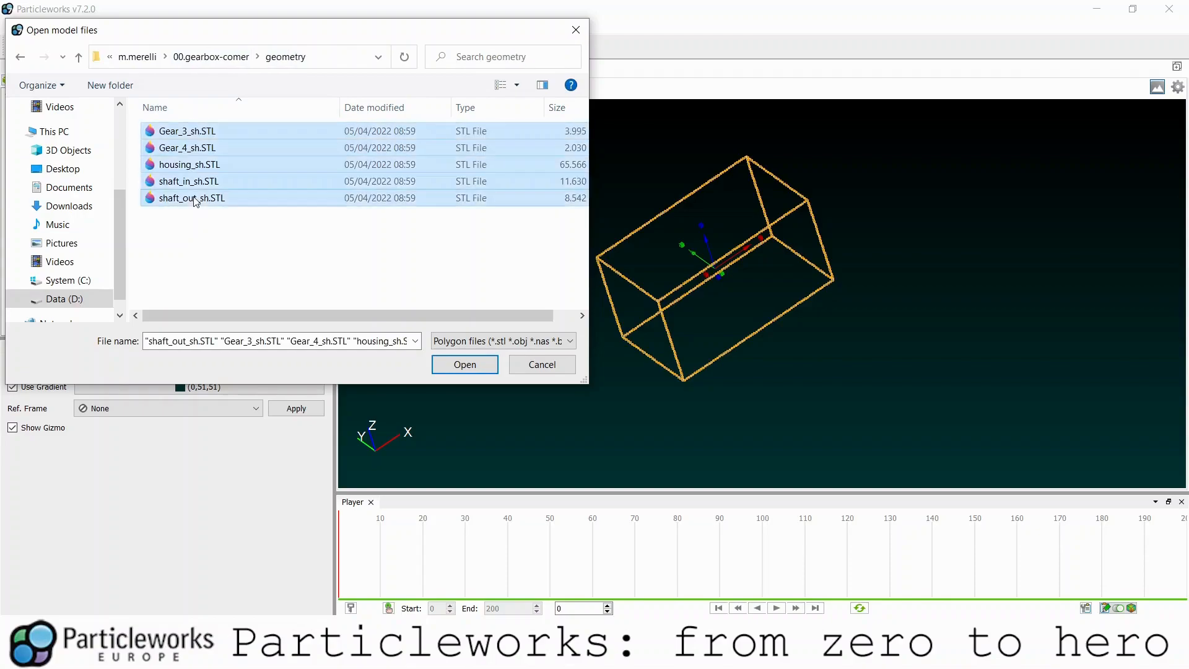
- Import the five gearbox STL parts and select the housing
click(458, 366)
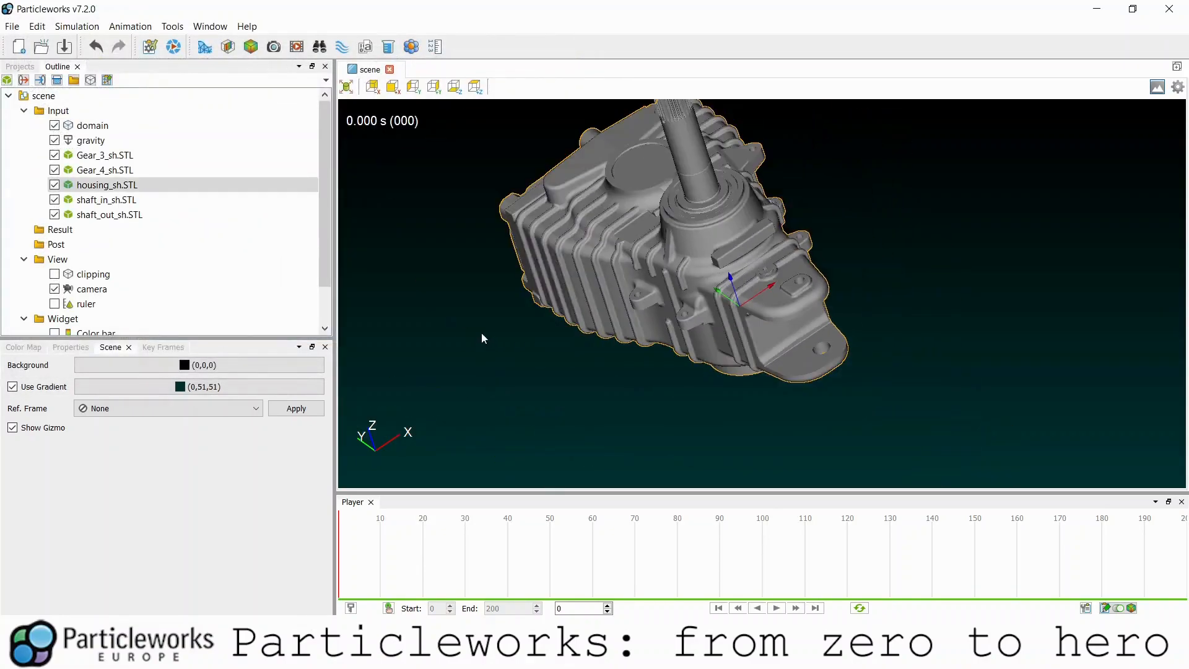
drag(585, 158, 574, 359)
click(575, 359)
click(659, 336)
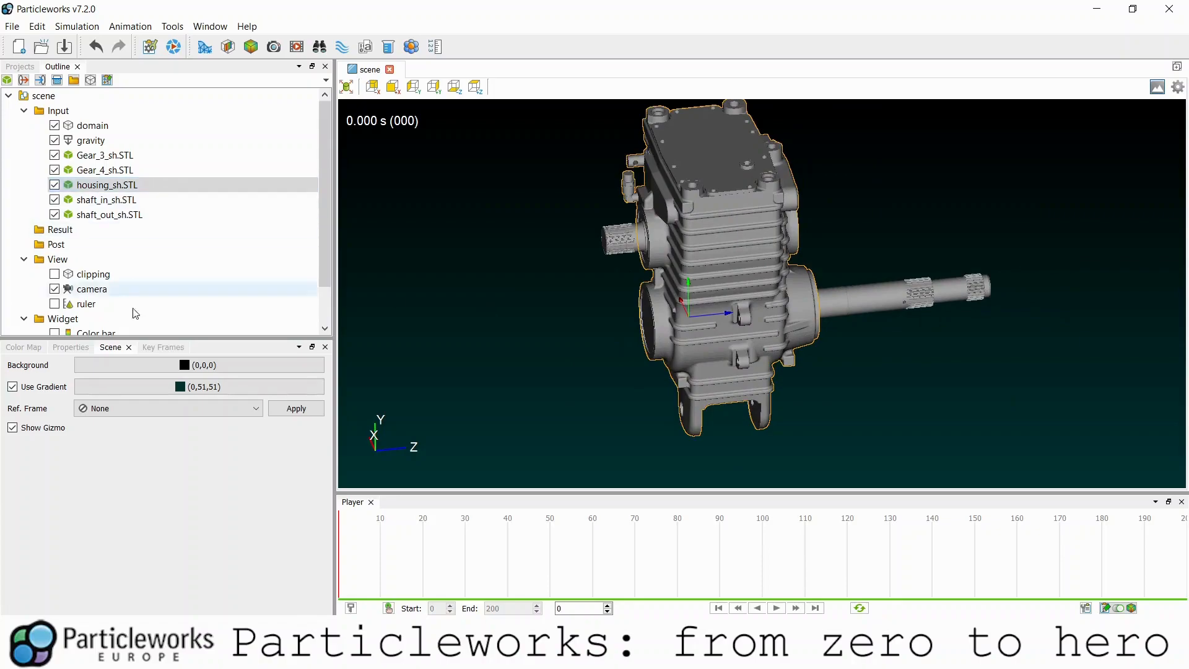
drag(626, 394, 533, 375)
- Toggle housing and shaft visibility to inspect the gears, then expand the housing's Appearance properties
click(55, 185)
click(54, 199)
click(54, 199)
click(54, 214)
click(55, 214)
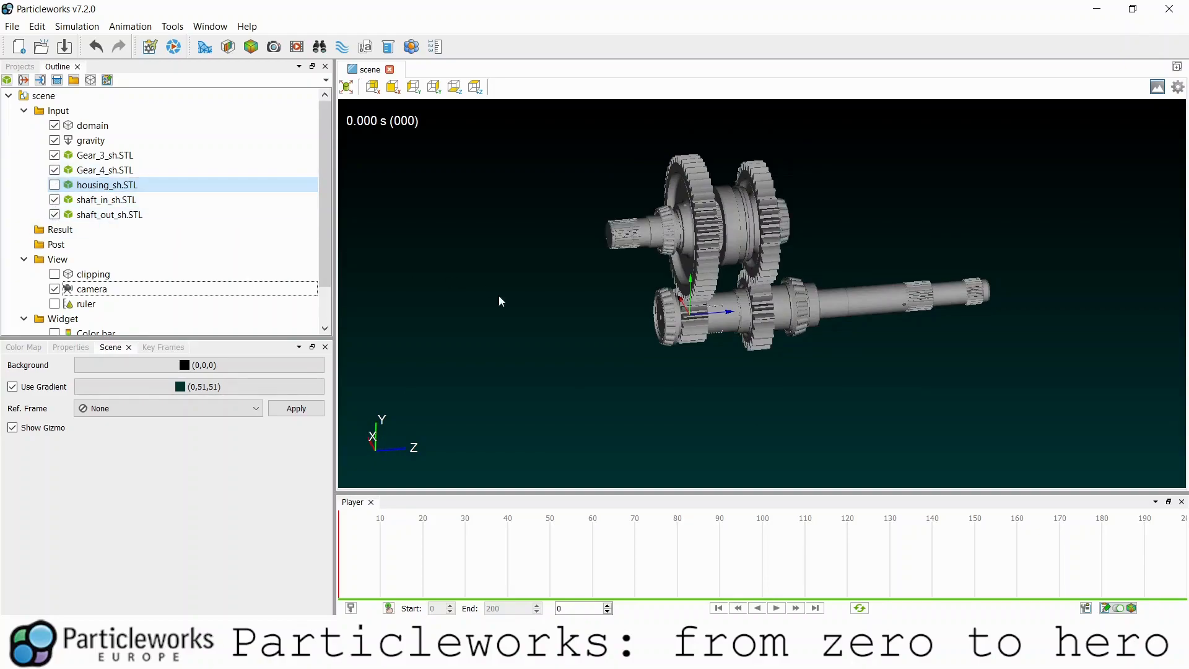
drag(482, 285, 586, 338)
click(55, 186)
click(54, 186)
click(55, 186)
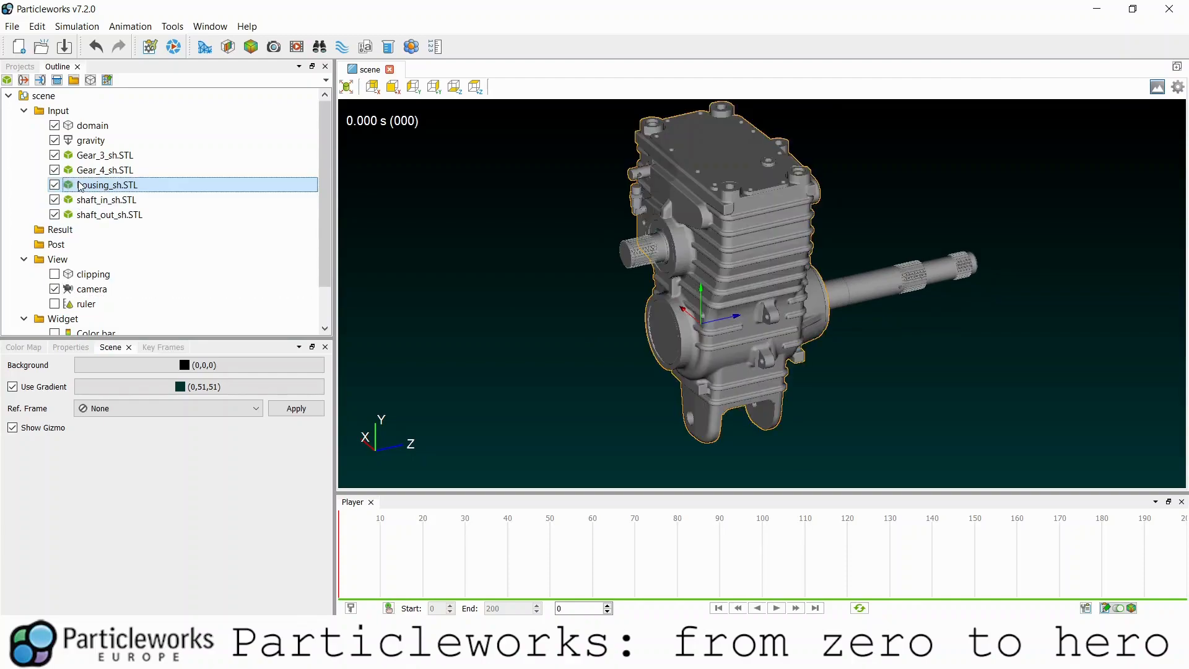
click(67, 348)
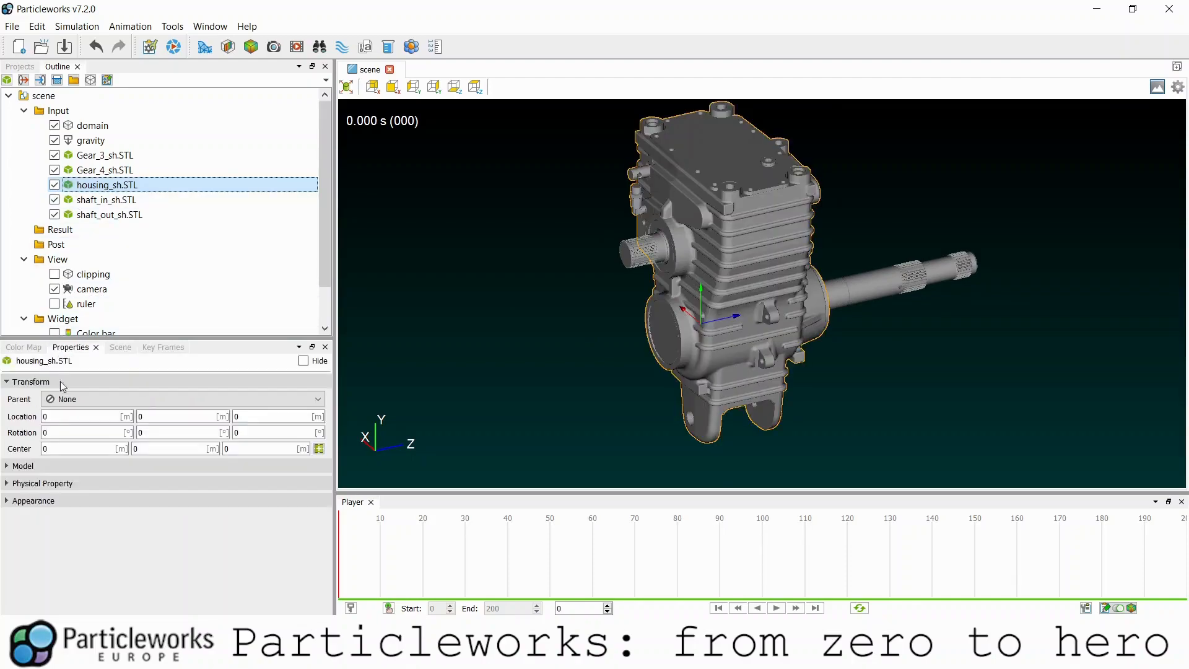
click(50, 500)
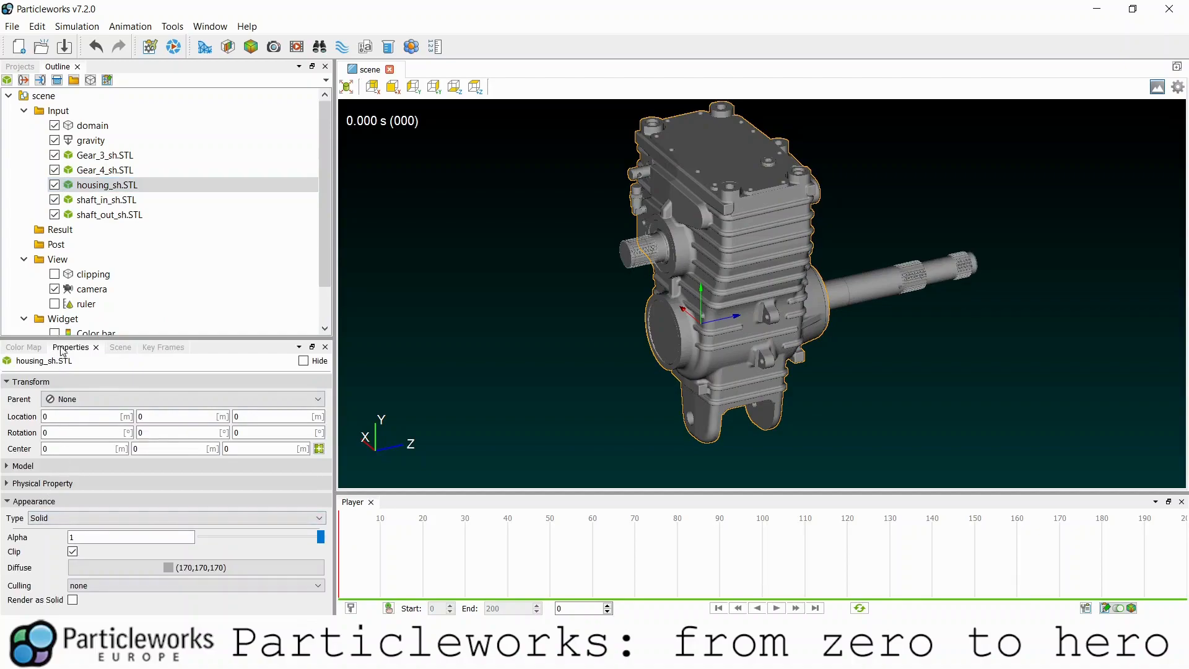
- Set the housing's Alpha to about 0.09 so it is nearly transparent
drag(320, 536, 213, 542)
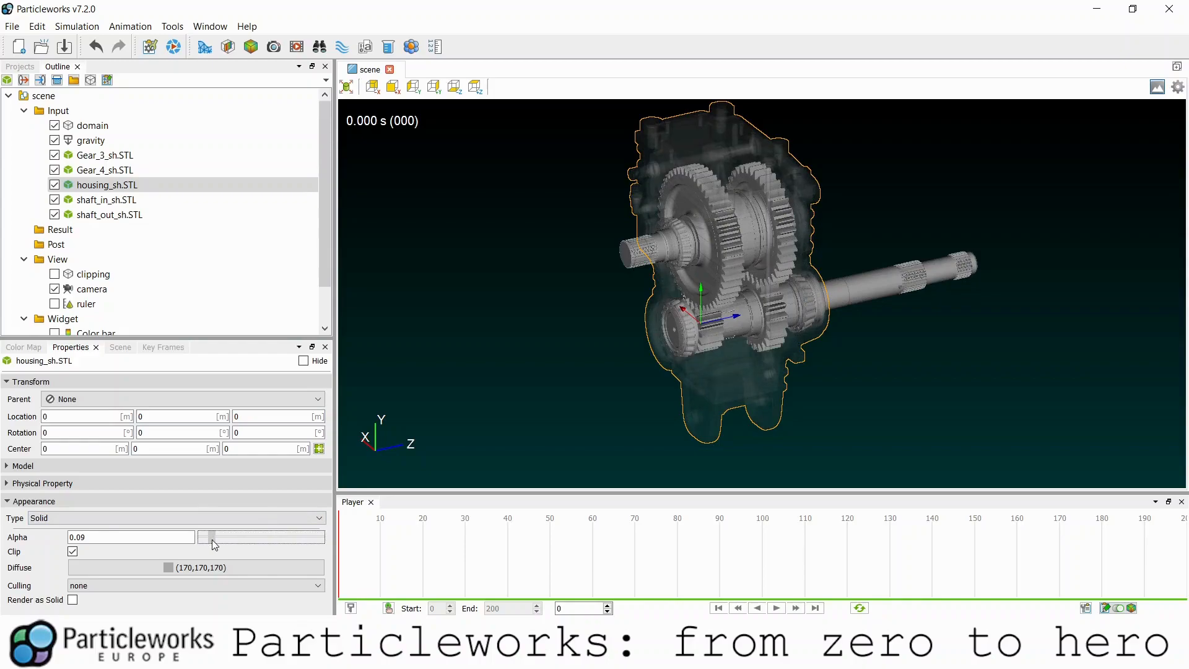
click(597, 405)
drag(619, 373, 663, 353)
- Give shaft_in_sh.STL a red (255,0,0) diffuse colour
click(114, 201)
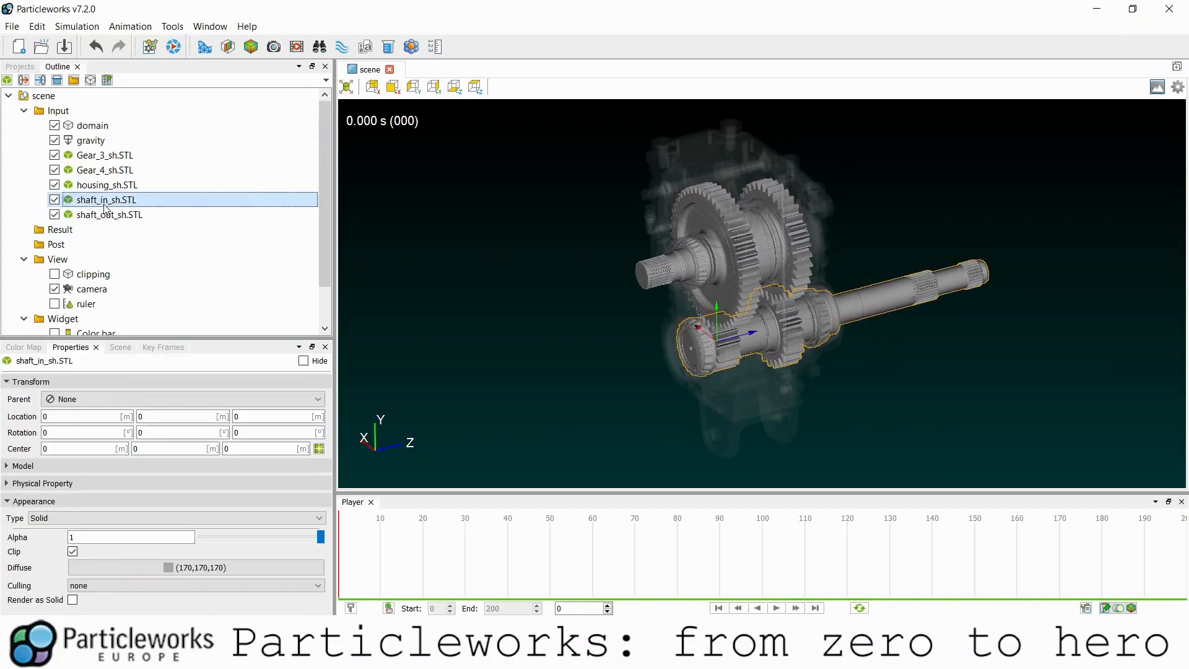
click(107, 573)
click(464, 275)
click(464, 261)
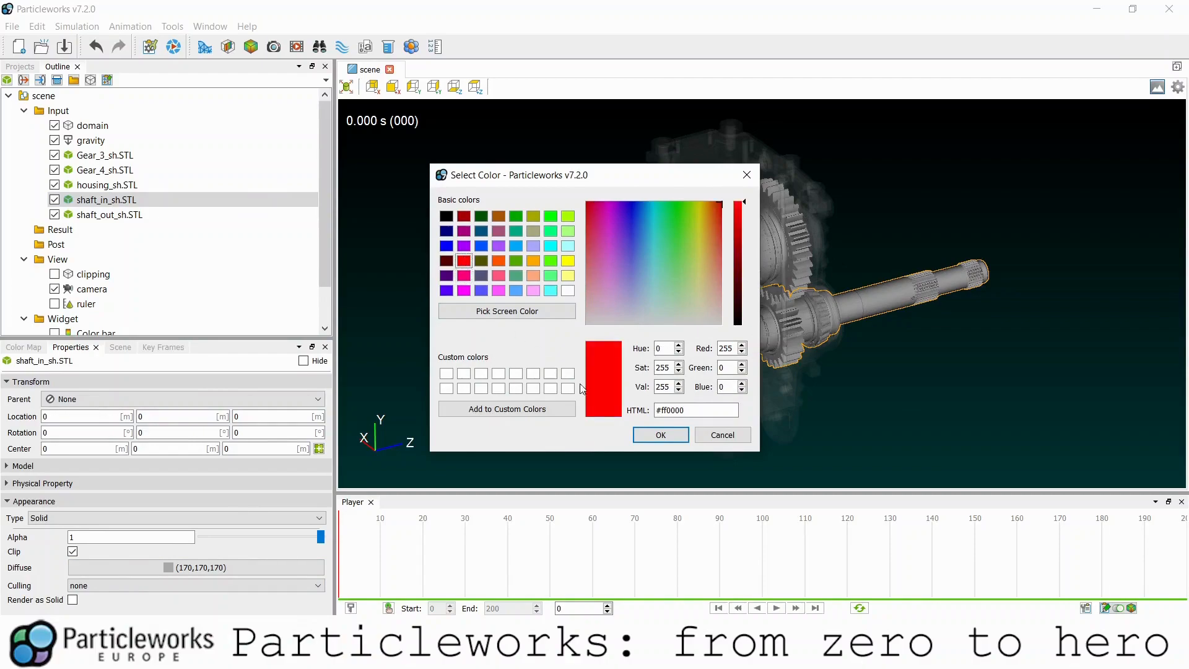
click(645, 435)
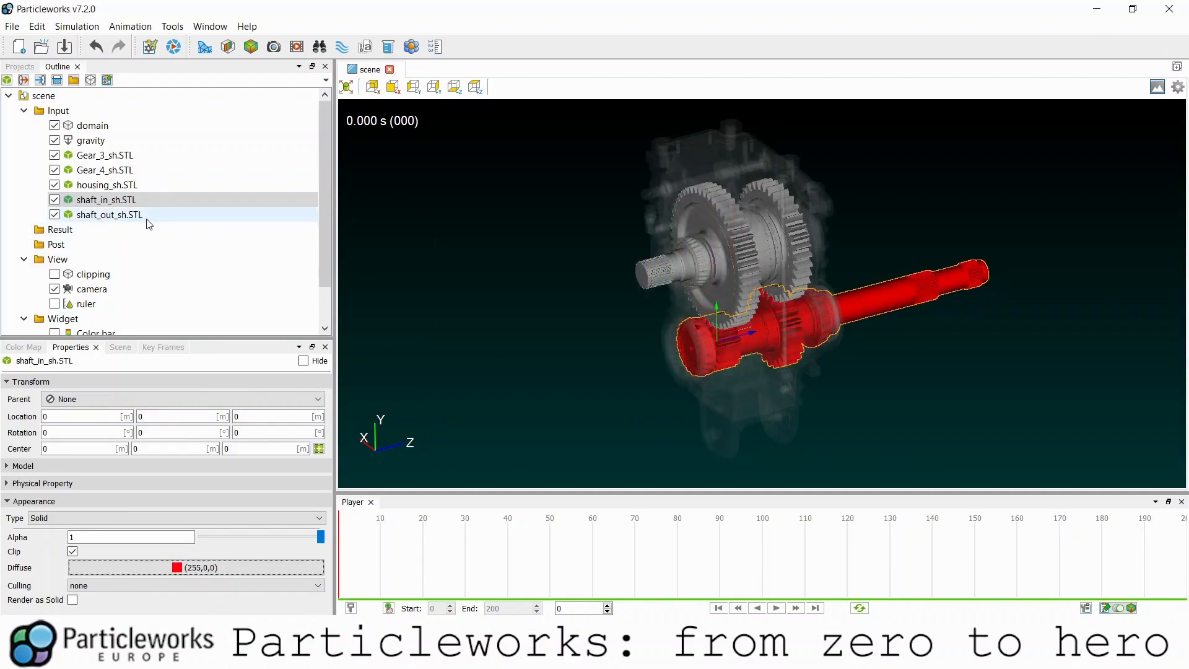
click(127, 161)
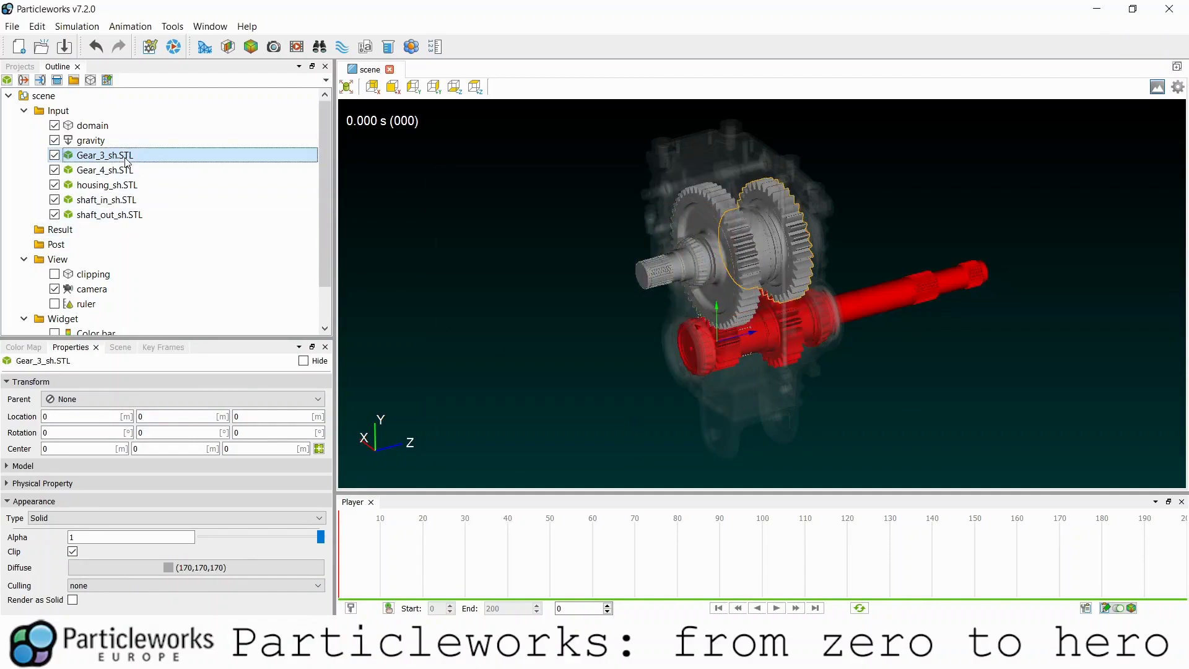
- Add a fill input at 0,0,0 with xUpper direction and inspect it among the gears
click(60, 83)
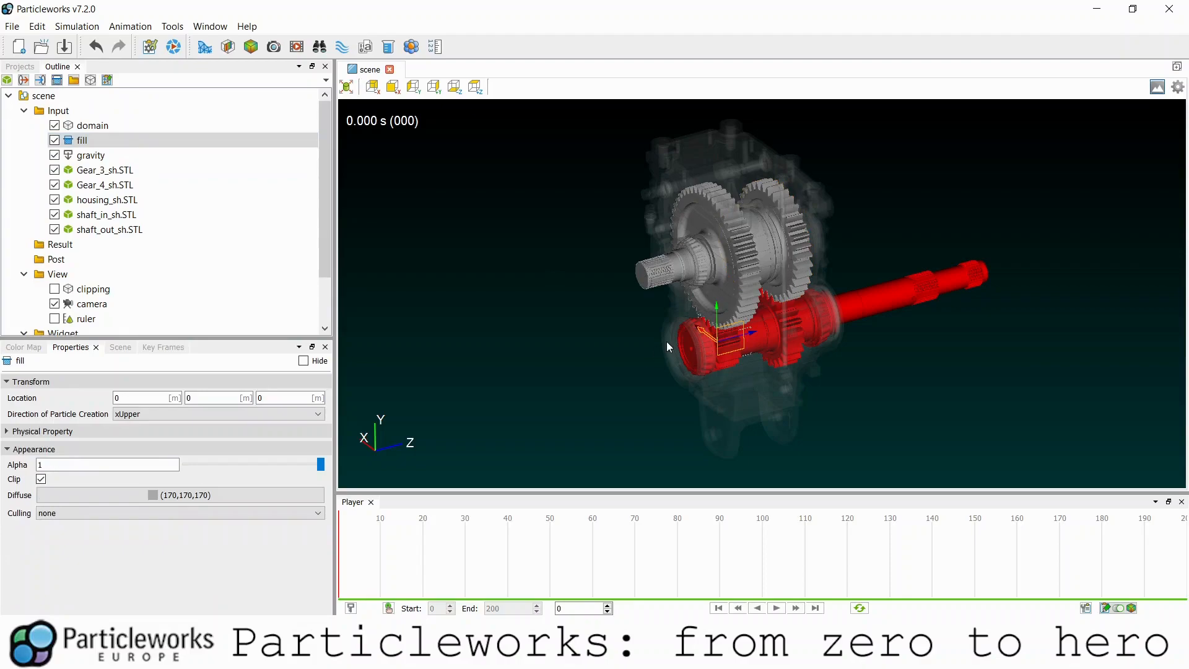
drag(703, 342, 811, 377)
scroll(753, 383, up, 5)
middle_drag(731, 322, 650, 124)
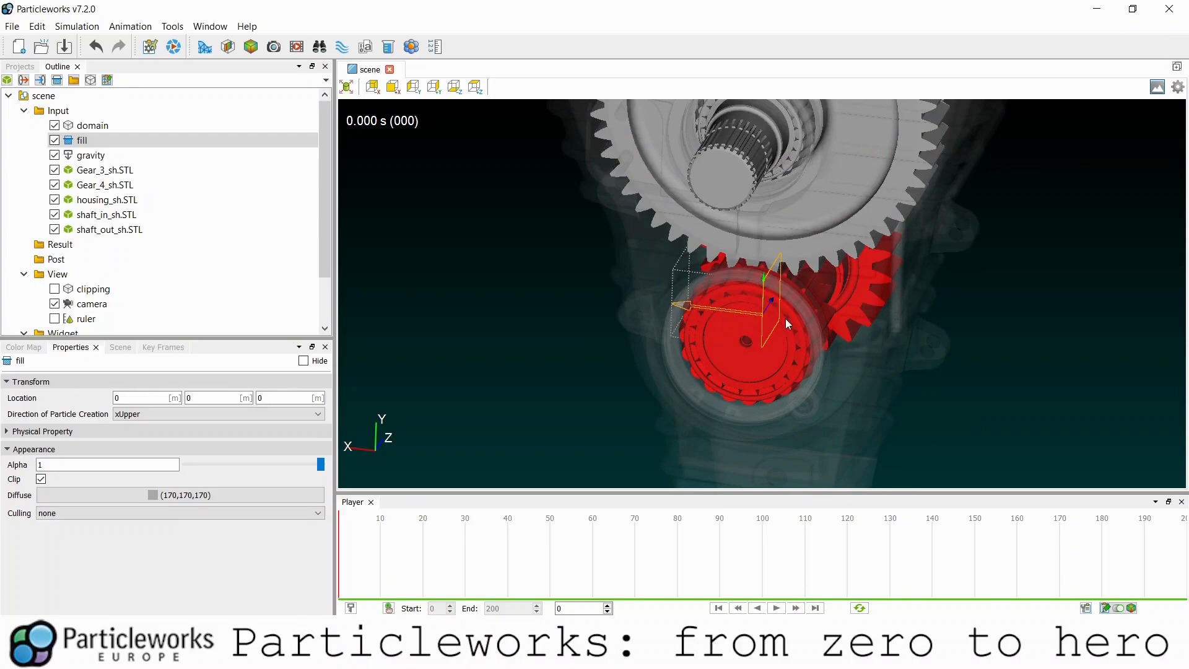
scroll(727, 310, down, 3)
drag(725, 306, 741, 326)
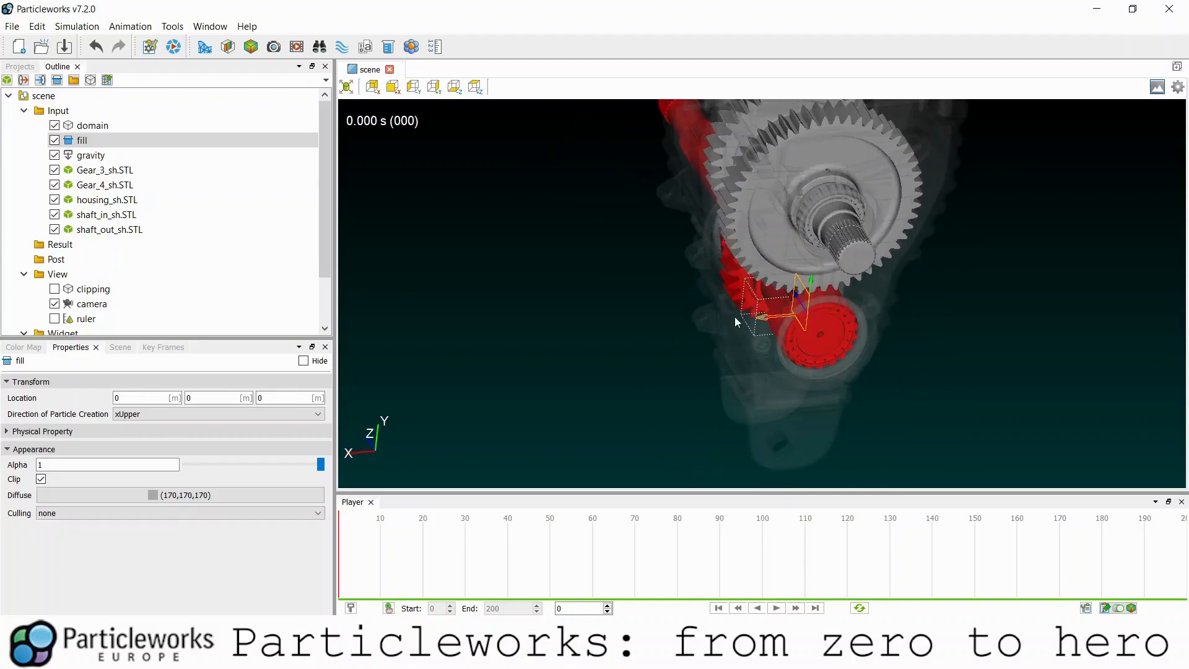
drag(831, 407, 700, 277)
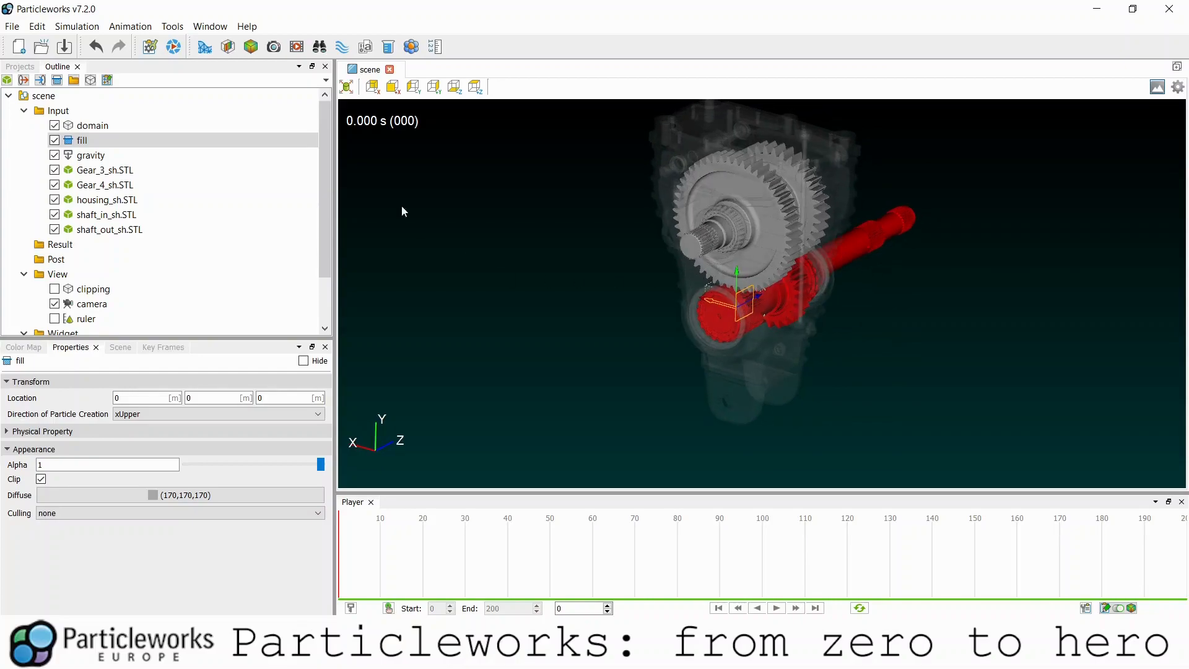
- Fit the simulation domain around the whole gearbox with Adjust domain
click(130, 130)
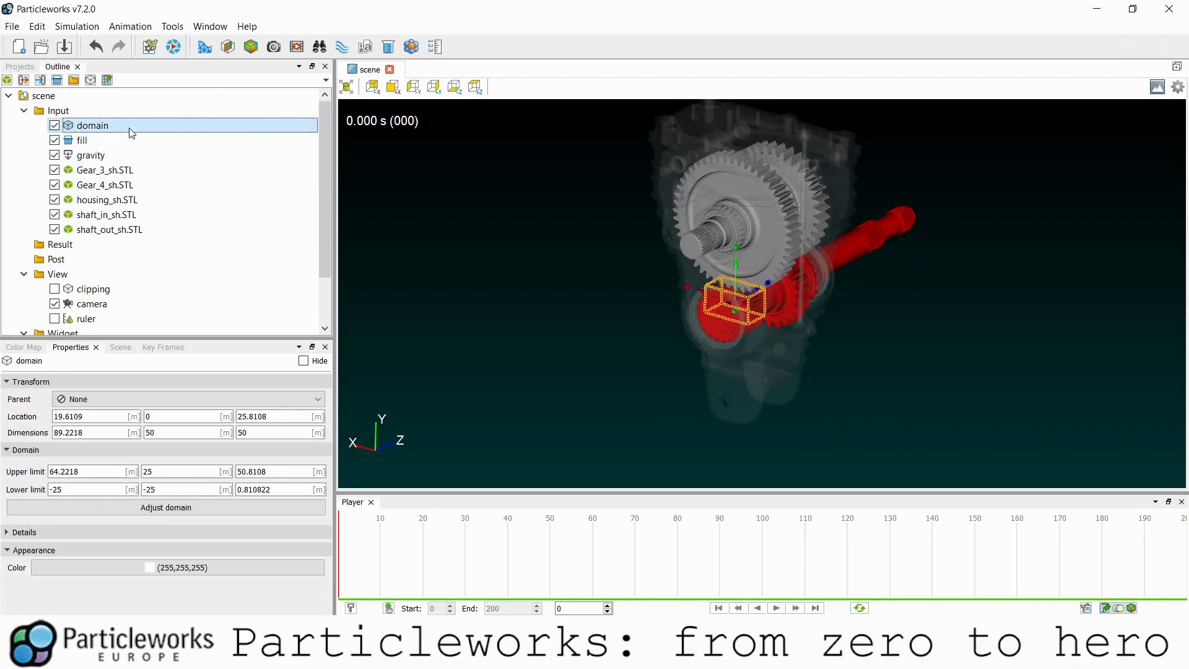
drag(818, 414, 679, 424)
drag(719, 374, 613, 354)
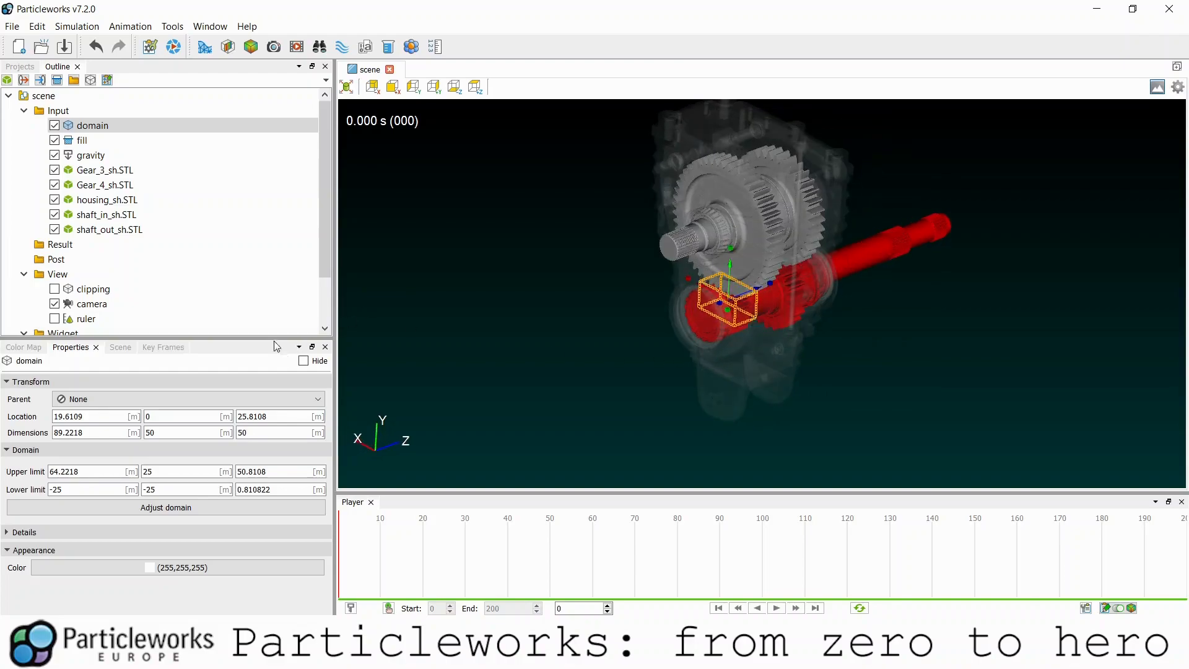
click(103, 127)
click(142, 509)
click(600, 344)
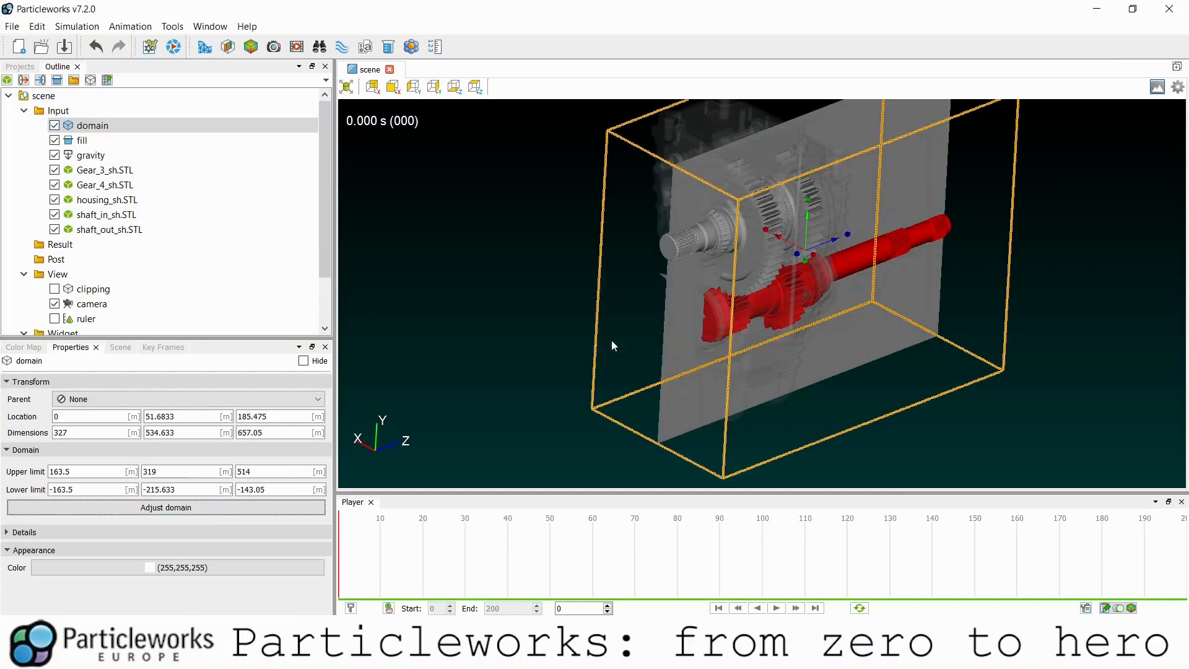
- Drag the domain's Z handle inward to trim its upper limit to 256.9
scroll(696, 372, down, 2)
drag(838, 239, 798, 253)
drag(953, 341, 760, 266)
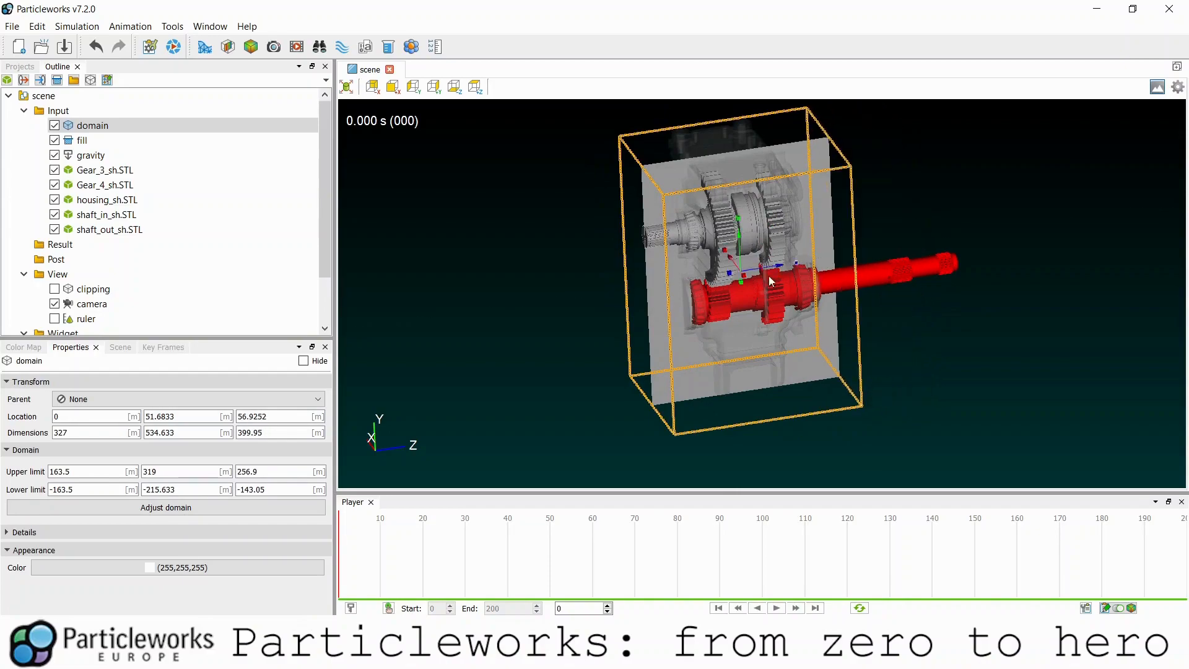
mouse_move(756, 355)
mouse_down()
mouse_move(749, 332)
mouse_move(889, 308)
mouse_move(779, 325)
mouse_move(746, 303)
mouse_move(763, 339)
mouse_up()
- Set the fill plane's Direction of Particle Creation to yLower
click(741, 338)
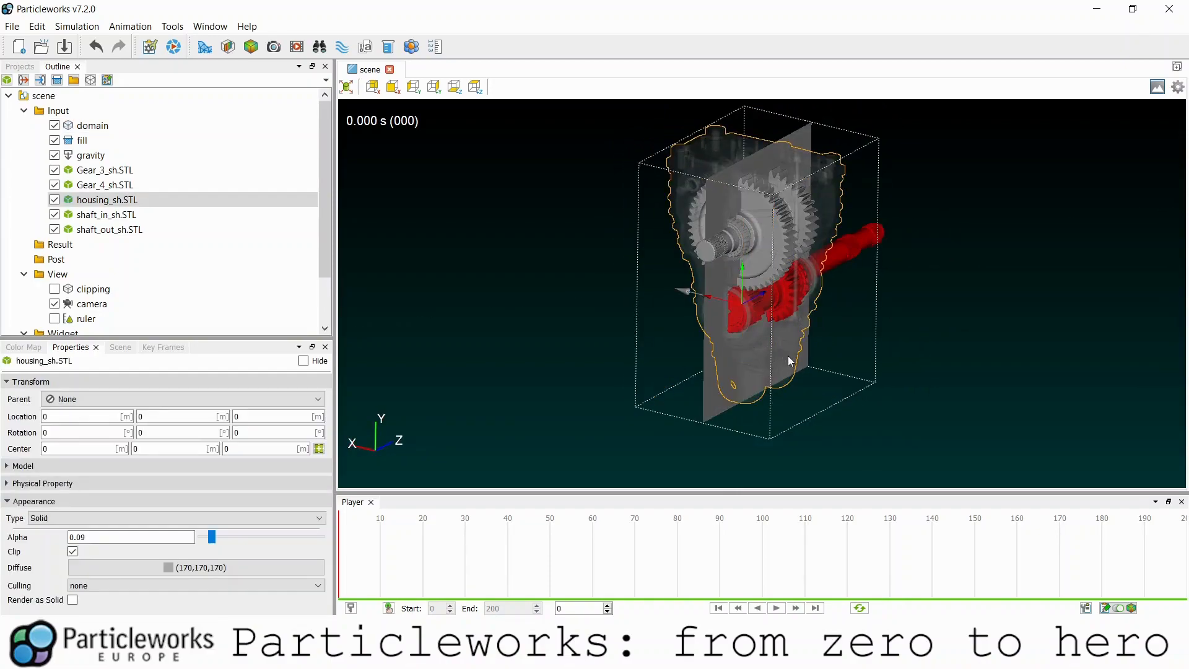
click(874, 289)
drag(827, 322, 737, 345)
click(726, 417)
drag(677, 417, 660, 340)
click(121, 413)
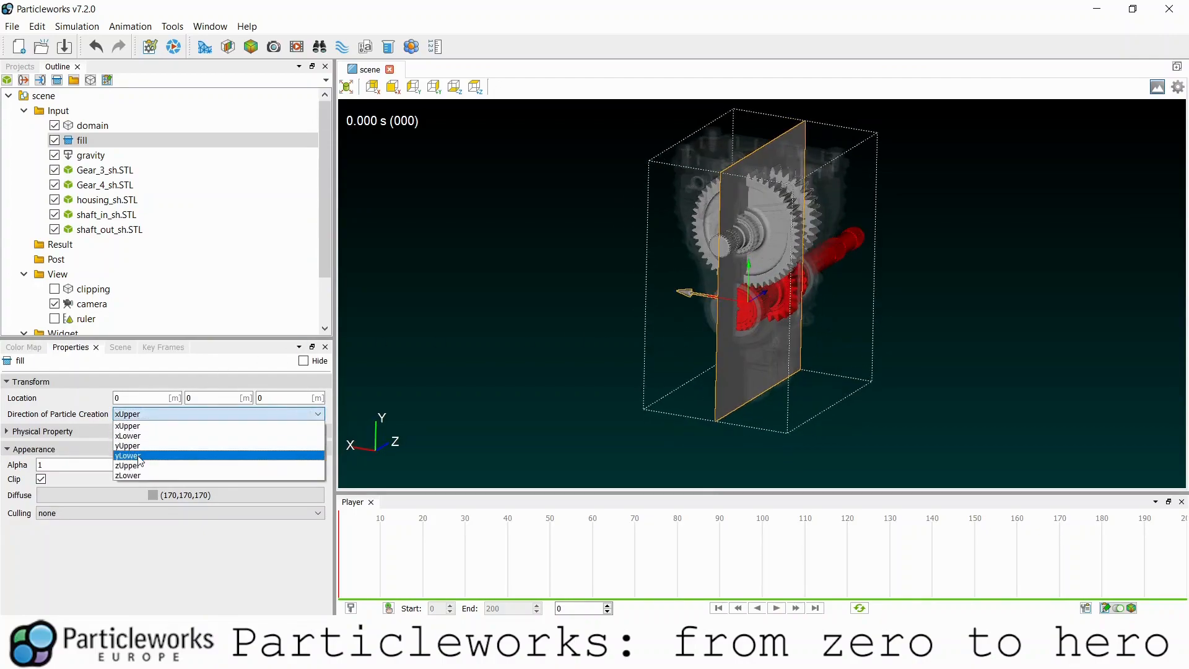
click(139, 457)
- Move the fill plane to location X 45.7598 through the lower shaft
drag(579, 326, 744, 375)
scroll(774, 375, up, 5)
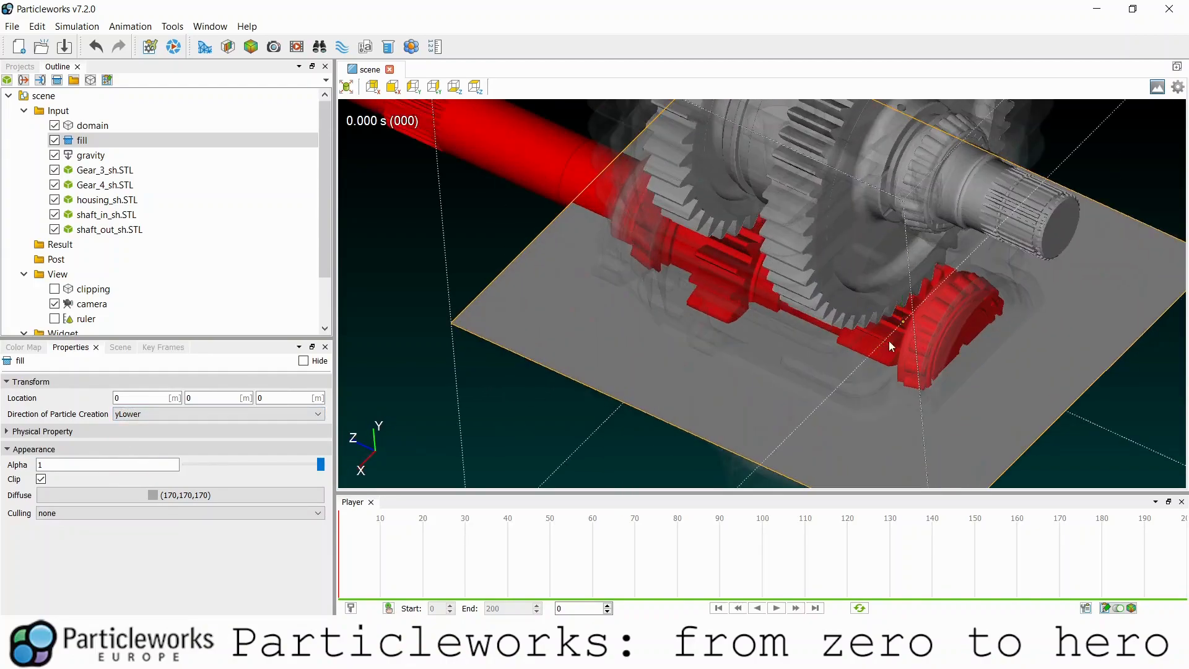
drag(839, 370, 810, 375)
mouse_move(810, 375)
mouse_down()
mouse_move(930, 346)
mouse_move(889, 360)
mouse_move(718, 296)
mouse_move(875, 340)
mouse_move(745, 316)
mouse_move(639, 338)
mouse_move(841, 325)
mouse_move(875, 373)
mouse_move(872, 360)
mouse_move(771, 348)
mouse_move(734, 360)
mouse_move(643, 287)
mouse_move(742, 353)
mouse_move(815, 353)
mouse_move(730, 322)
mouse_move(703, 229)
mouse_move(731, 220)
mouse_move(804, 326)
mouse_move(731, 354)
mouse_move(719, 336)
mouse_move(813, 352)
mouse_up()
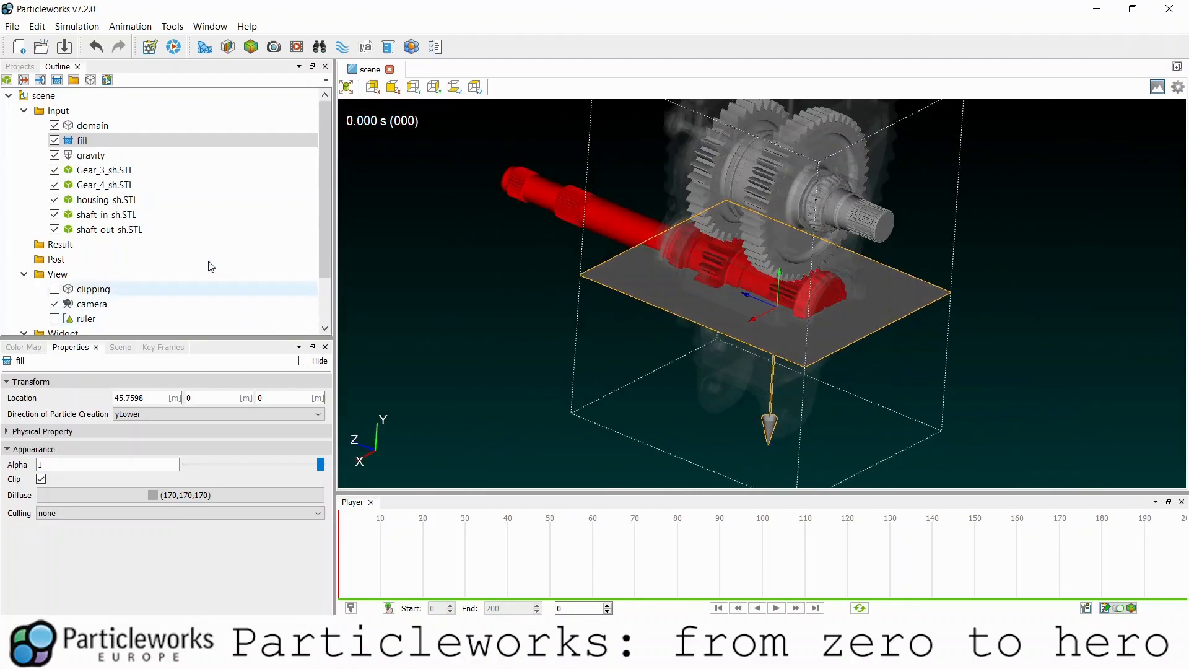
drag(608, 282, 641, 248)
click(55, 125)
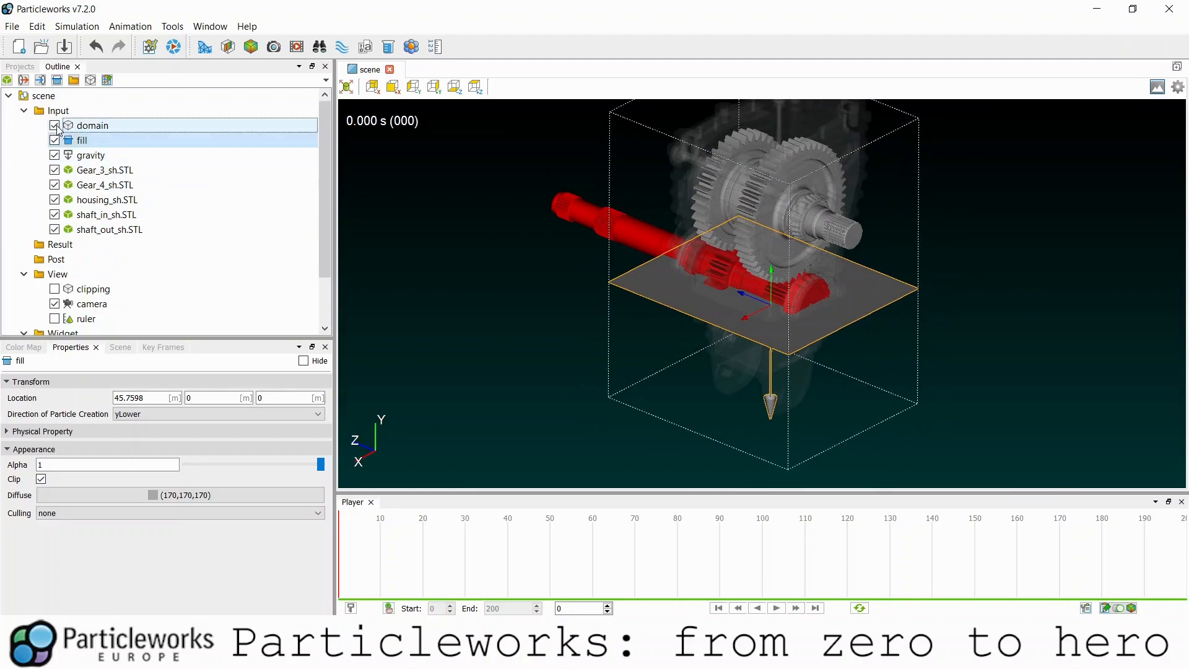
click(54, 140)
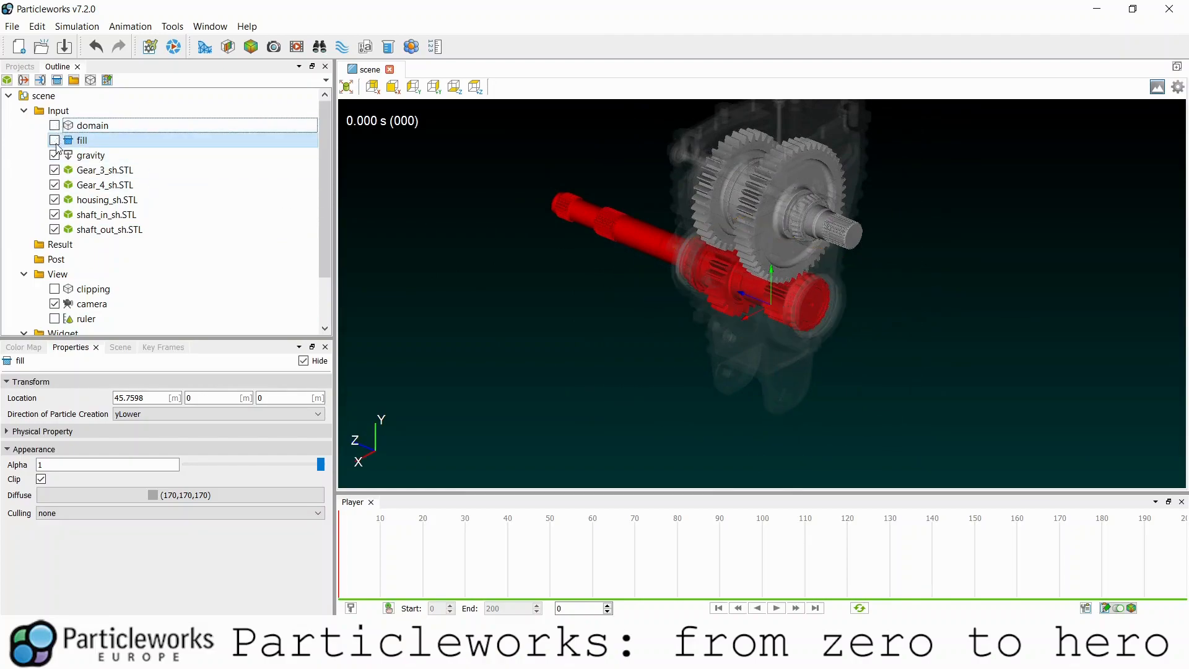
right_click(91, 142)
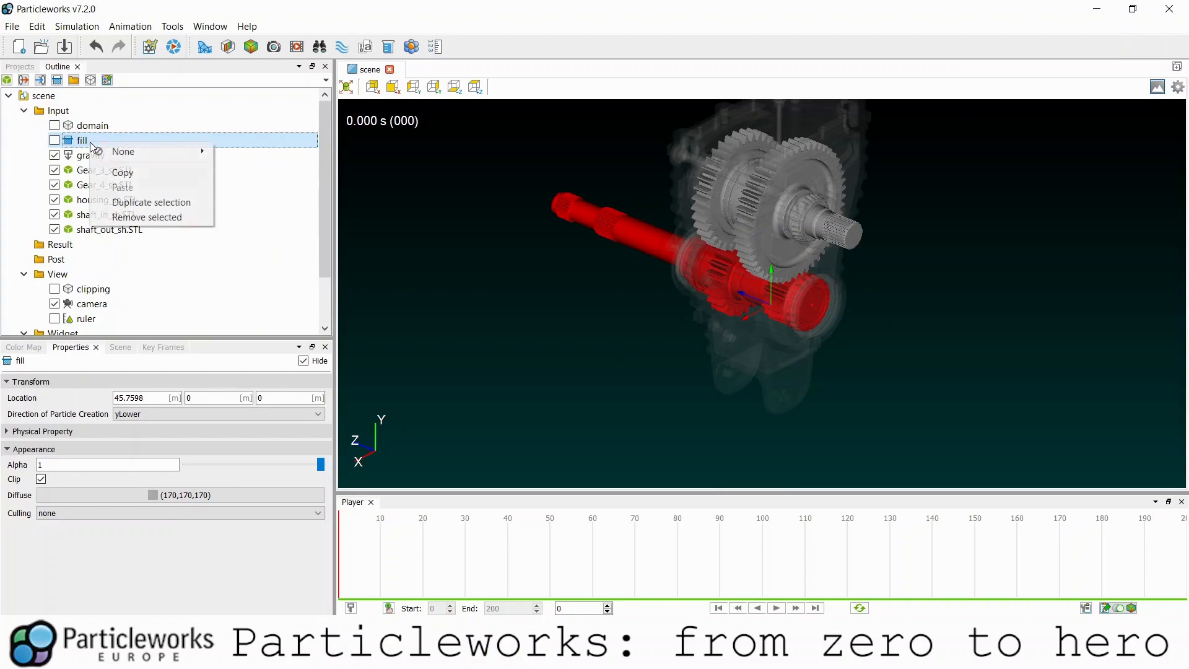
mouse_move(192, 151)
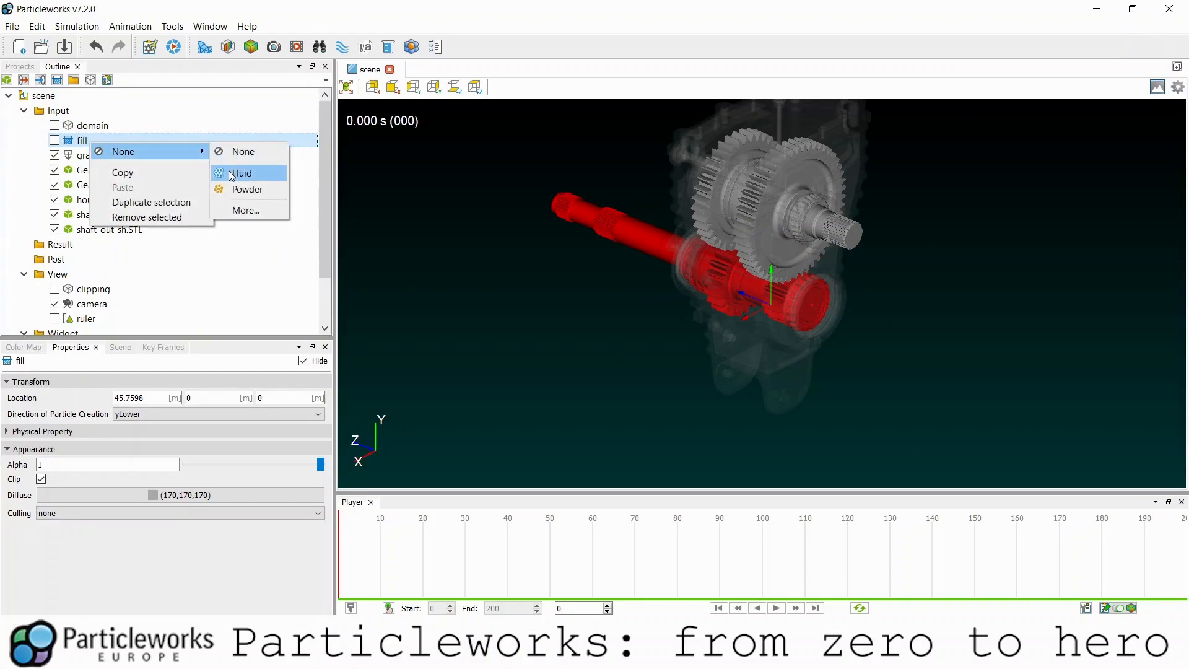
right_click(82, 138)
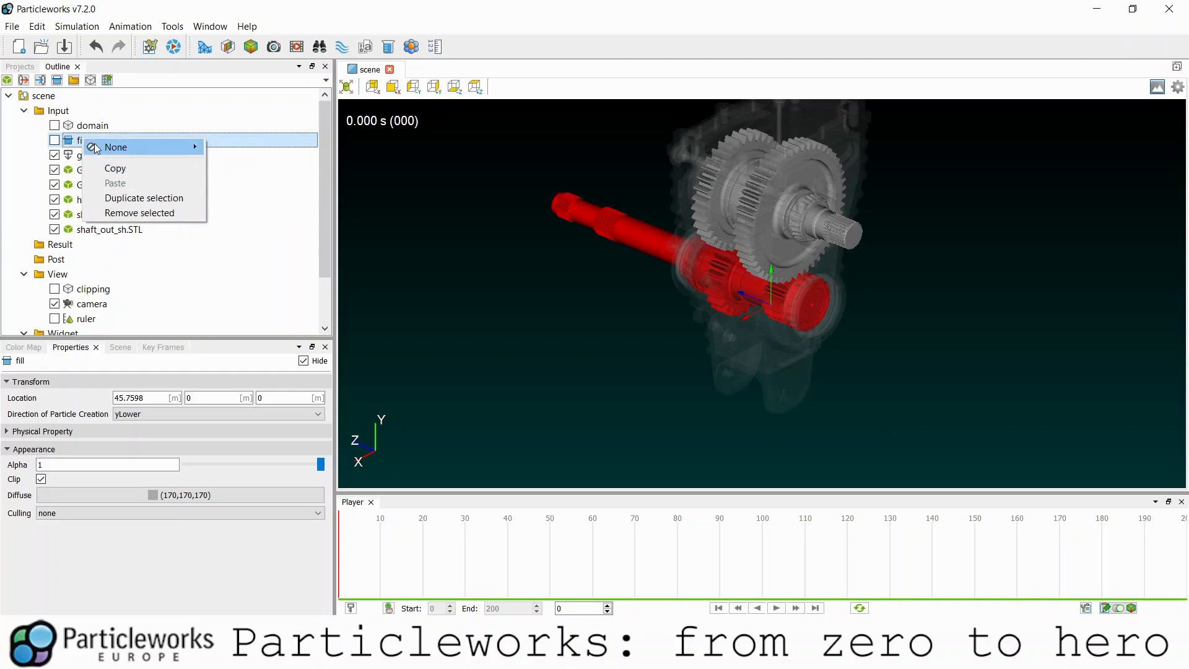
mouse_move(96, 148)
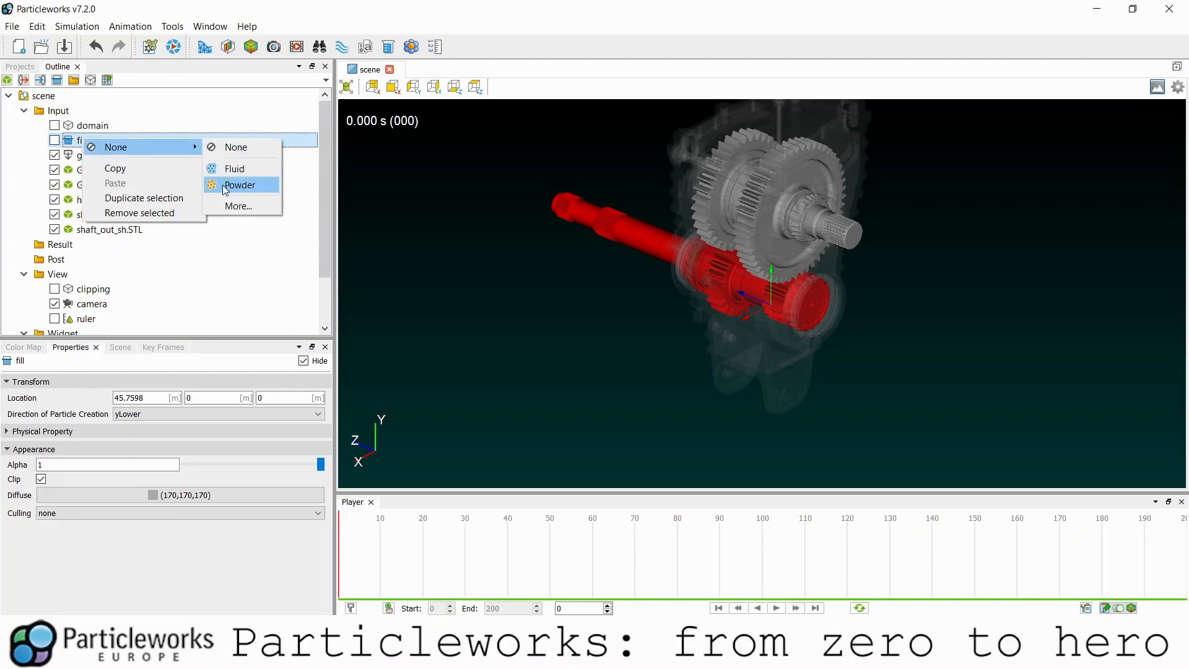
click(108, 83)
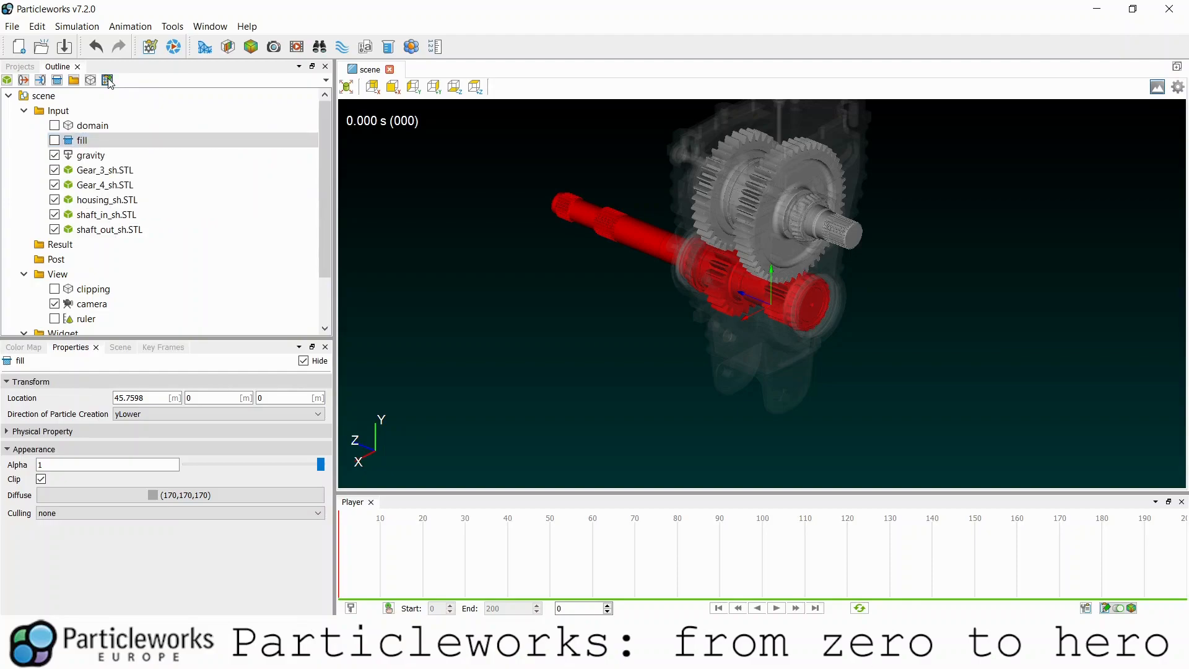
- Add a Fluid and a Polygon material, setting Polygon's Thermal Boundary to Isothermal
click(109, 83)
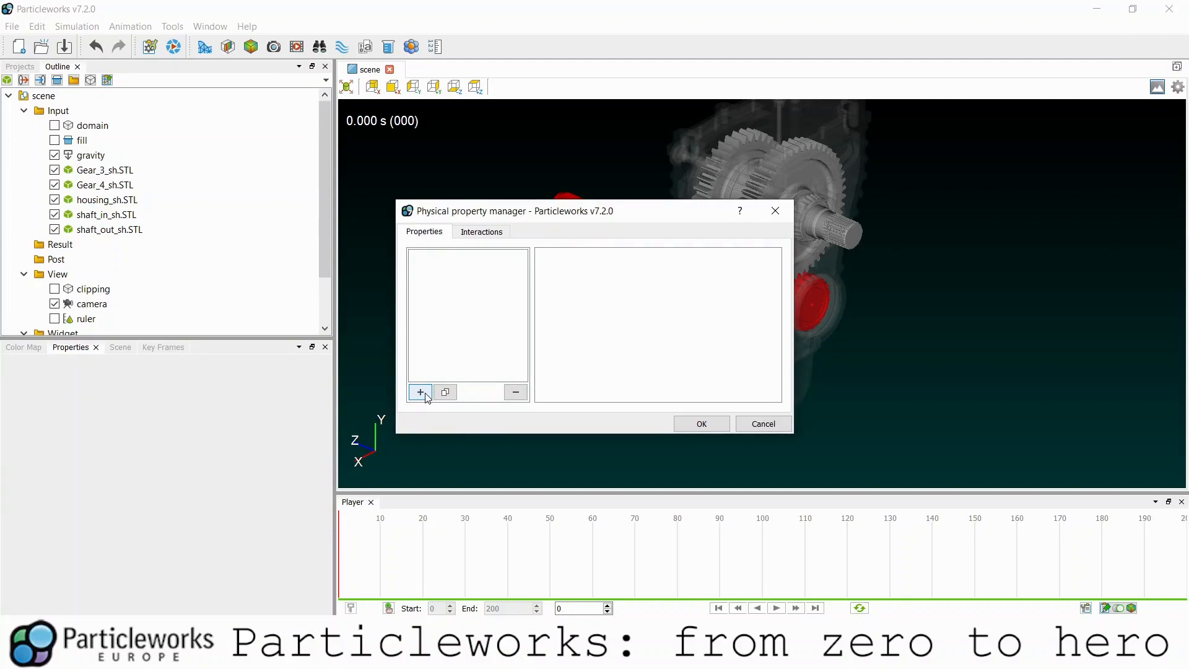
click(421, 393)
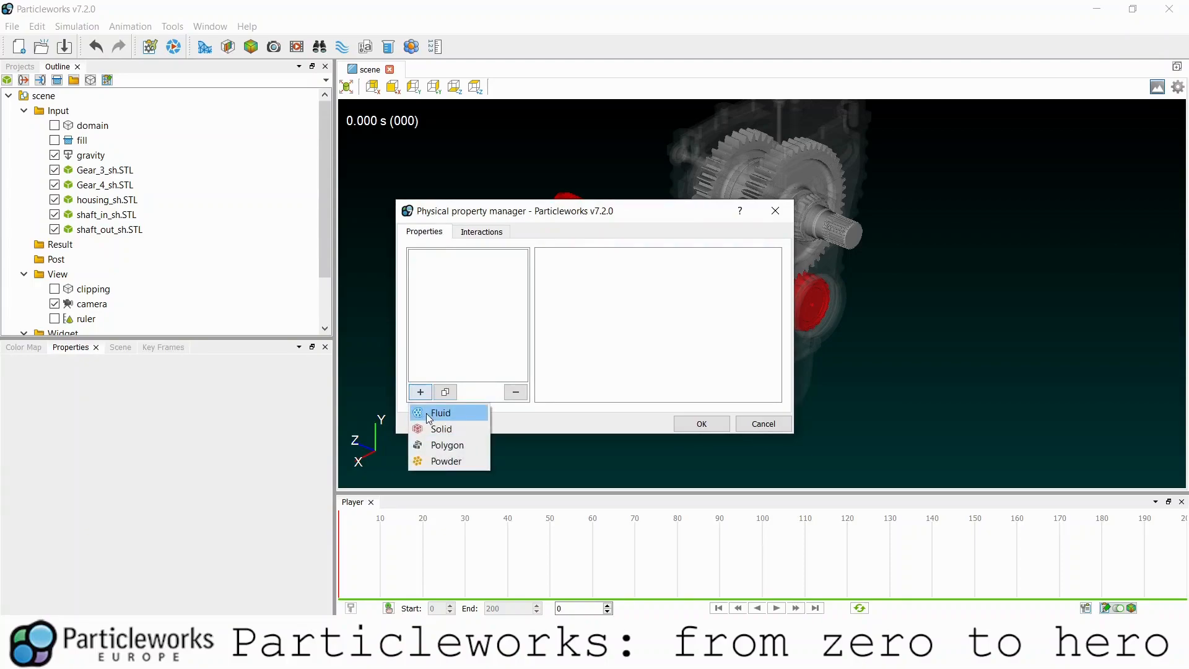
click(426, 412)
click(421, 392)
click(431, 445)
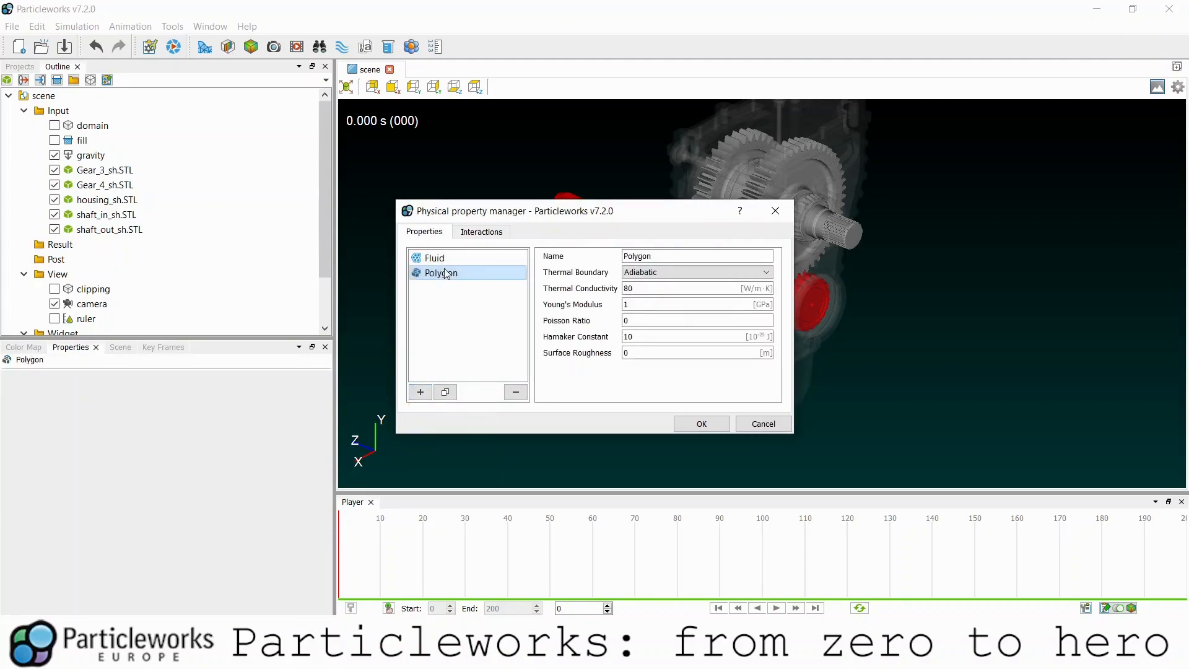
click(639, 271)
click(652, 284)
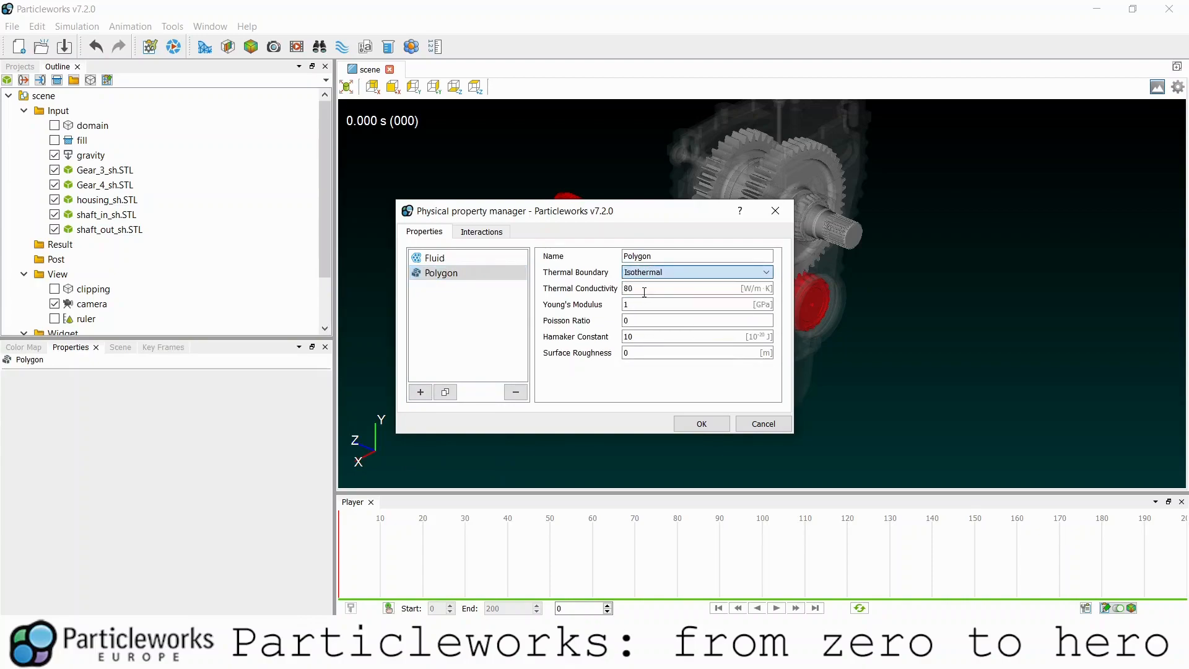
- Rename the Fluid to Oil with density 850, viscosity 1e-05 and surface tension 0.03
click(438, 260)
double_click(673, 255)
text(Oil)
key(Tab)
text(6)
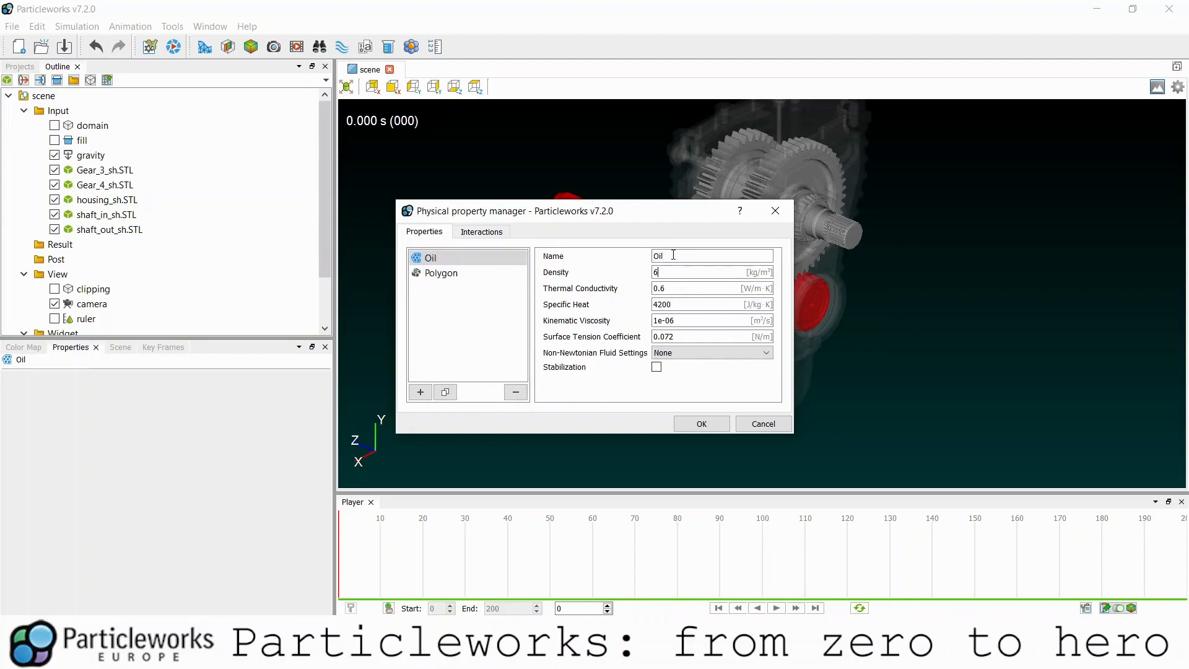
text(0.2)
key(Tab)
text(2000)
key(Tab)
text(1e-05)
key(Tab)
text(0.)
double_click(673, 337)
key(shift+Tab)
key(shift+Tab)
- Enter 30 as the MPS Contact Angle between Oil and Polygon in Interactions
click(482, 232)
double_click(446, 281)
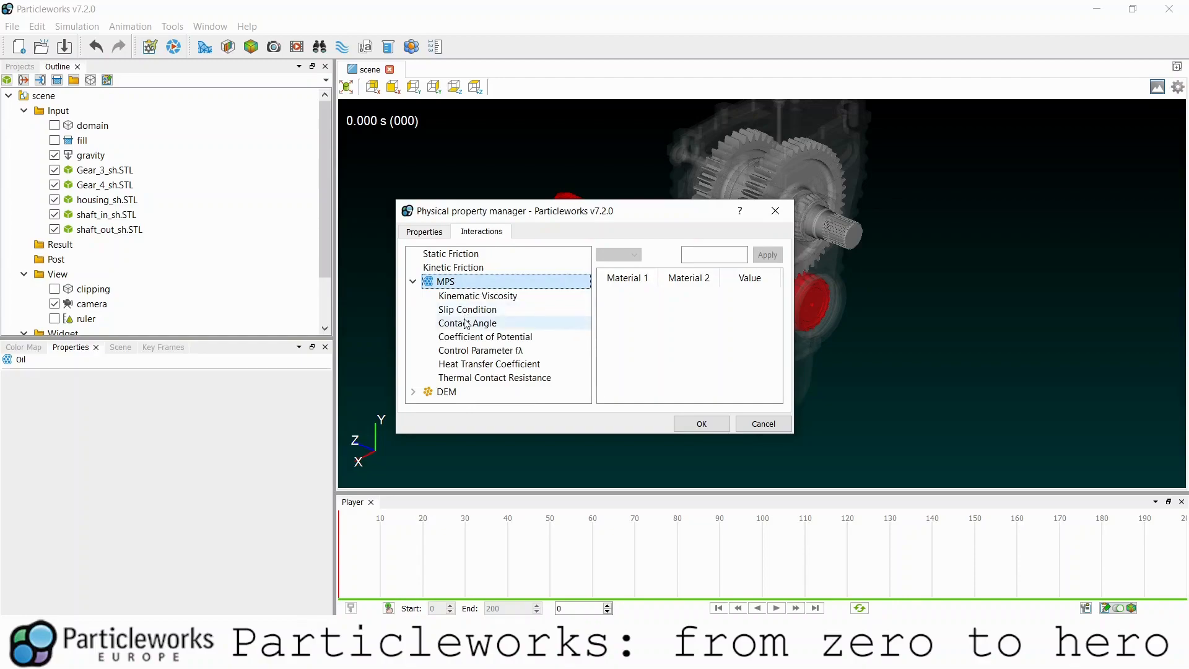
click(466, 323)
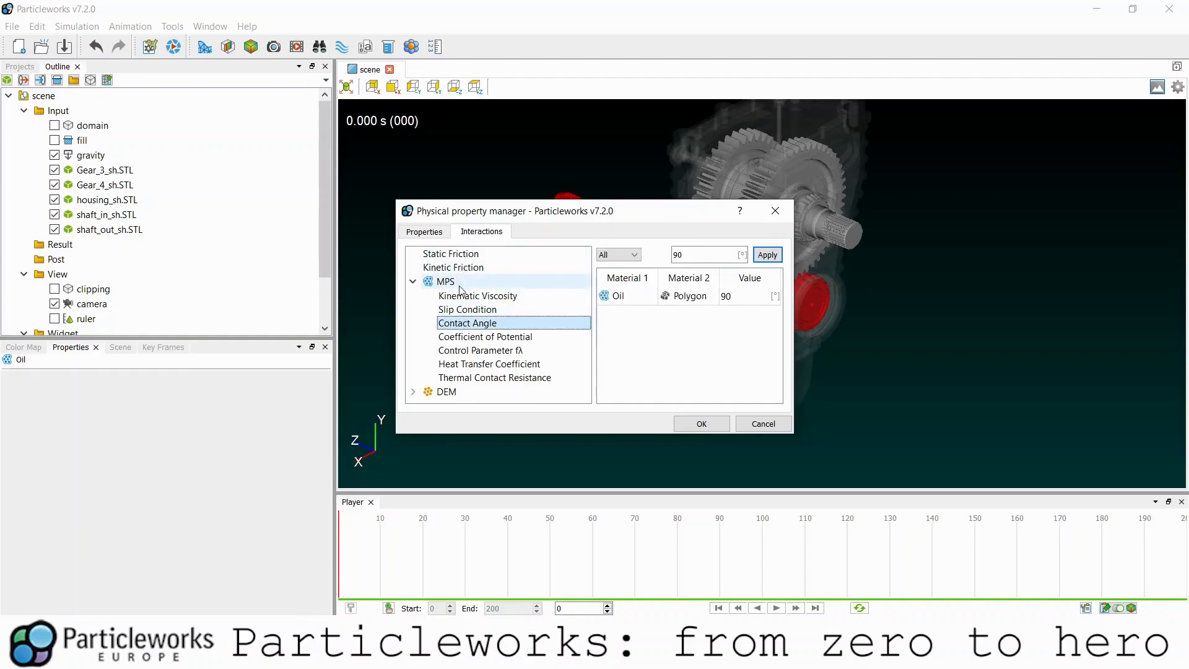
double_click(761, 296)
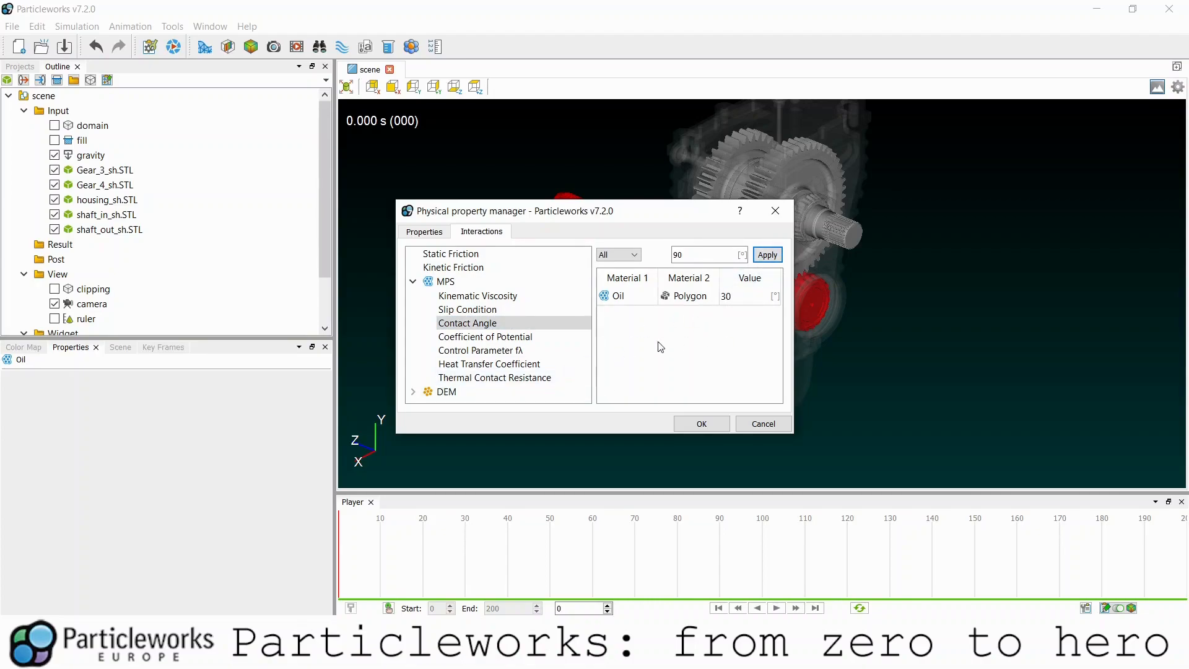
double_click(742, 296)
click(420, 233)
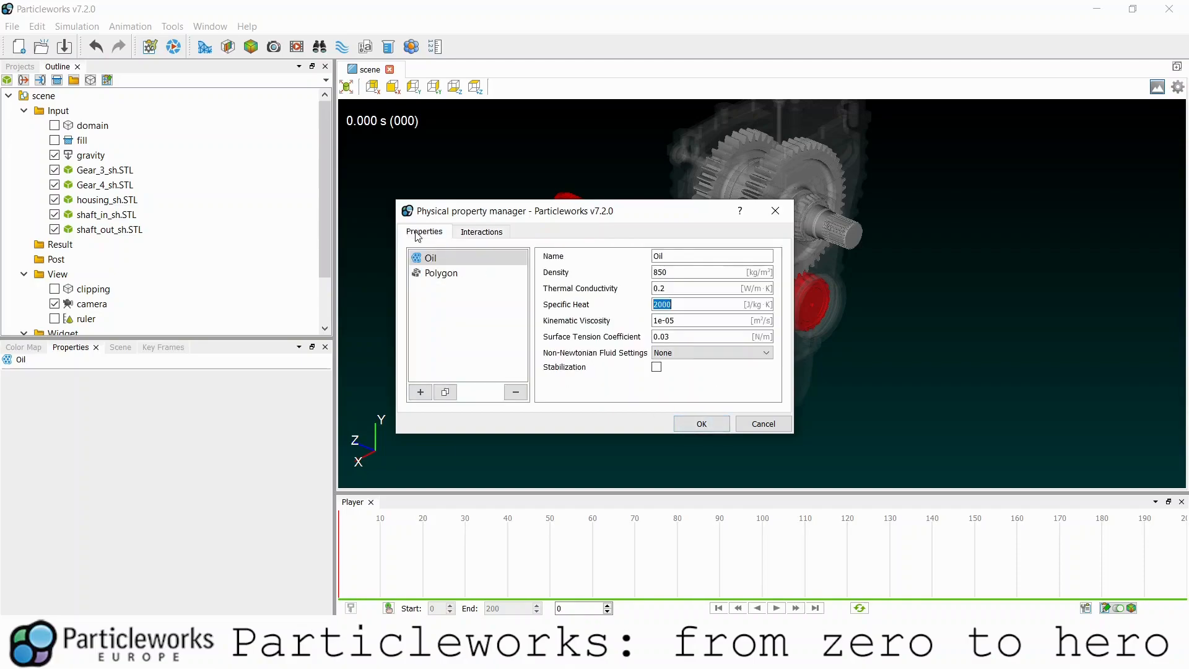
- Keep the new materials and assign Polygon to the five gearbox STL parts
click(692, 424)
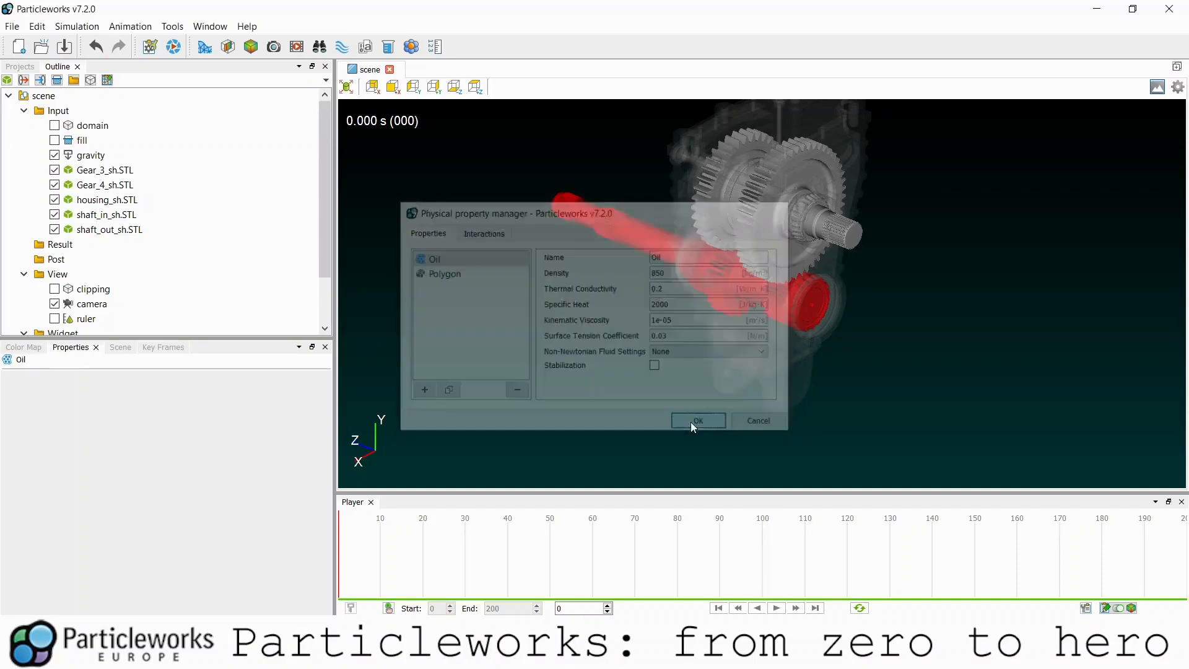
click(160, 171)
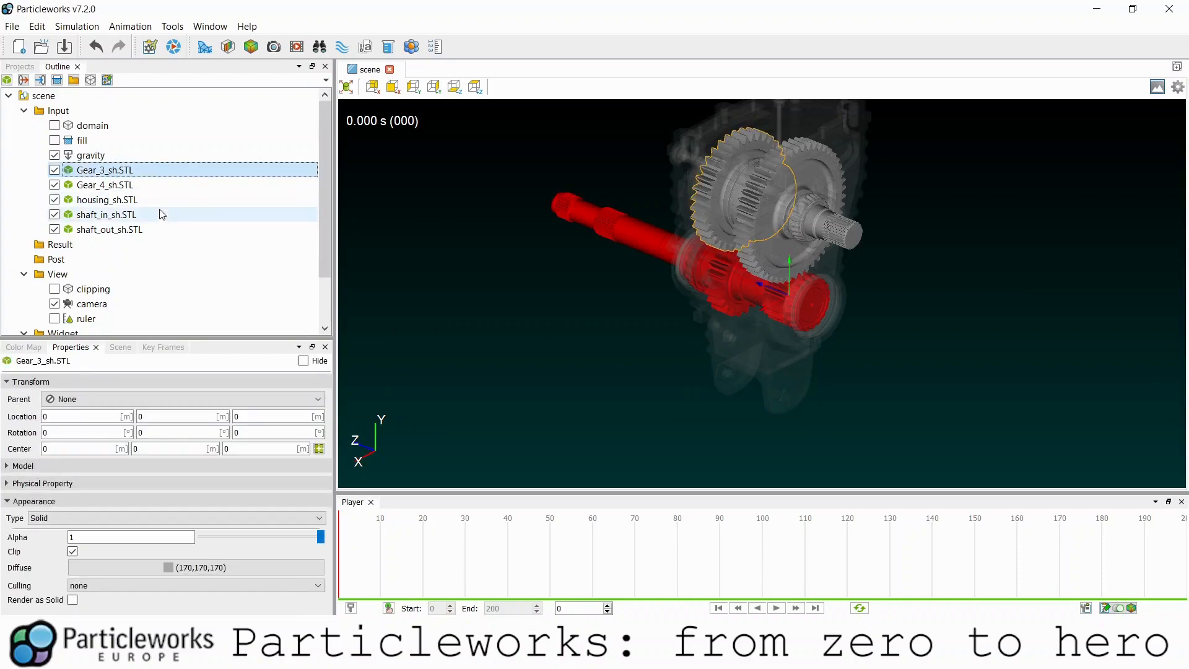
shift+click(149, 230)
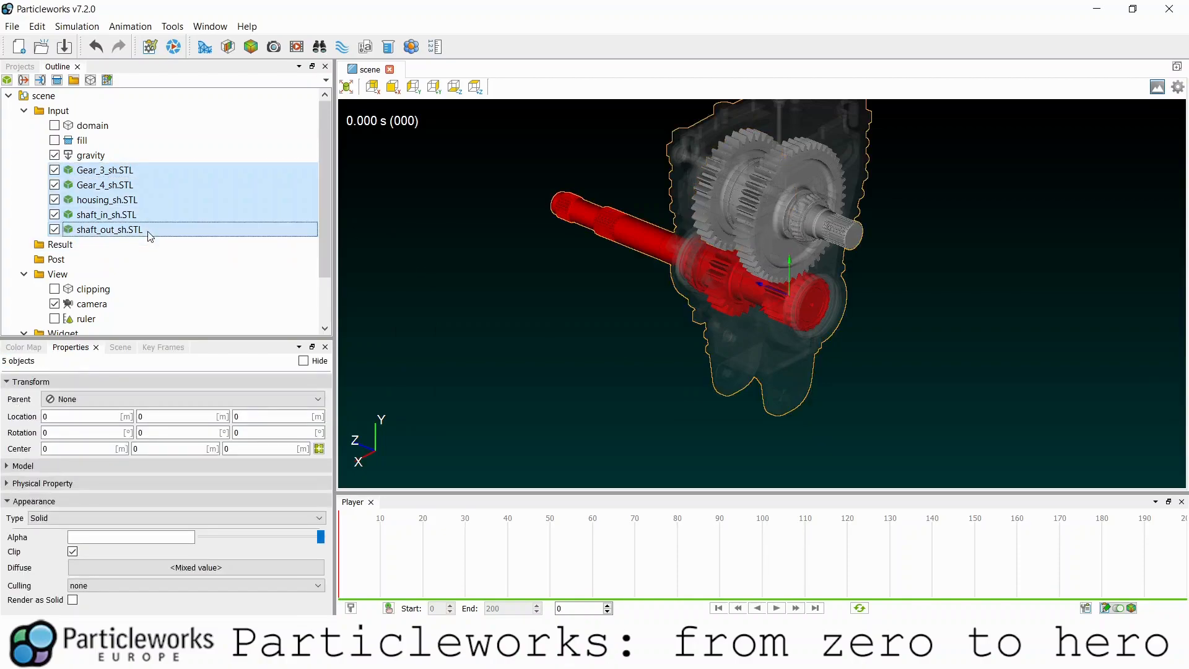
right_click(150, 236)
mouse_move(164, 242)
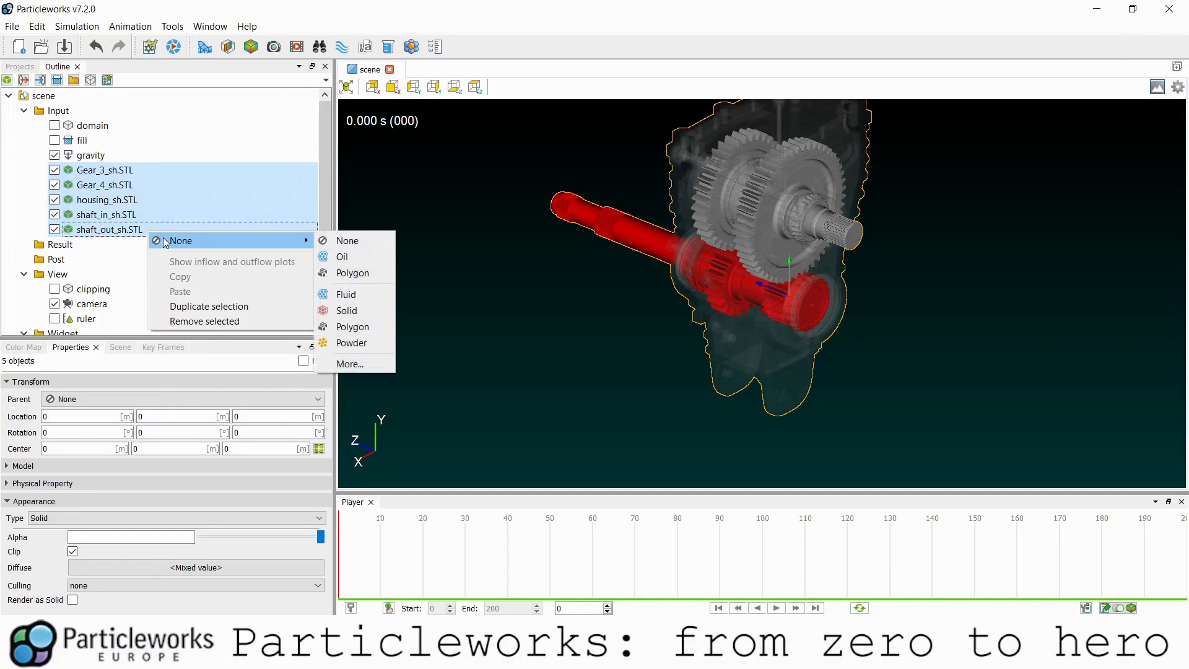
click(340, 273)
- Assign the Oil material to the fill region
click(93, 142)
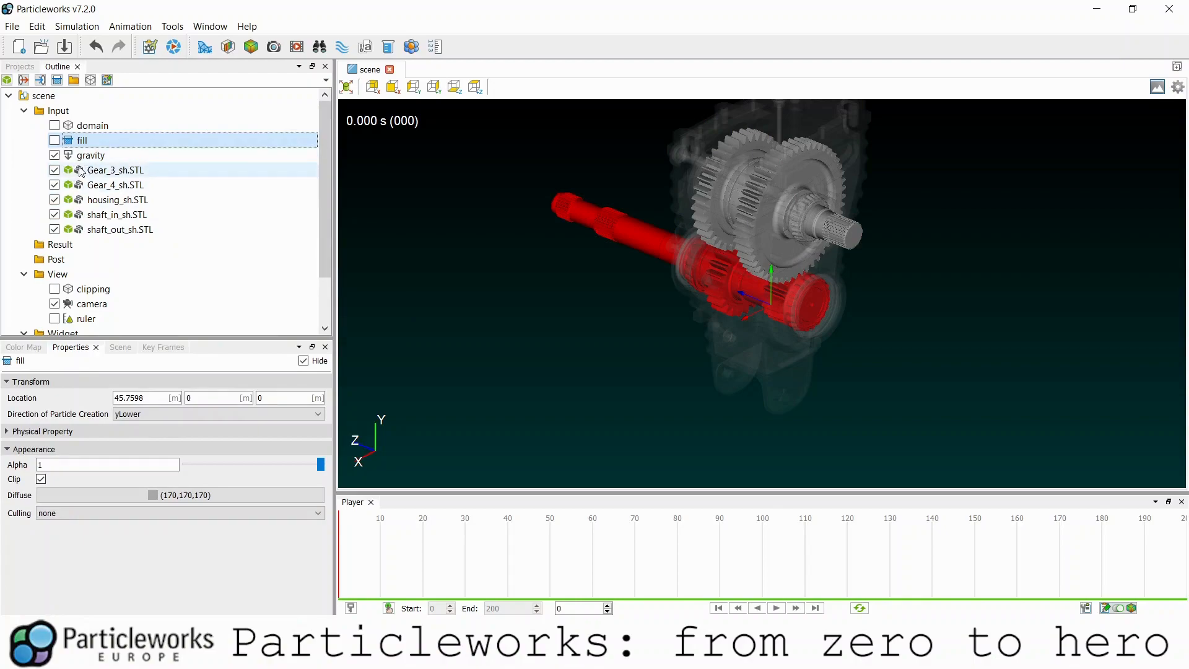
click(54, 170)
click(55, 171)
click(55, 170)
click(54, 171)
click(54, 170)
click(55, 171)
click(54, 170)
click(55, 171)
right_click(105, 147)
mouse_move(150, 155)
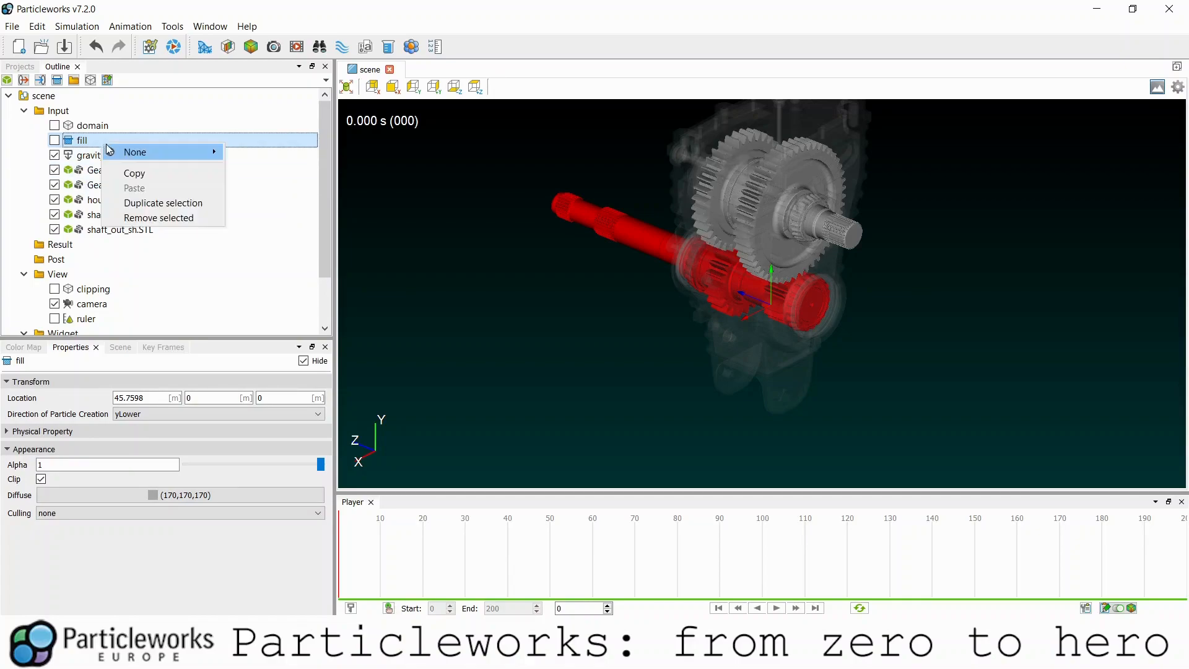
click(256, 169)
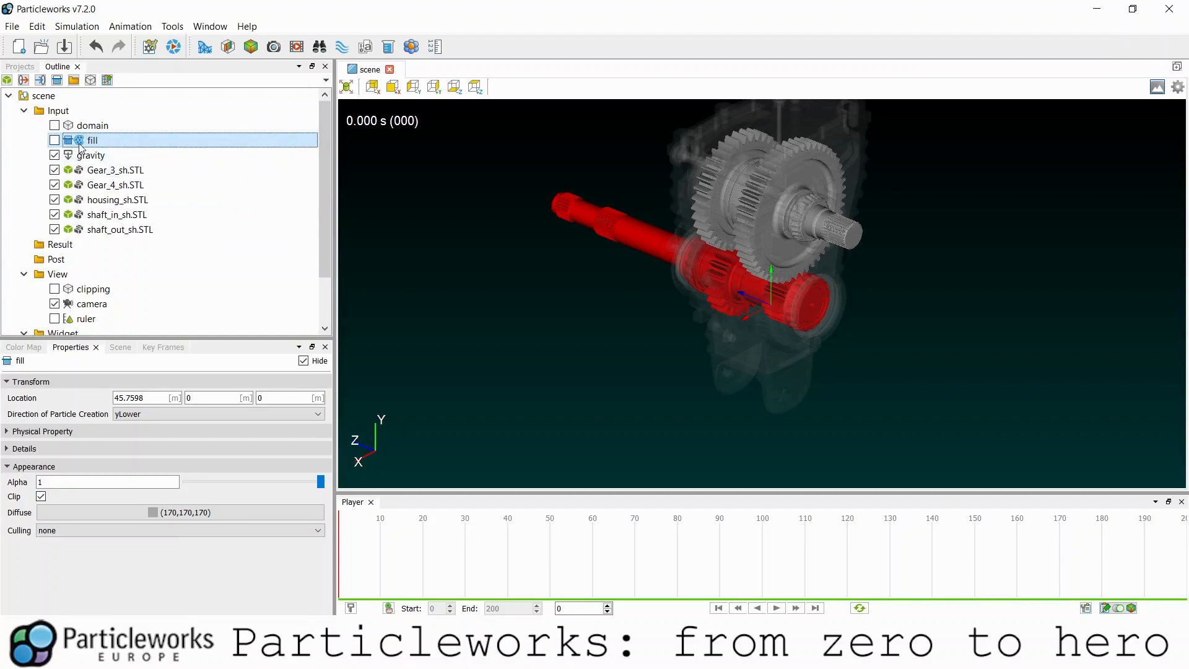
click(57, 139)
click(57, 139)
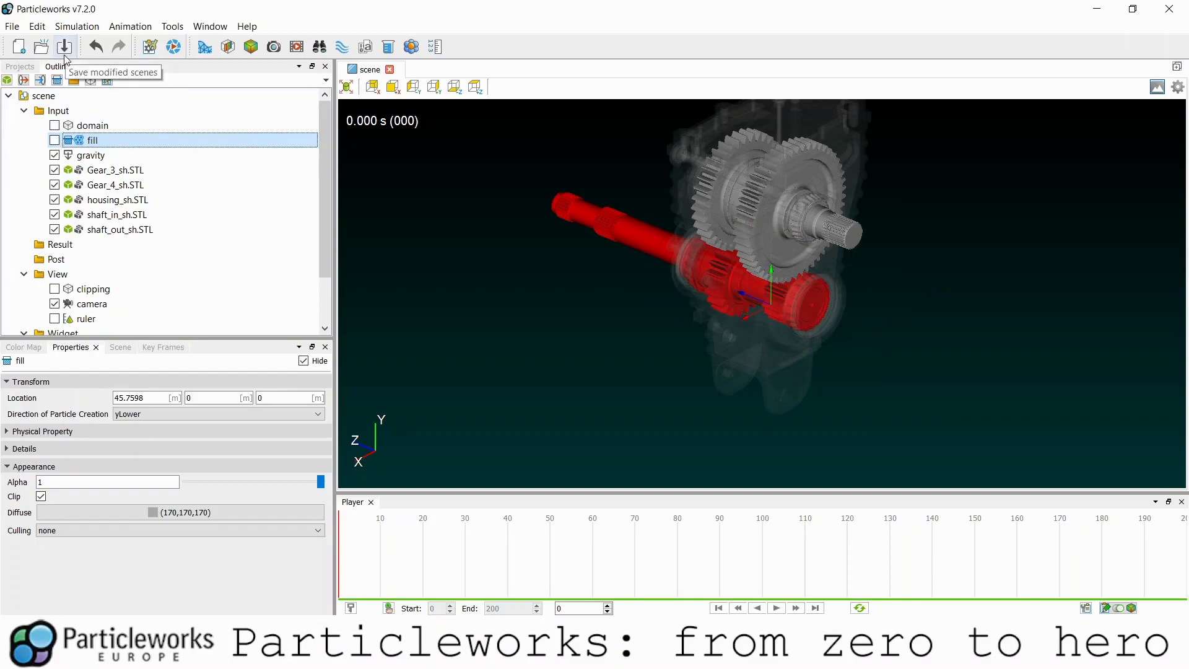
- Untick Show Gizmo in the Scene settings to hide the transform gizmo
click(117, 351)
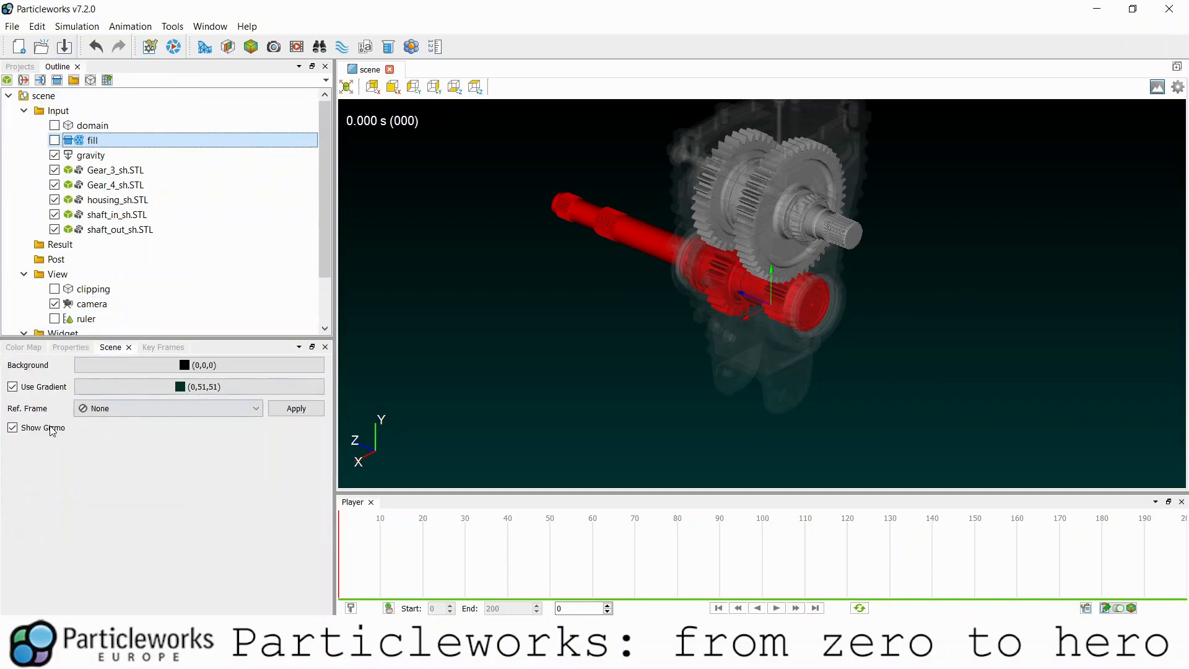
click(52, 428)
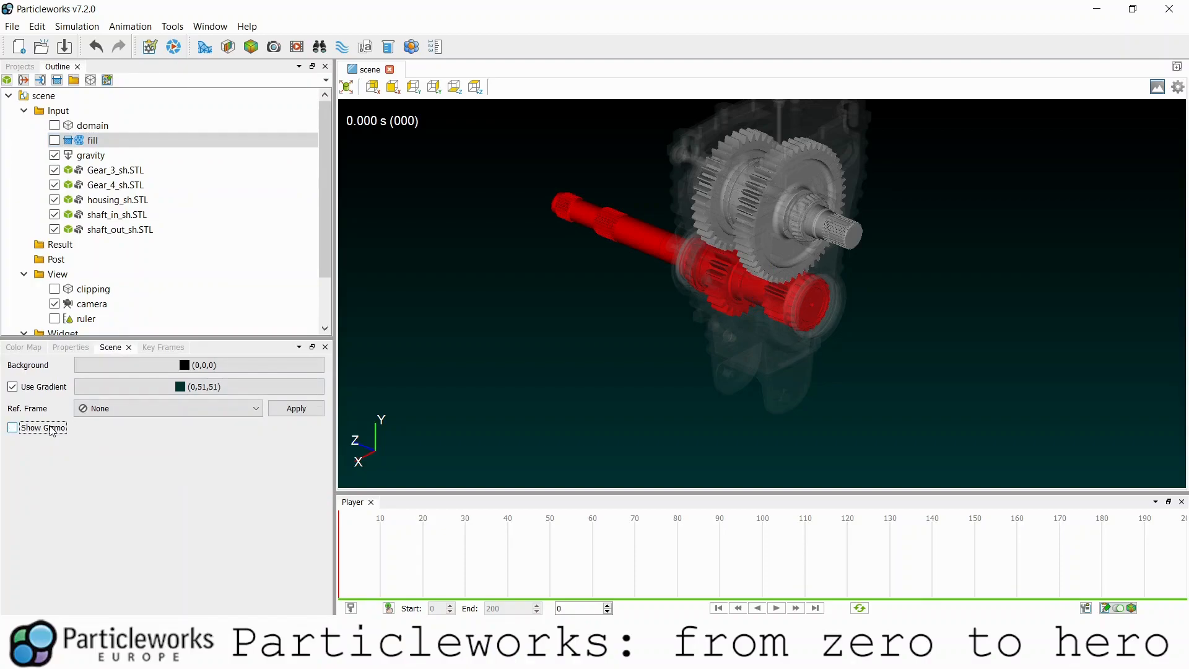
click(137, 171)
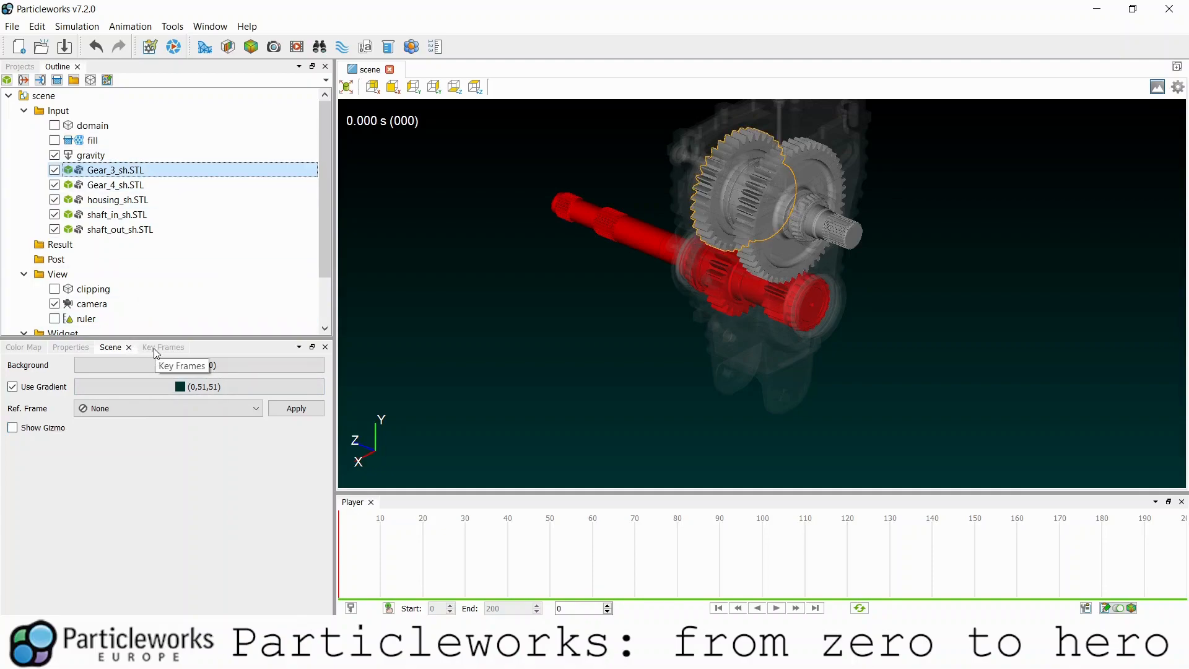
- Change the Player's preview interval from 0.1 to 0.001 s
click(1086, 608)
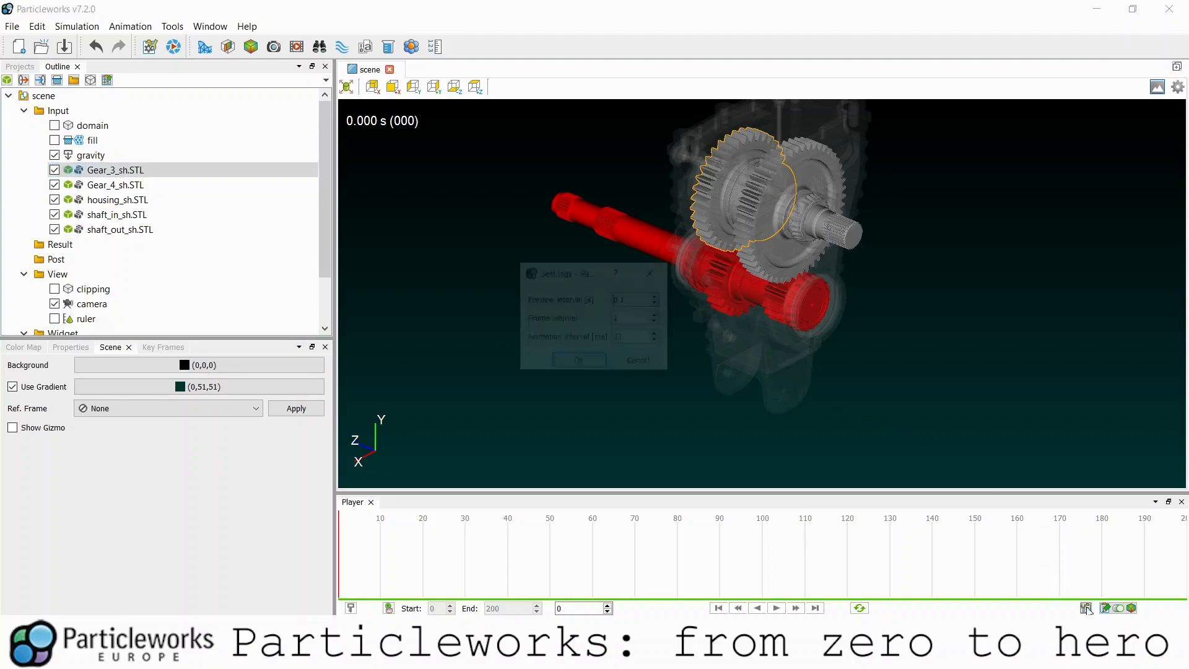
click(638, 302)
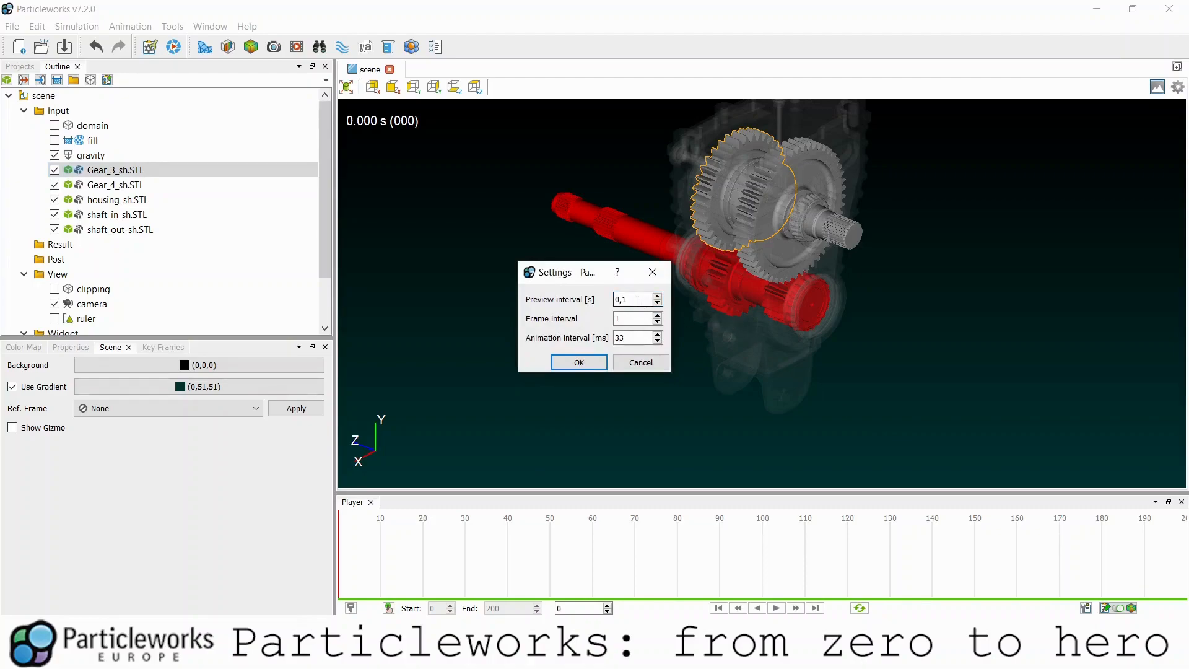
text(1)
key(Return)
click(81, 171)
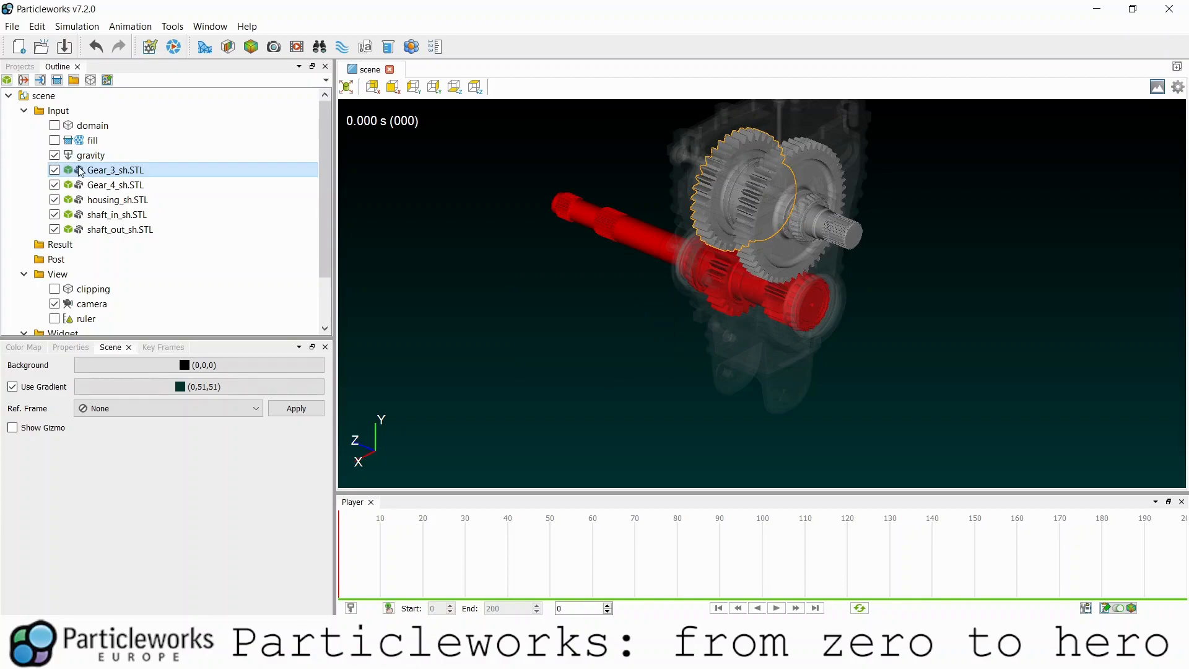
- Add a Rotation keyframe channel to Gear_3 as Rotational Speed (rpm) about Z
click(162, 347)
click(87, 386)
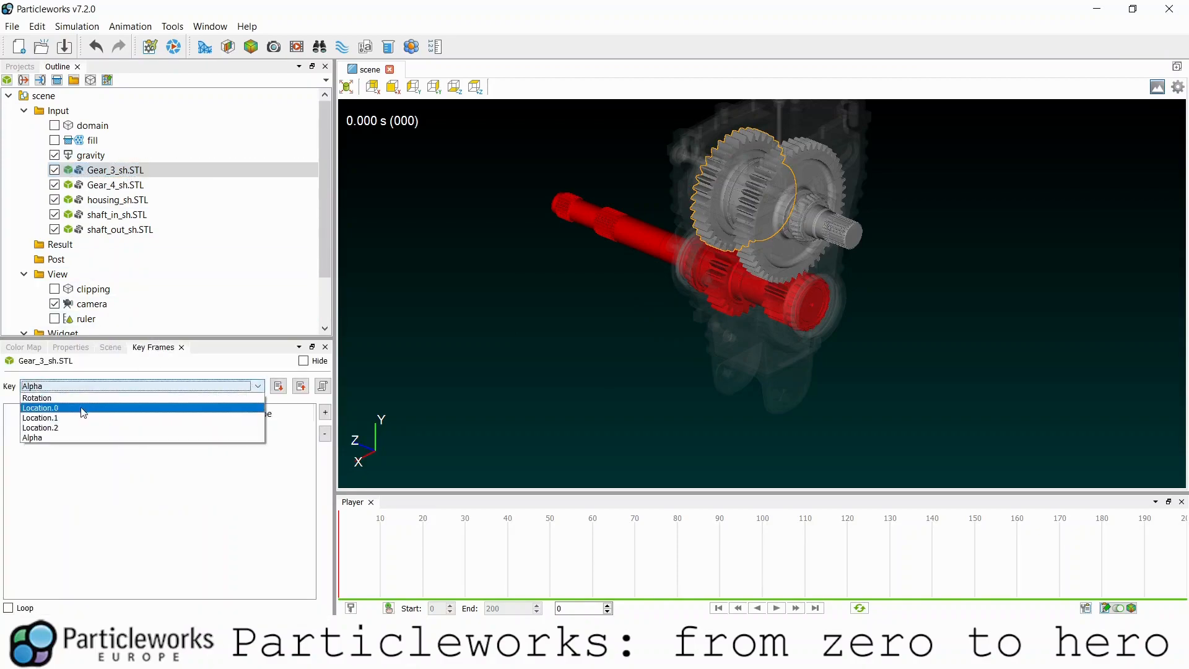
click(67, 400)
double_click(78, 444)
text(0)
key(Tab)
text(1)
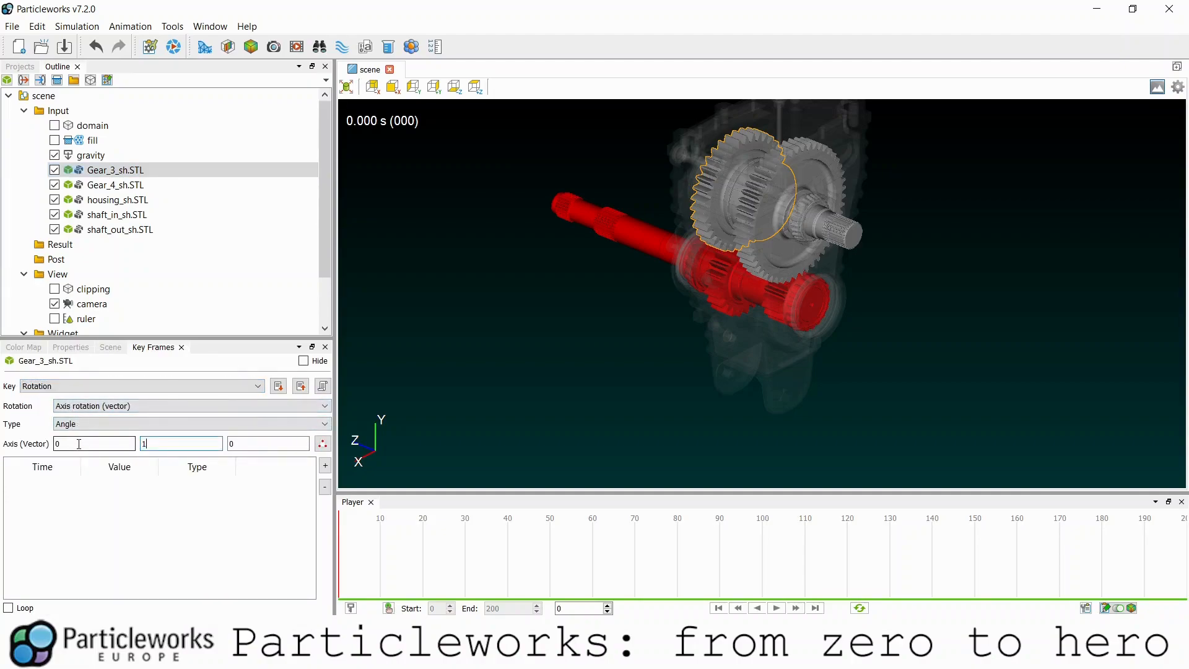
key(Tab)
text(1)
click(78, 426)
click(81, 446)
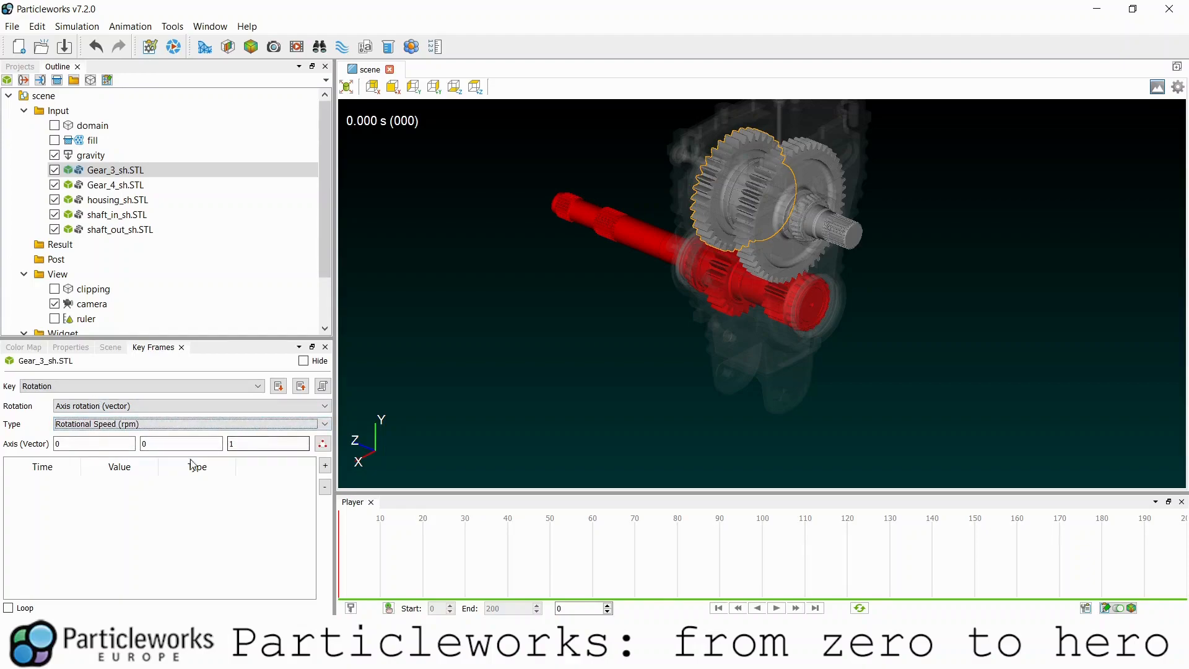
- Add a keyframe at 0 s with -955 rpm and preview the gear spinning
click(325, 465)
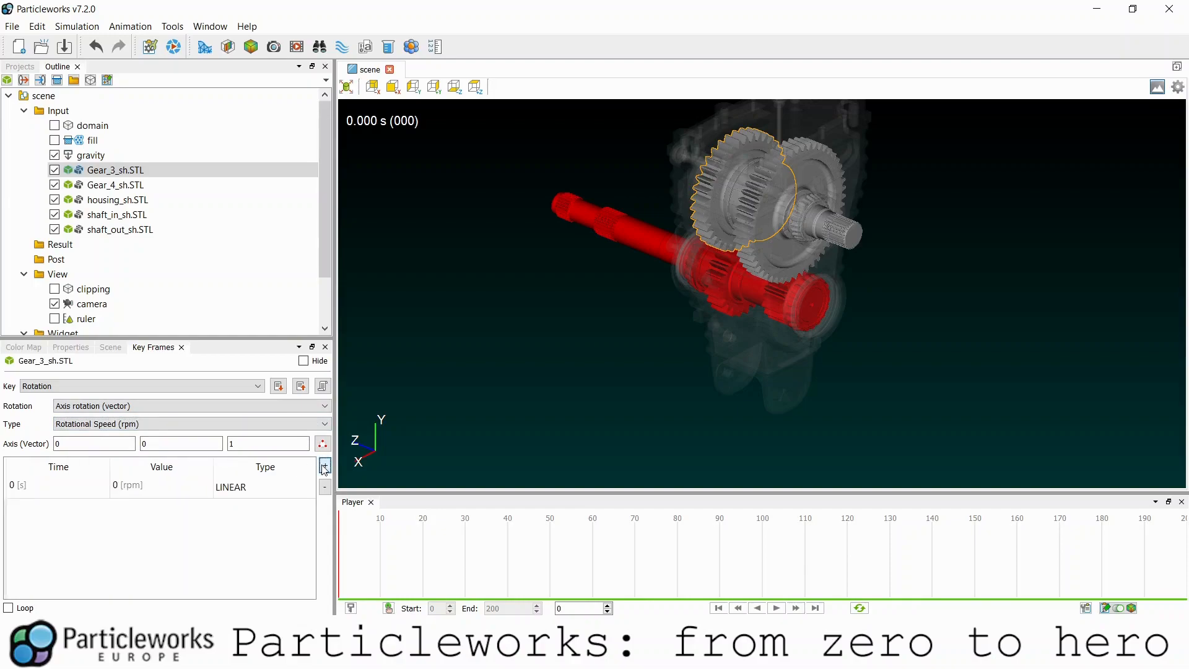
double_click(148, 484)
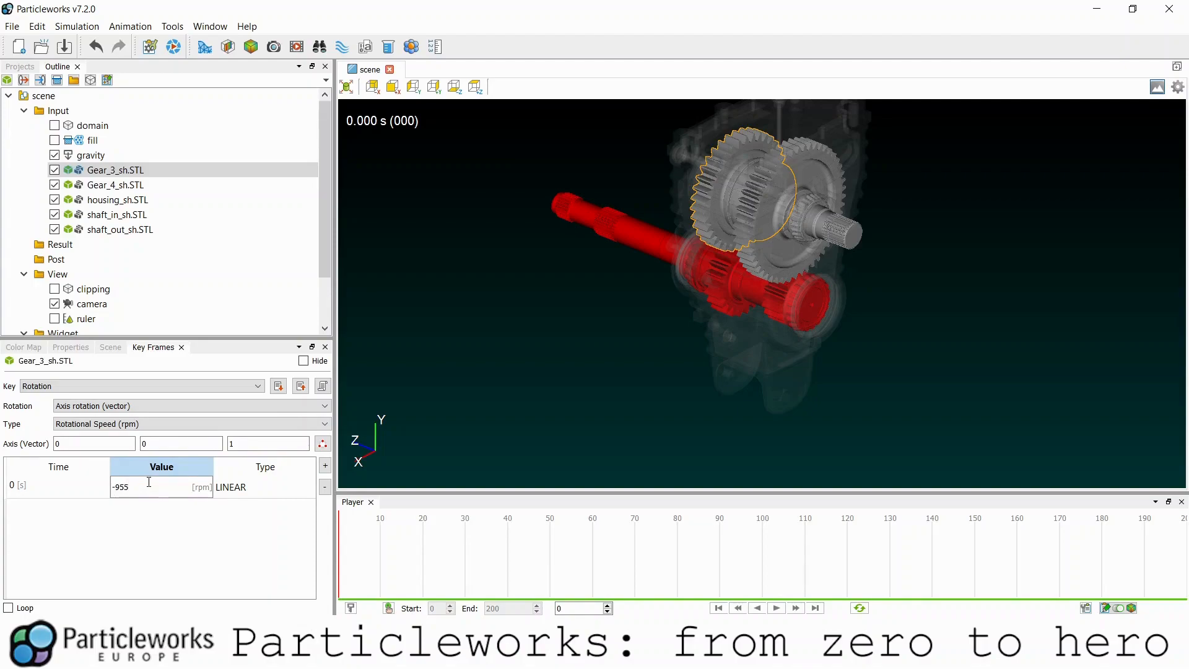
key(Return)
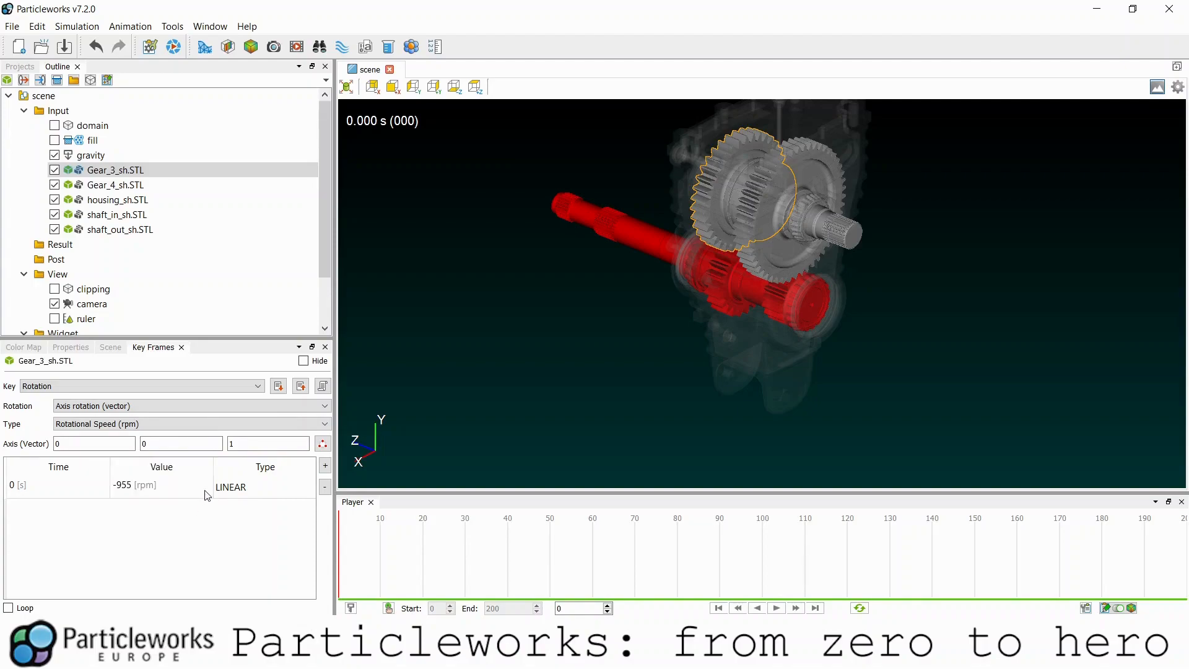
click(777, 608)
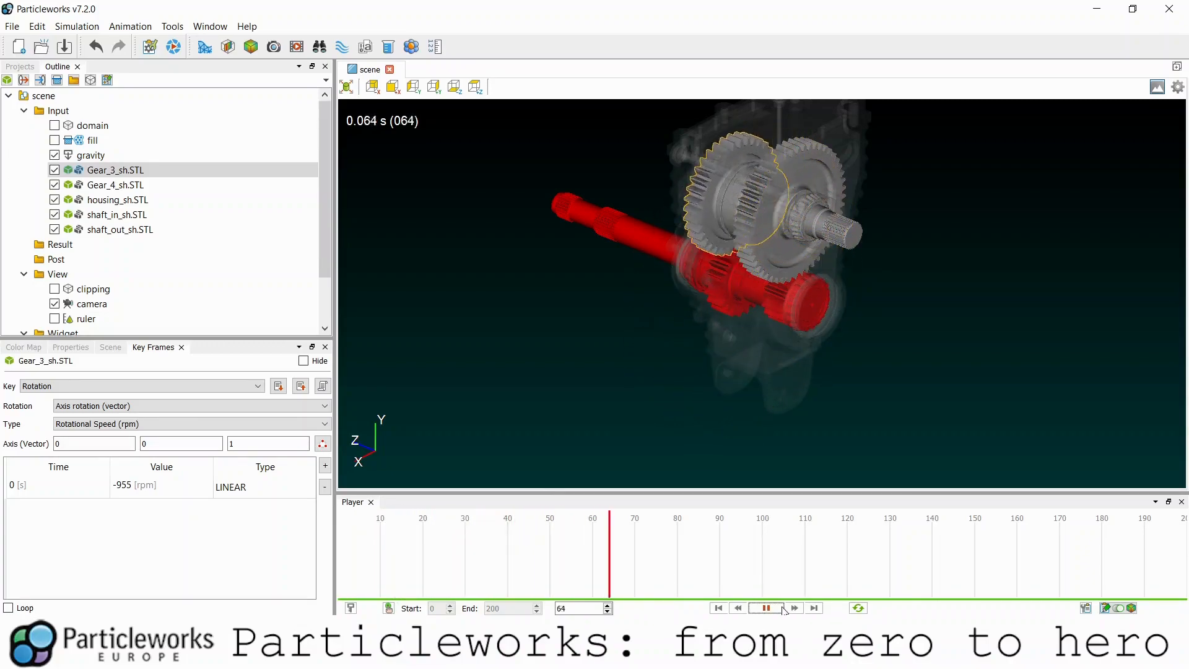
click(781, 609)
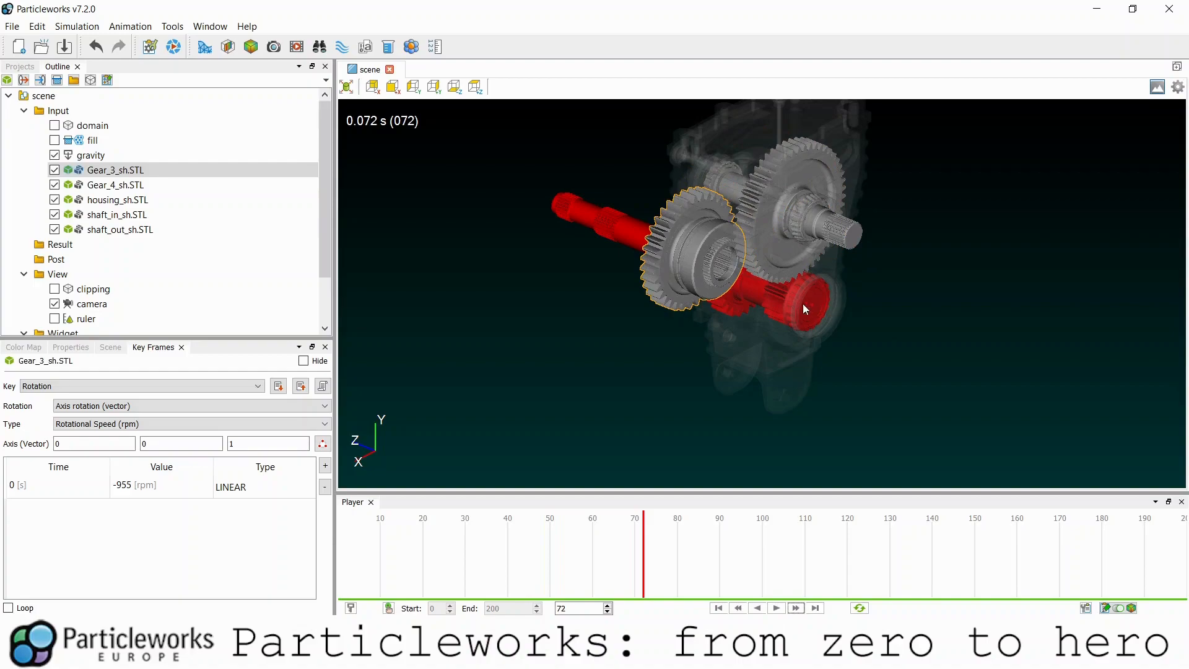
- Auto-set Gear_3's rotation centre to 0.135544, 160.033, 83.4
click(70, 350)
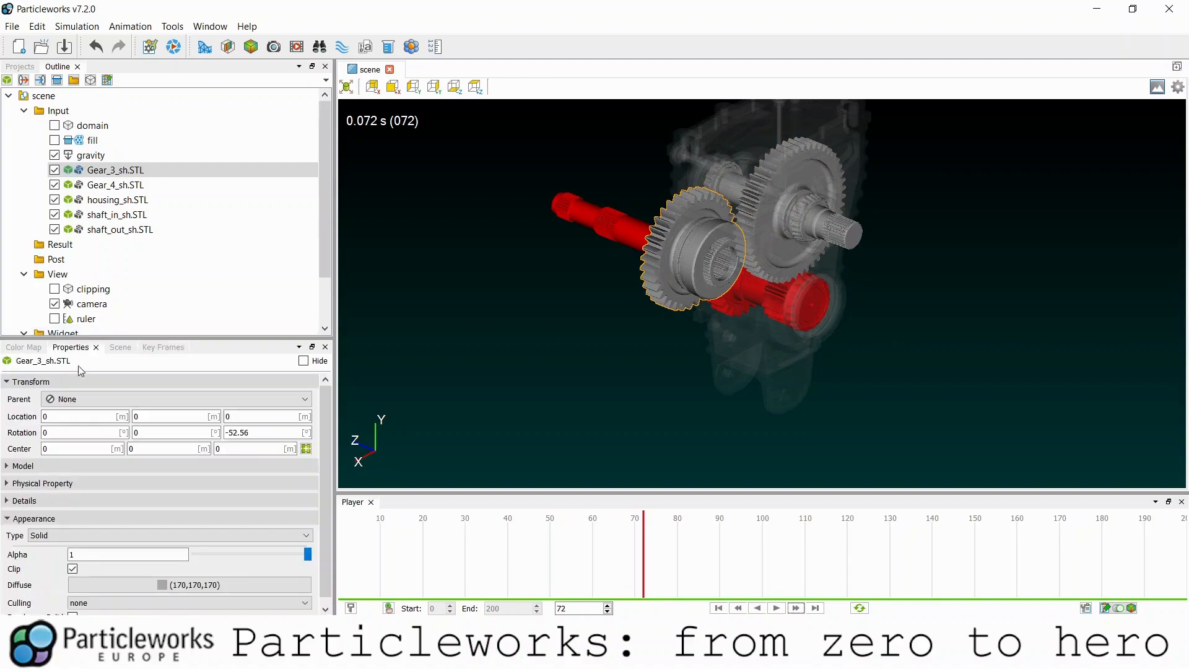
click(306, 449)
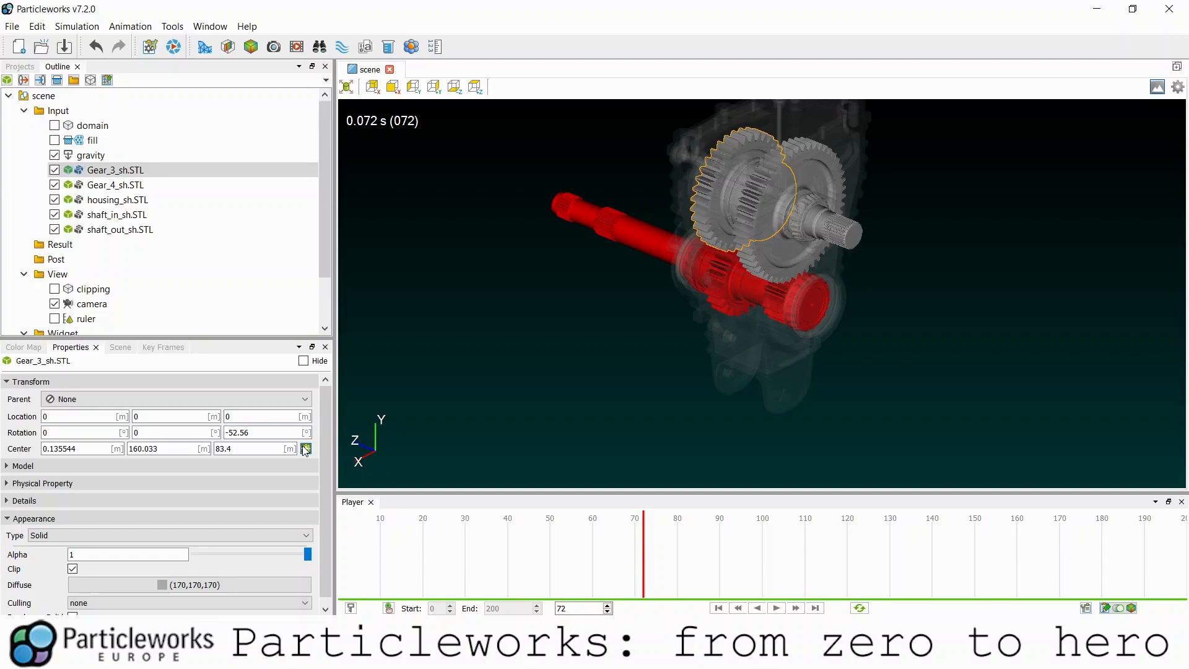
click(125, 229)
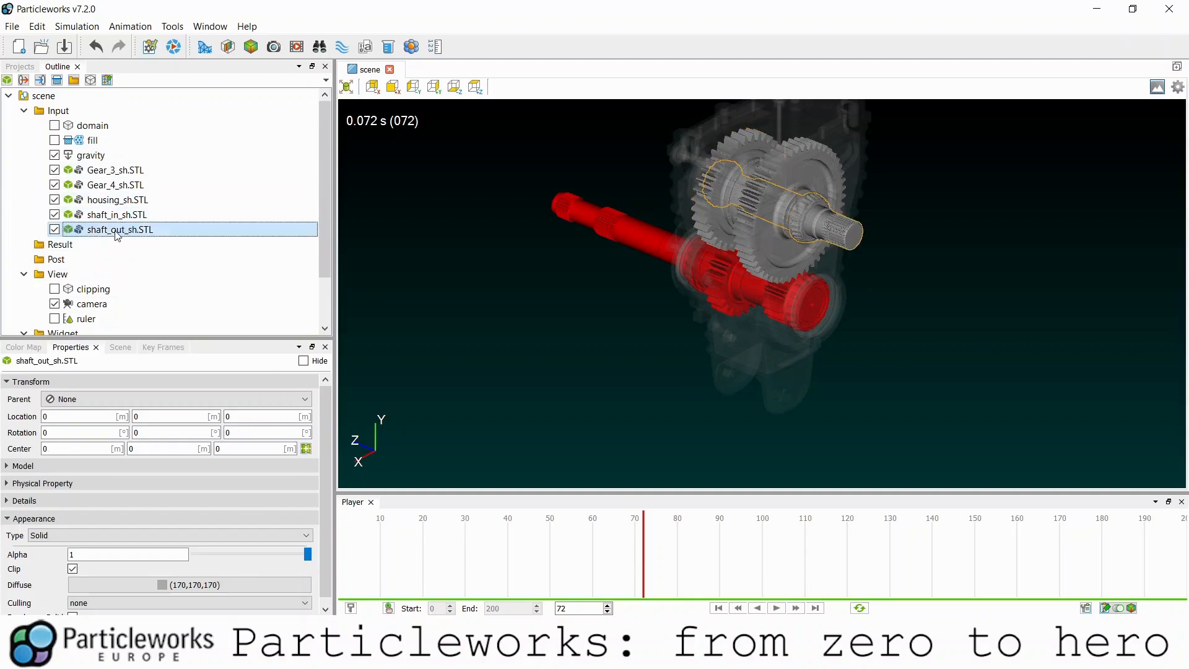
- Set shaft_out_sh.STL's Parent to Gear_3_sh.STL and play to confirm it follows
click(88, 398)
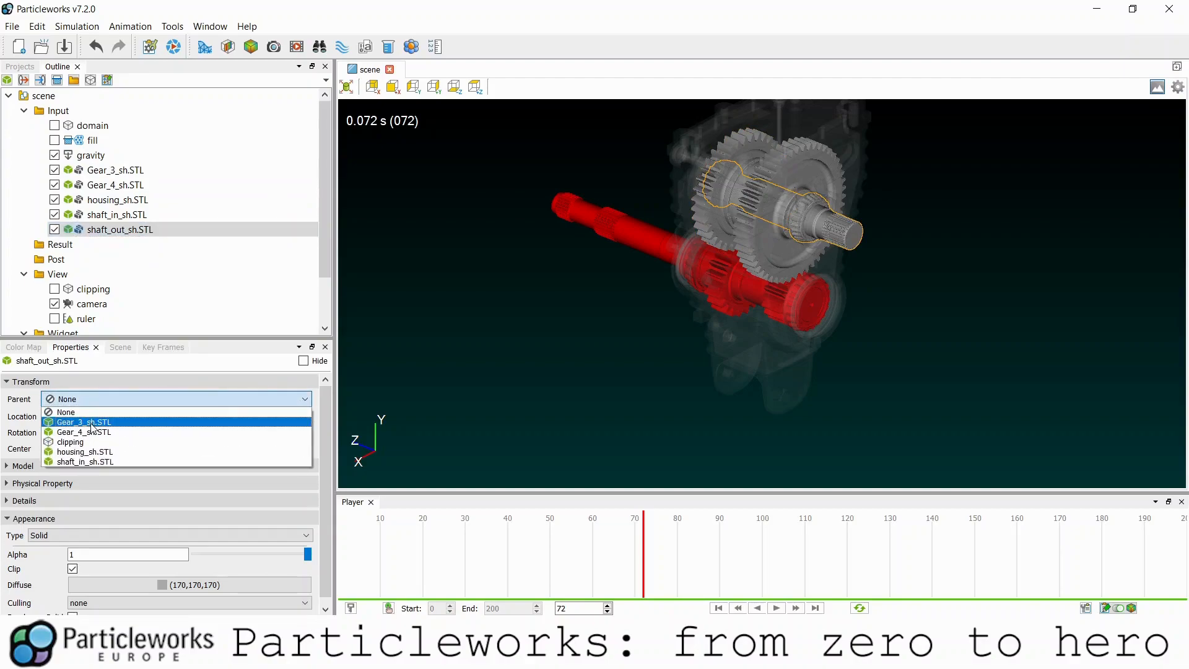
click(91, 423)
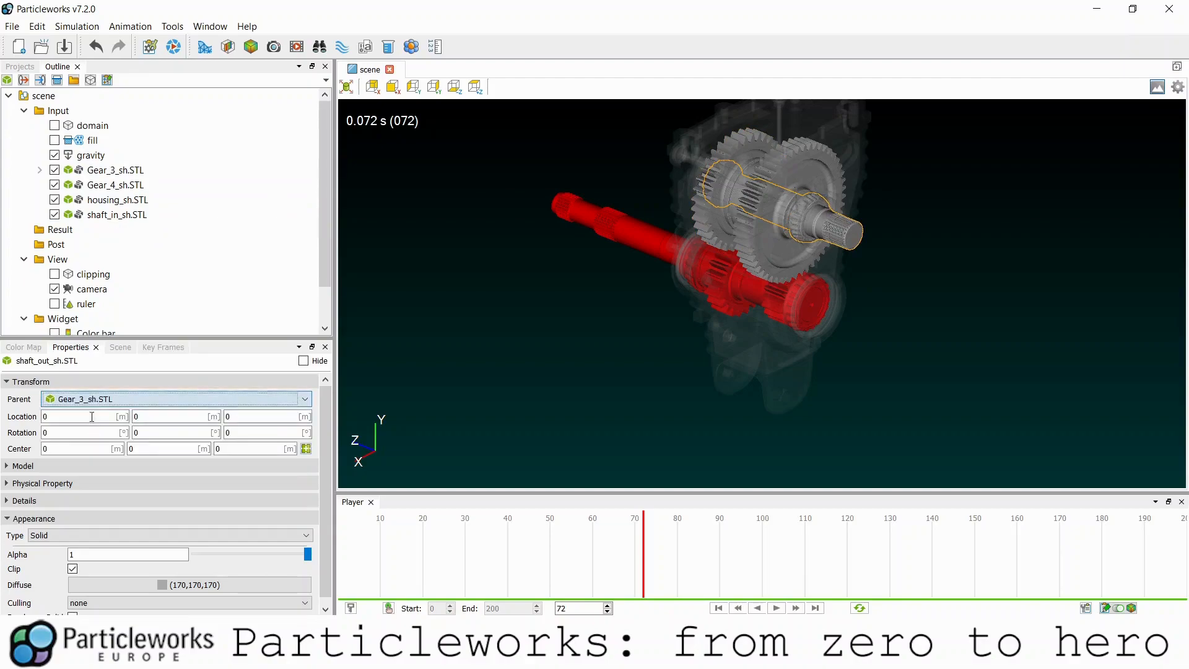
click(39, 171)
click(777, 608)
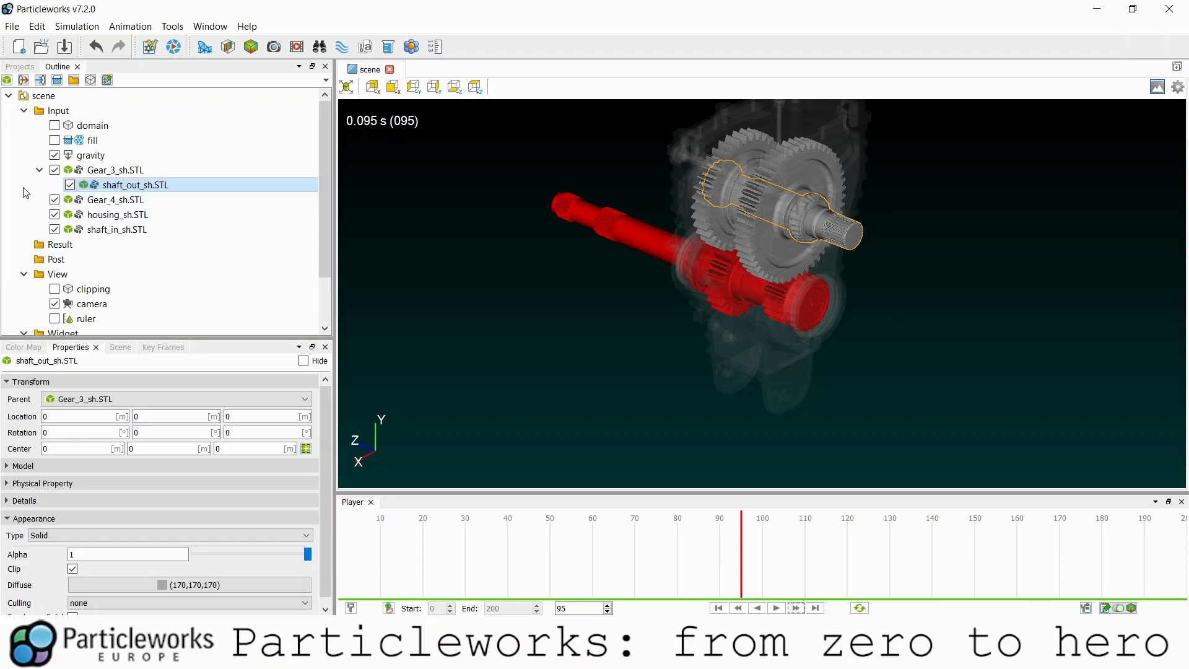
click(111, 200)
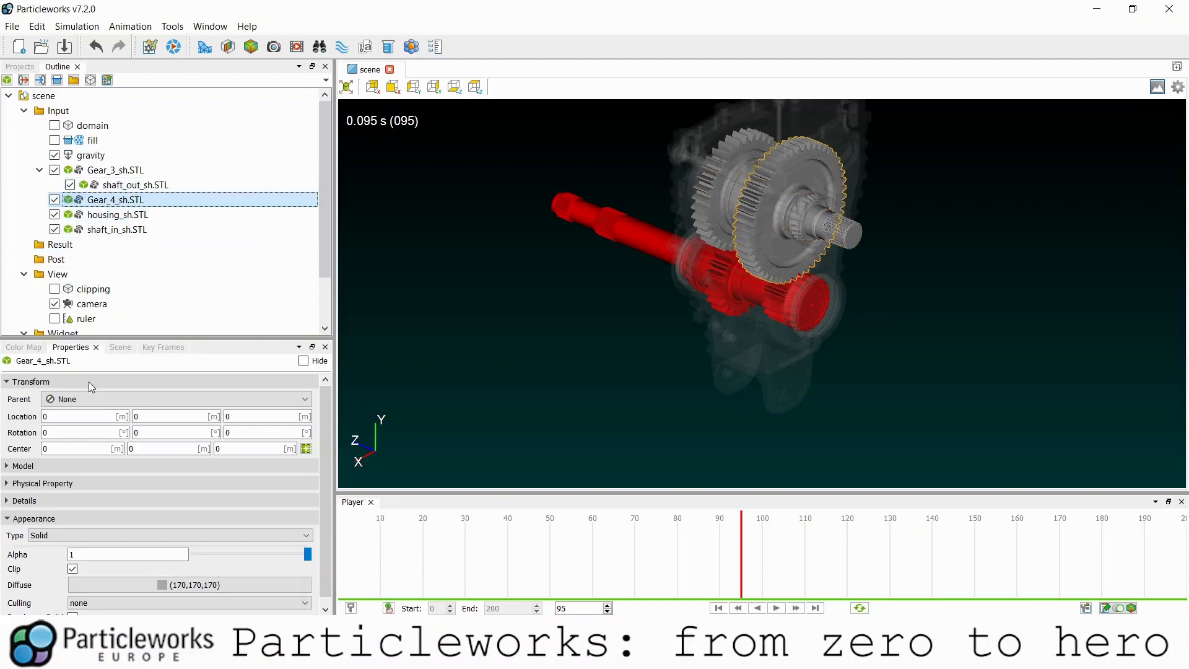
- Set Gear_4's keyframe Type to Rotational Speed (rpm) with axis 0, 0, 1
click(163, 347)
click(93, 424)
click(92, 441)
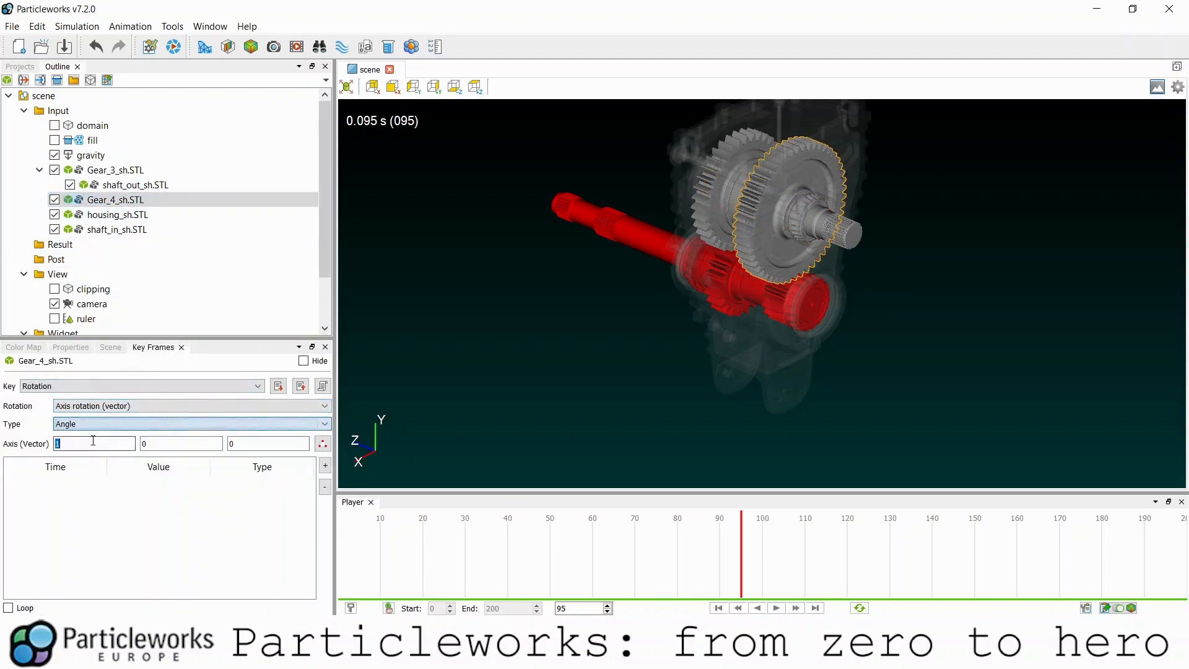
click(93, 424)
click(93, 445)
double_click(93, 444)
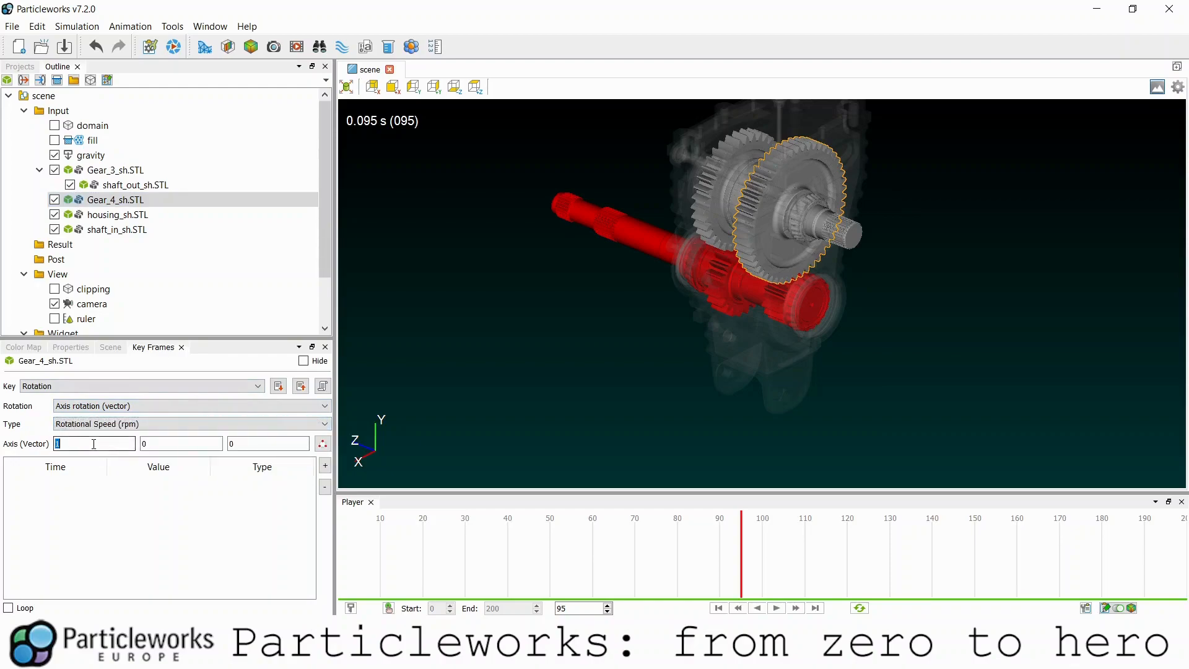
key(Tab)
text(1)
- Add a Gear_4 keyframe at 0 s with a speed of -516 rpm
click(325, 466)
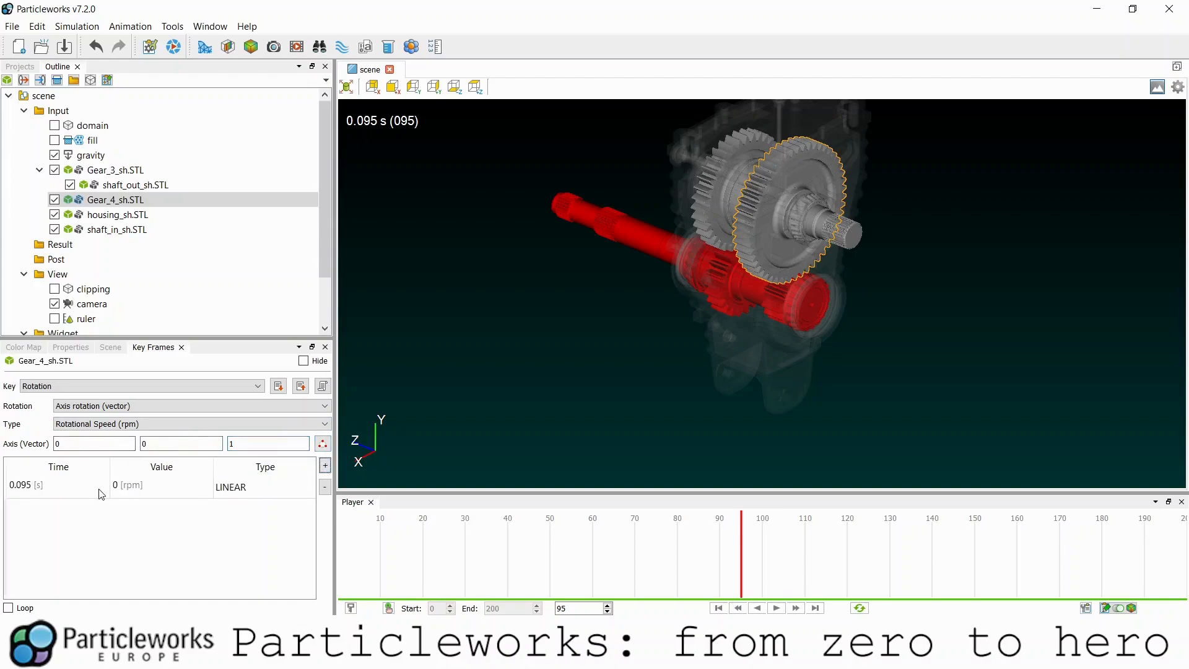
double_click(96, 487)
key(Tab)
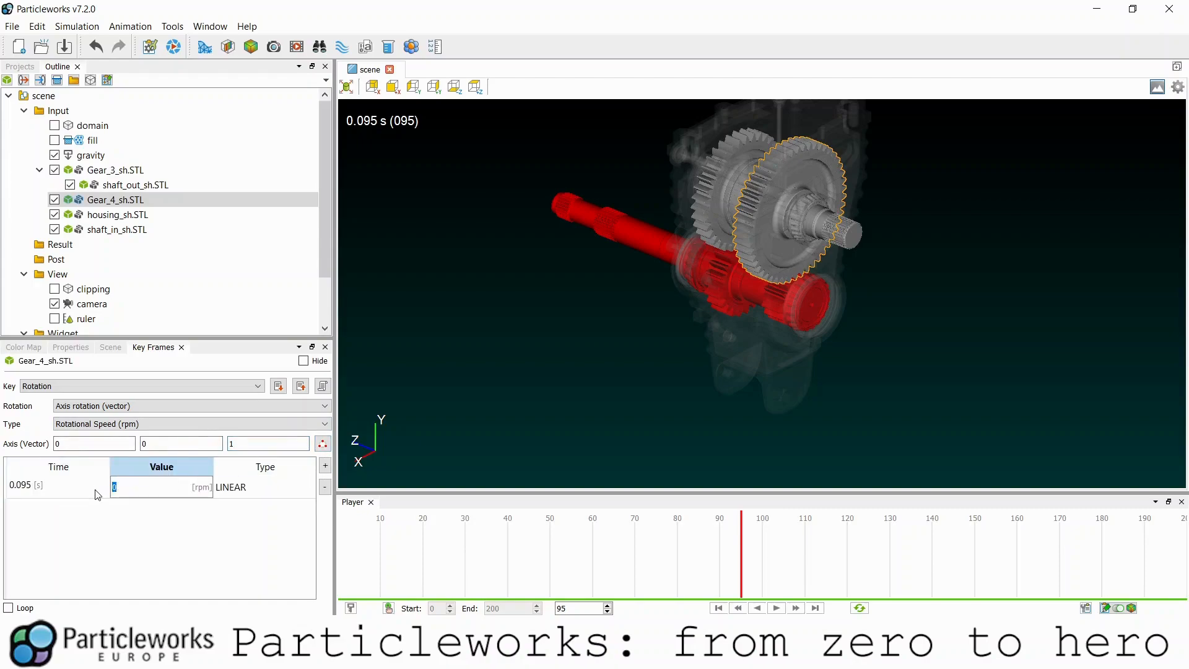
double_click(96, 487)
text(0)
key(Return)
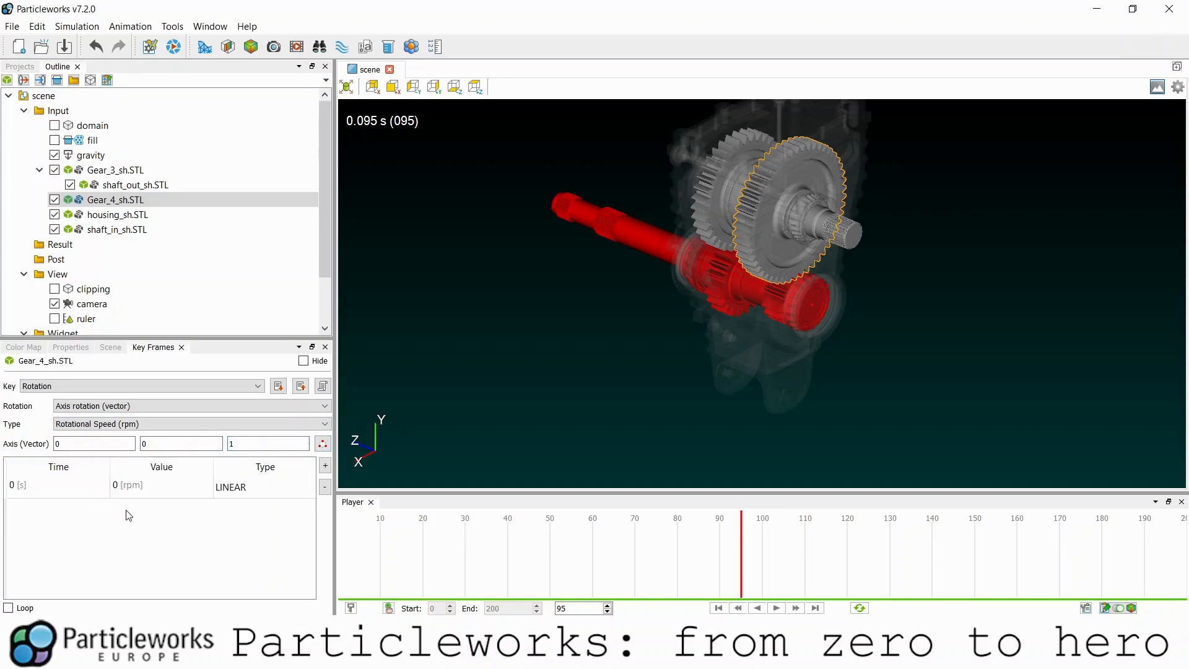
double_click(140, 487)
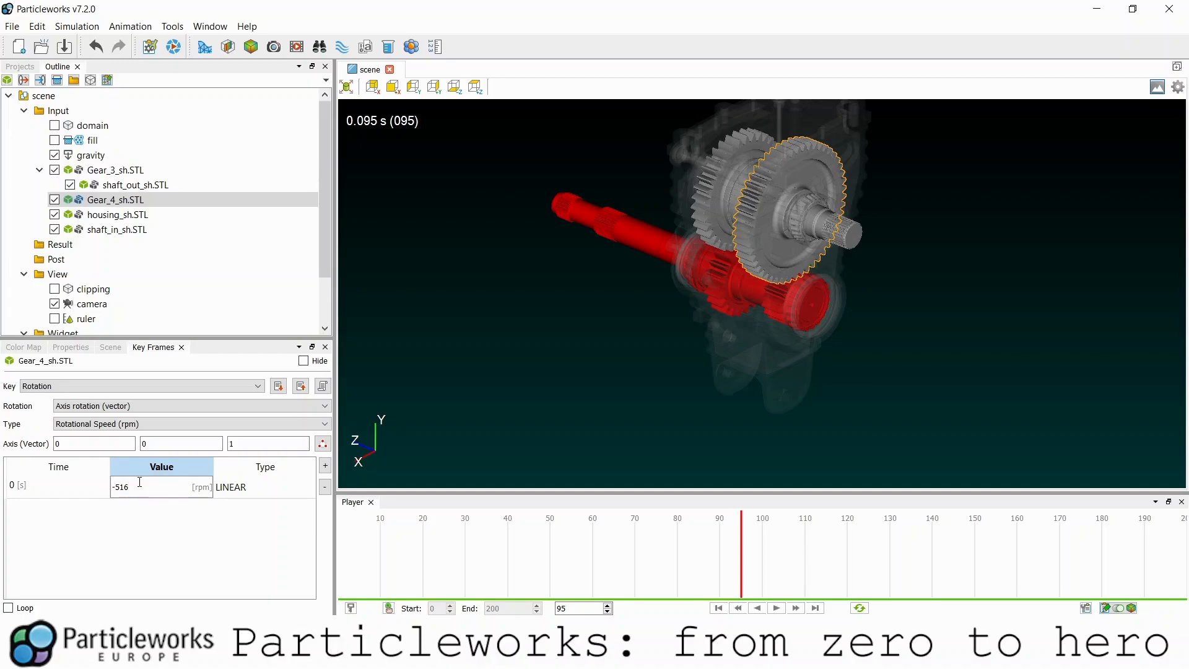
key(Return)
- Auto-set Gear_4's rotation centre to 0, 160, 0.974999
click(71, 348)
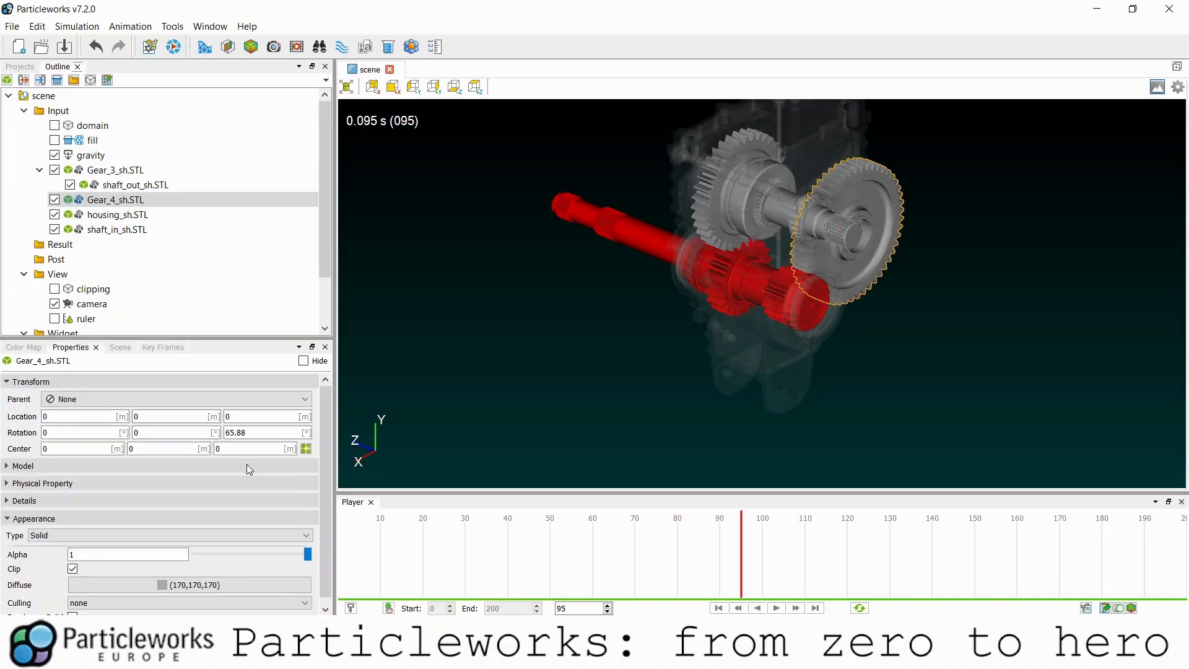
click(306, 448)
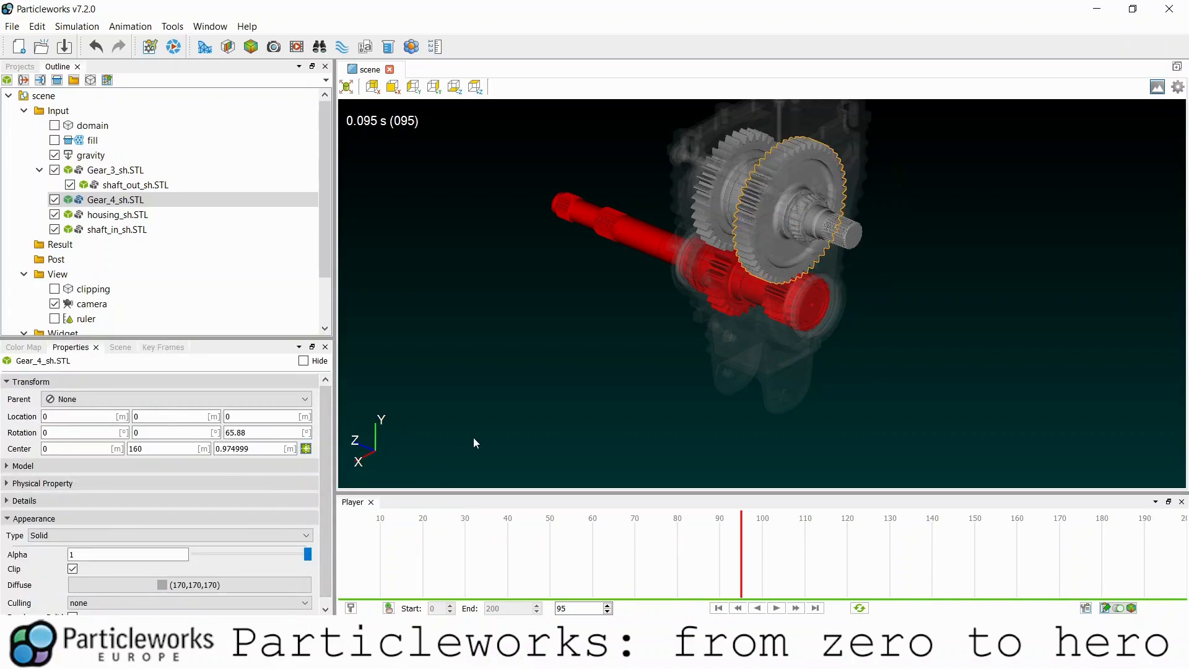
click(613, 224)
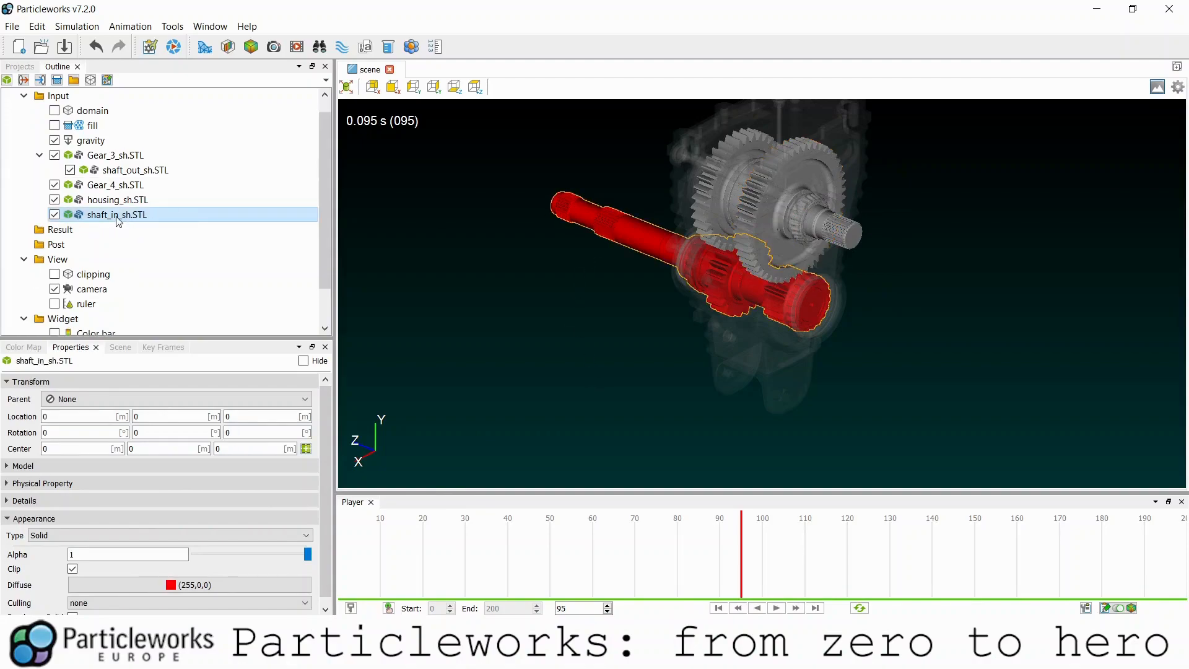
- Give shaft_in_sh.STL a Rotation keyframe channel as Rotational Speed (rpm) about axis 0, 0, 1
click(153, 347)
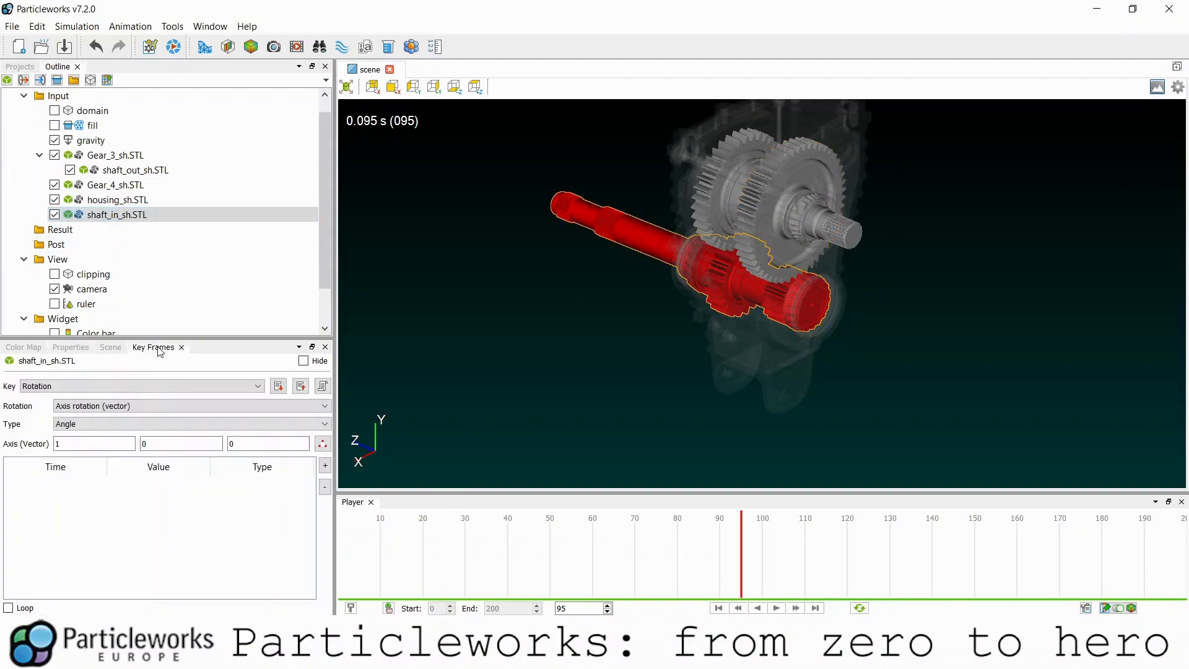
click(121, 386)
click(96, 399)
click(88, 425)
click(88, 447)
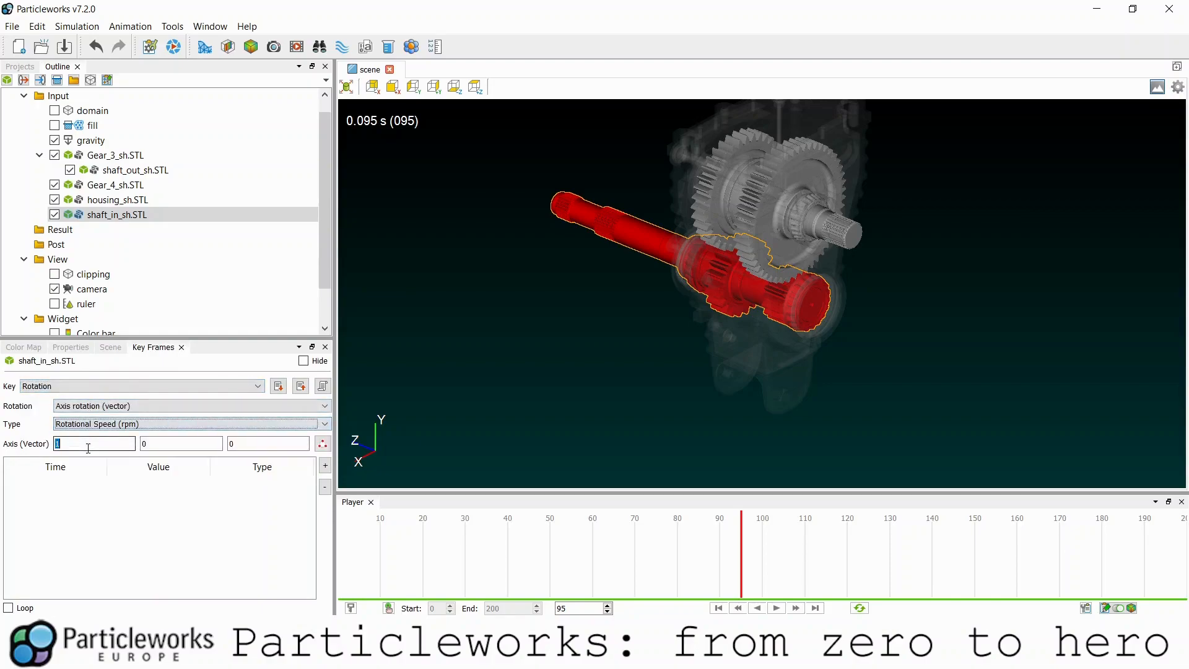
text(0)
key(Tab)
key(Tab)
text(1)
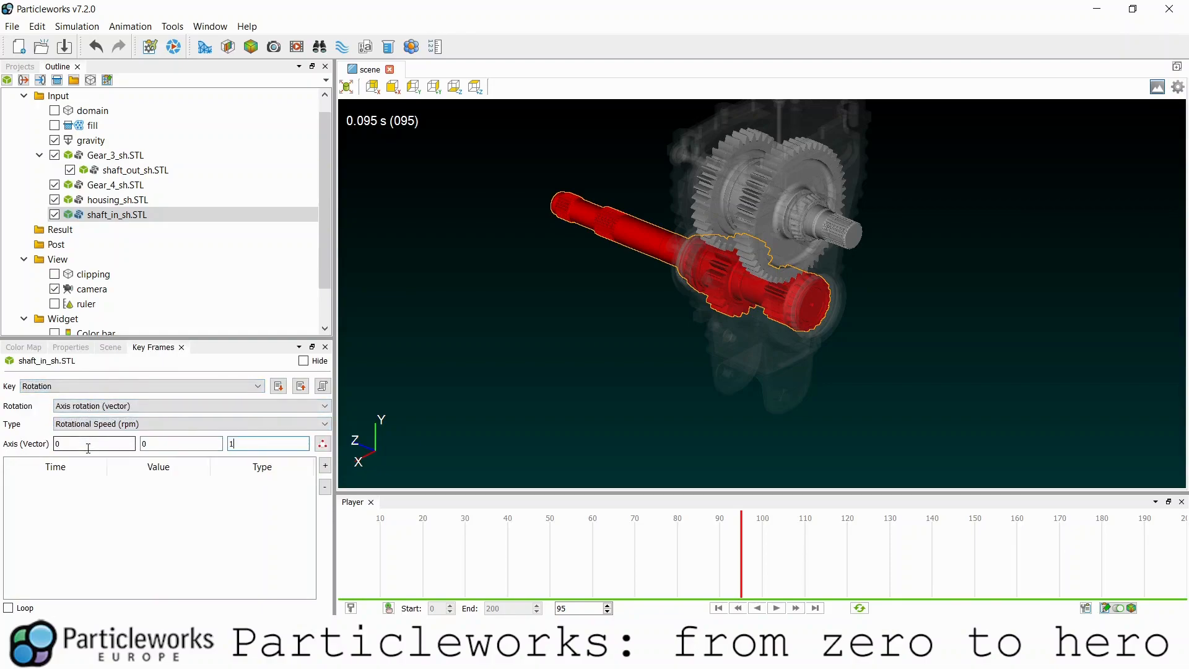
- Add a shaft_in keyframe at 0 s with a speed of 1520 rpm
click(325, 465)
double_click(136, 487)
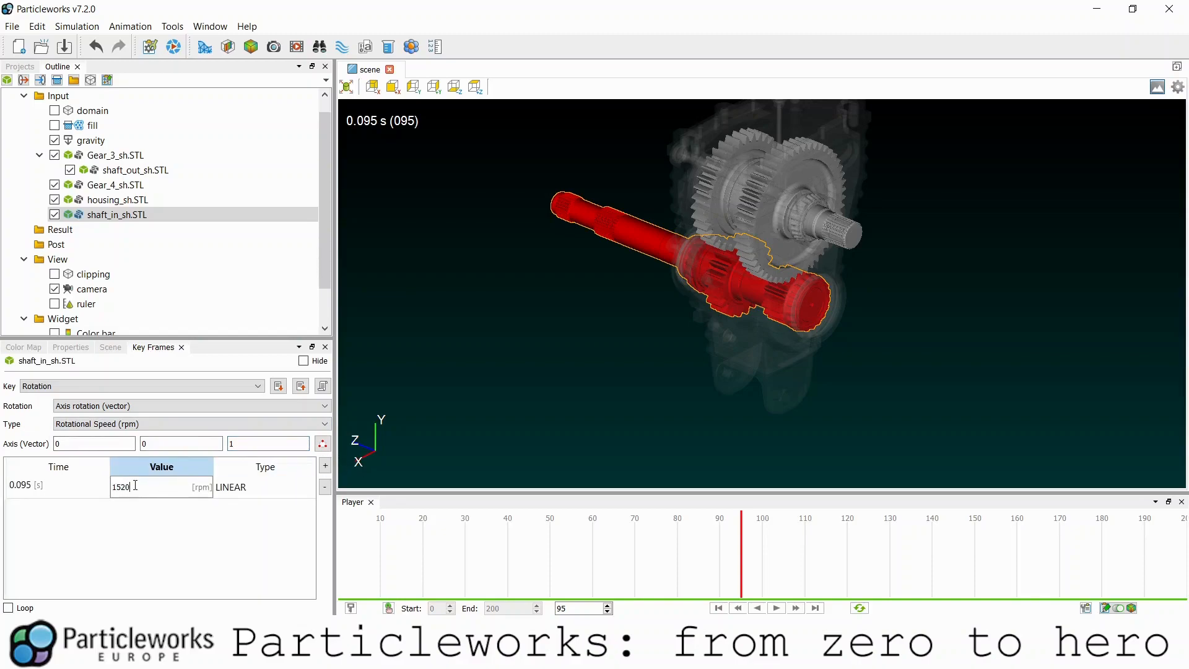
key(Return)
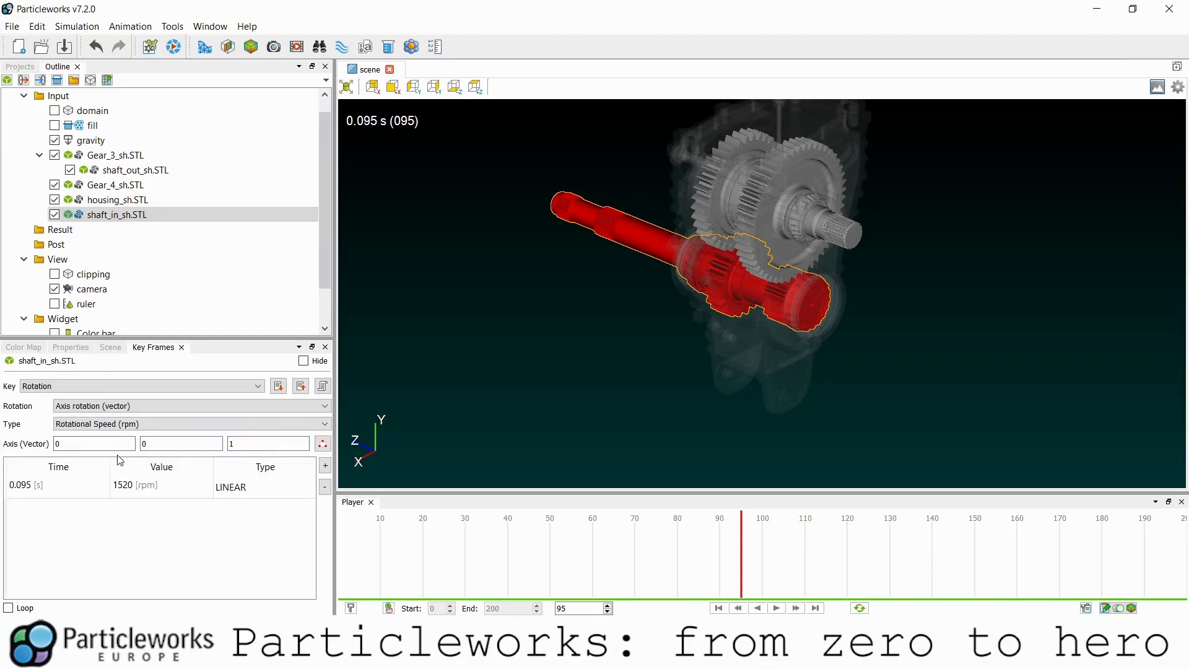
double_click(57, 486)
text(0)
key(Return)
- Play and stop the preview to watch all the gears turning
click(776, 608)
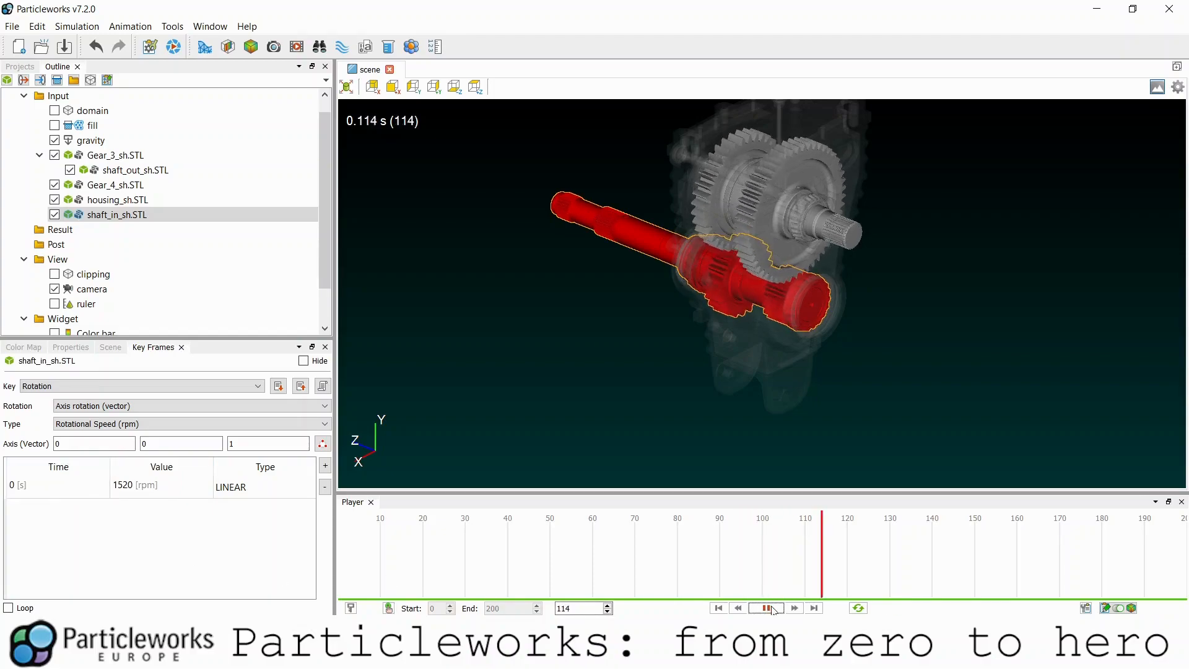
click(776, 608)
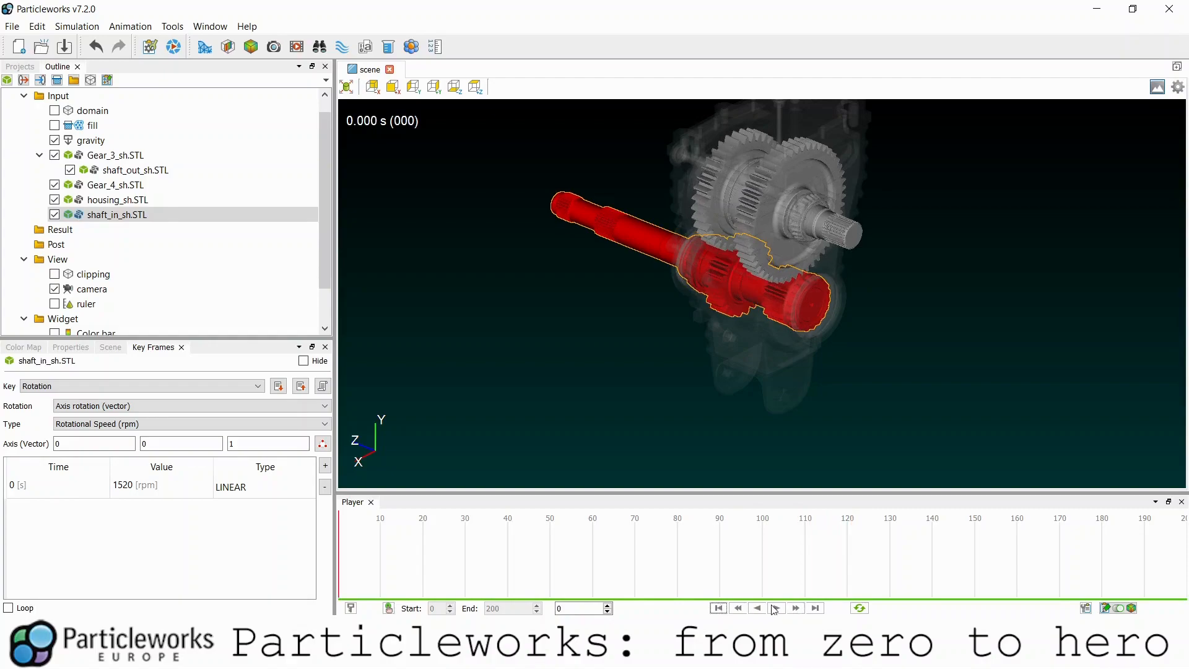
click(771, 609)
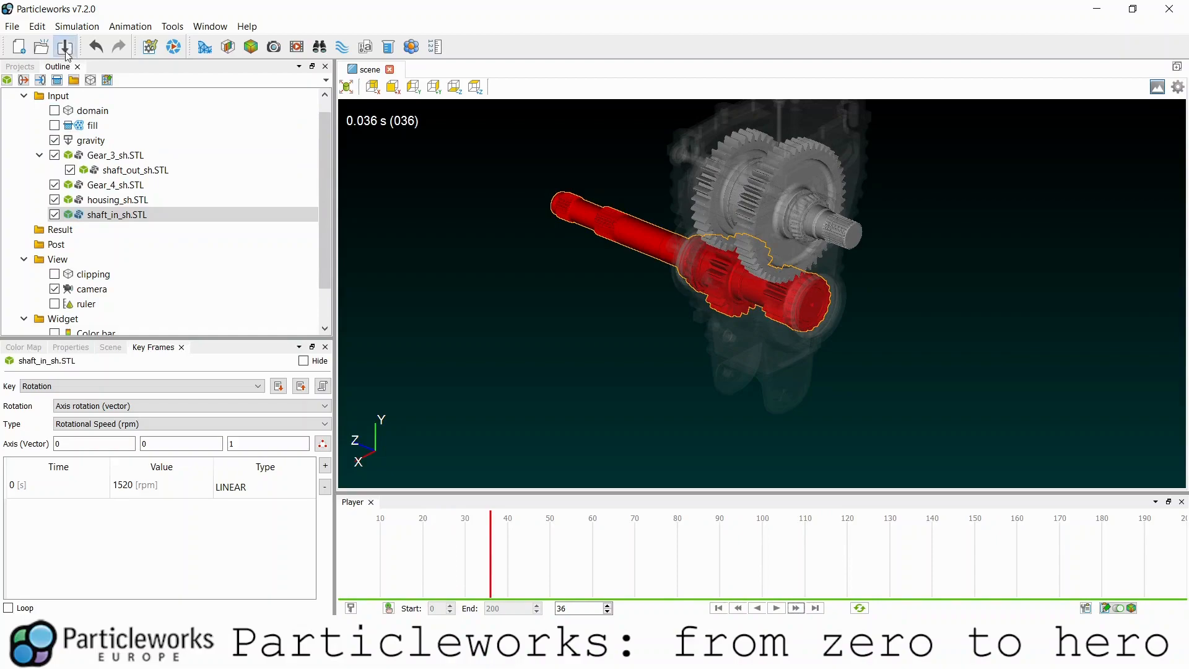
- Set the run settings' length unit to millimetres, then close the dialog
click(150, 47)
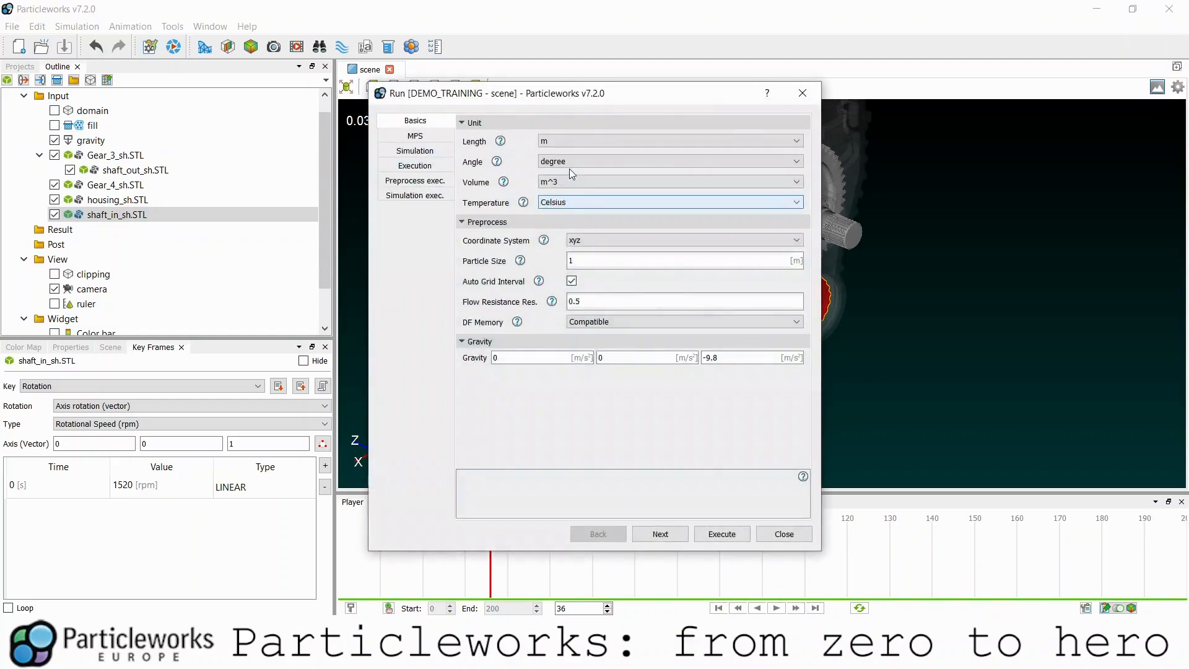
click(570, 142)
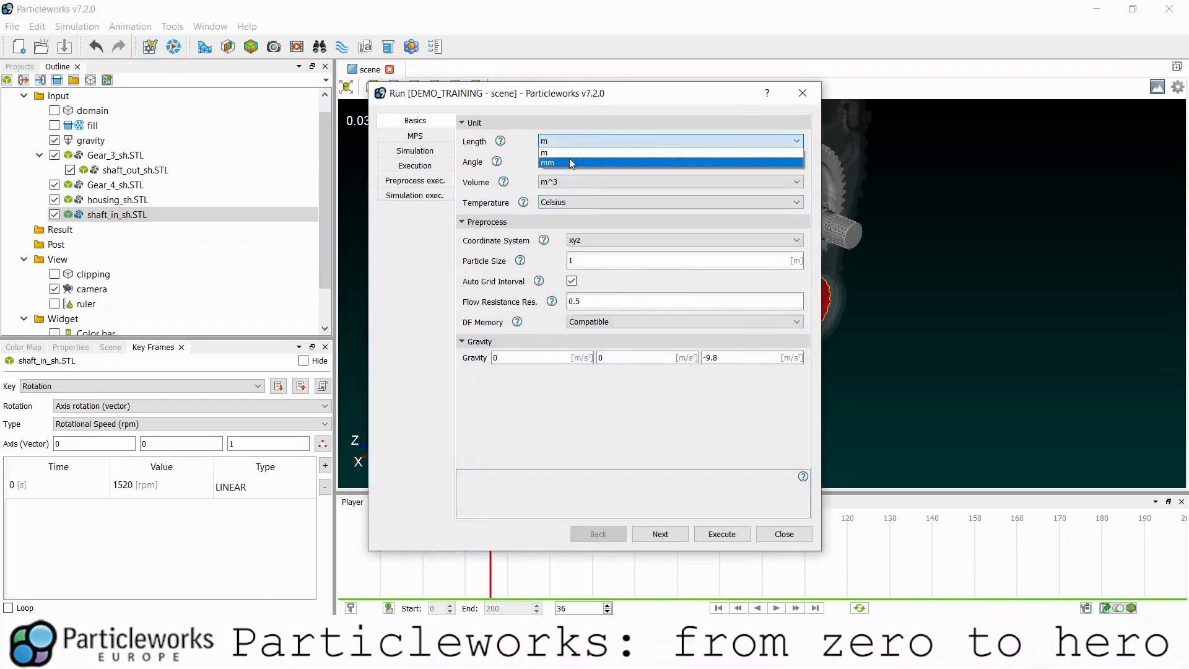
click(570, 163)
click(802, 93)
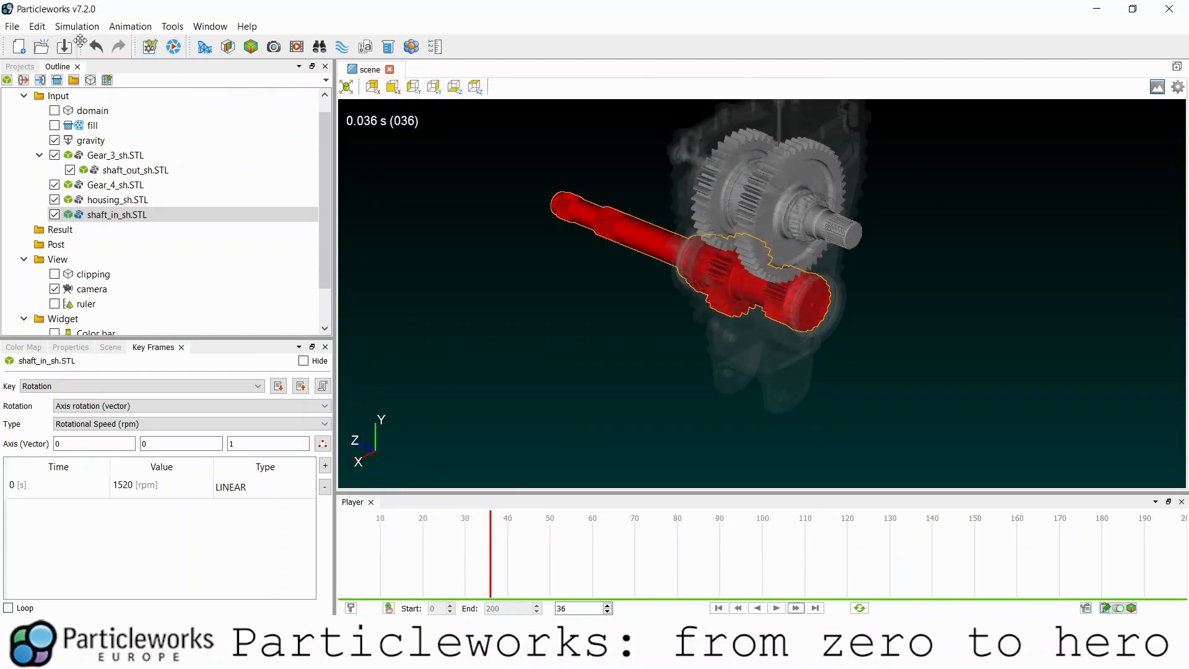
- Keep millimetres and set the volume unit to litres, with gravity at 0, -9.8, 0 m/s²
click(149, 50)
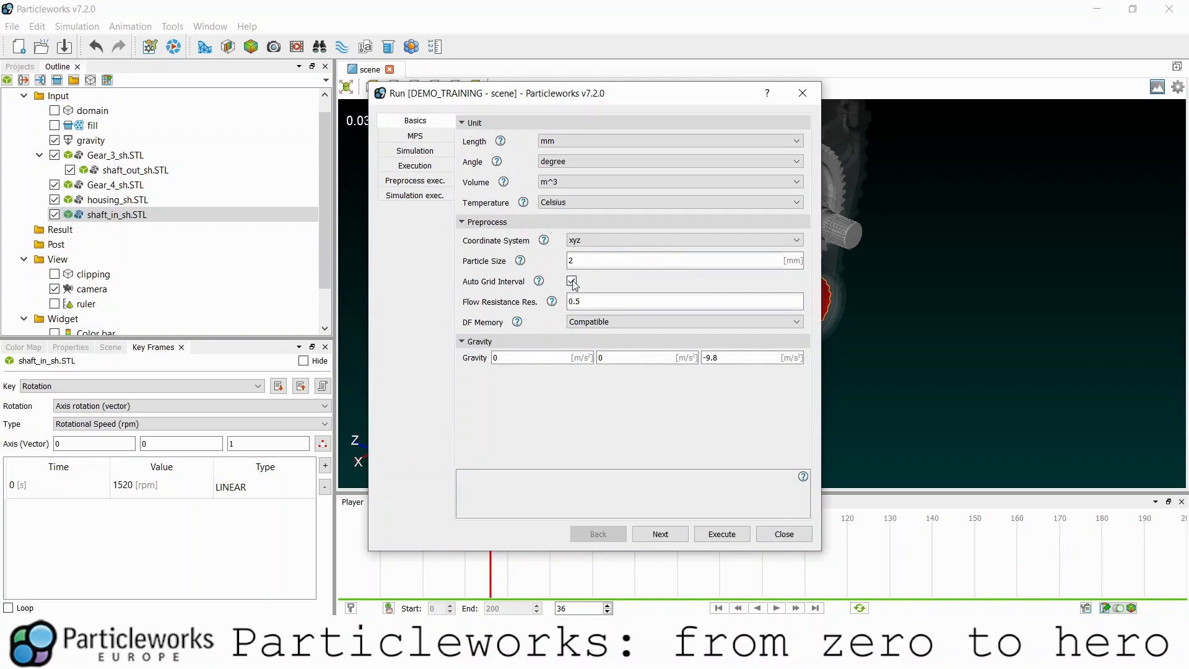
click(560, 141)
click(560, 141)
click(557, 182)
click(561, 203)
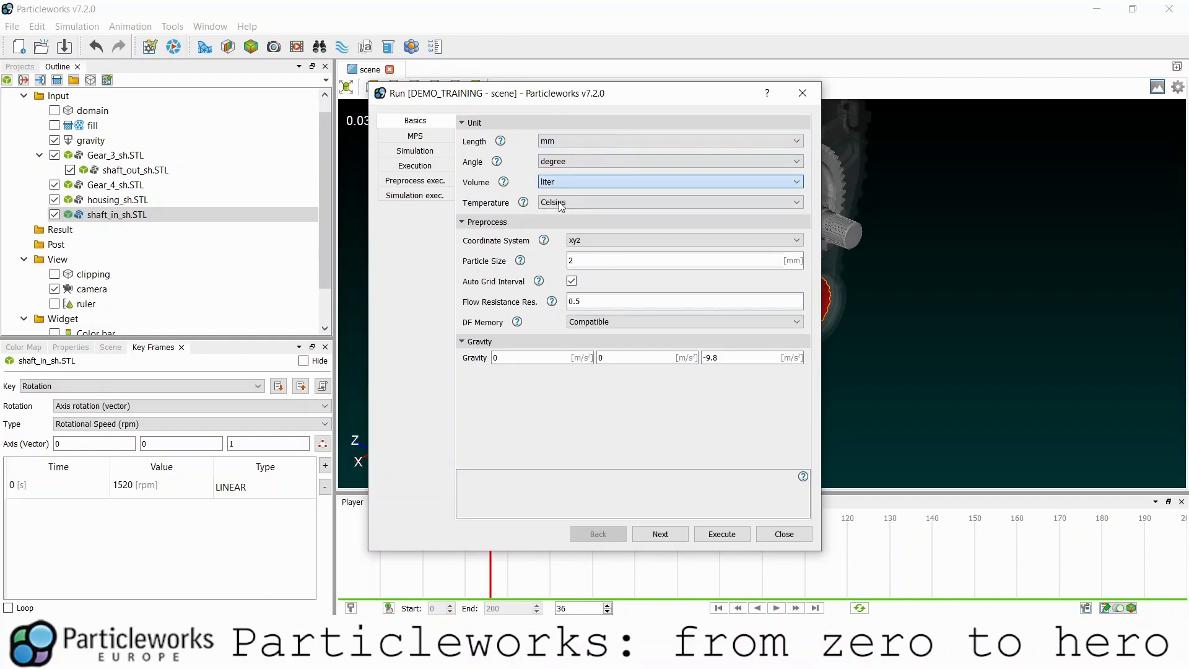
click(663, 353)
text(-9.8)
key(Tab)
text(0)
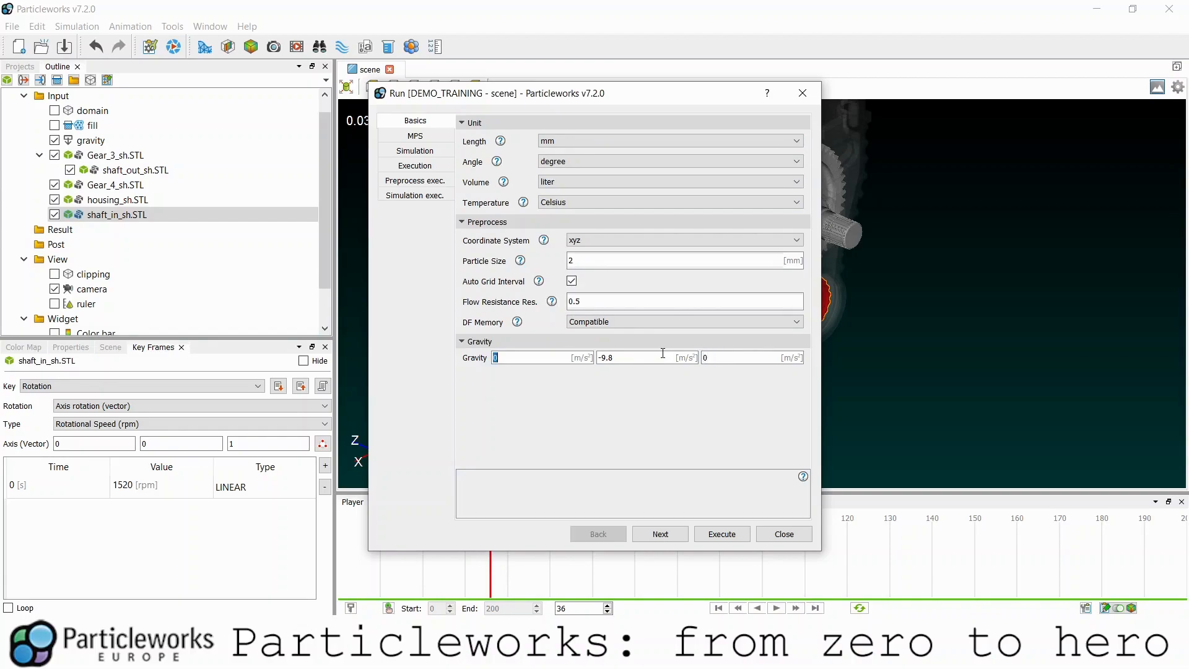
drag(593, 100, 630, 98)
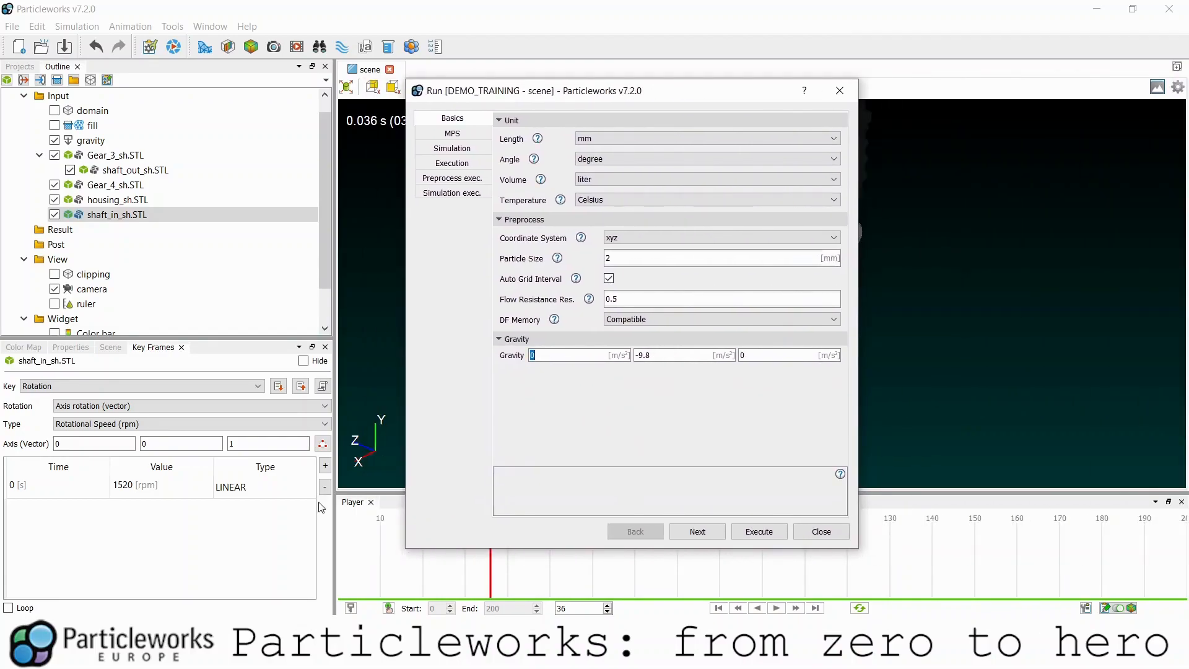
- Set the MPS pressure type to Explicit with a speed of sound of 80
click(712, 534)
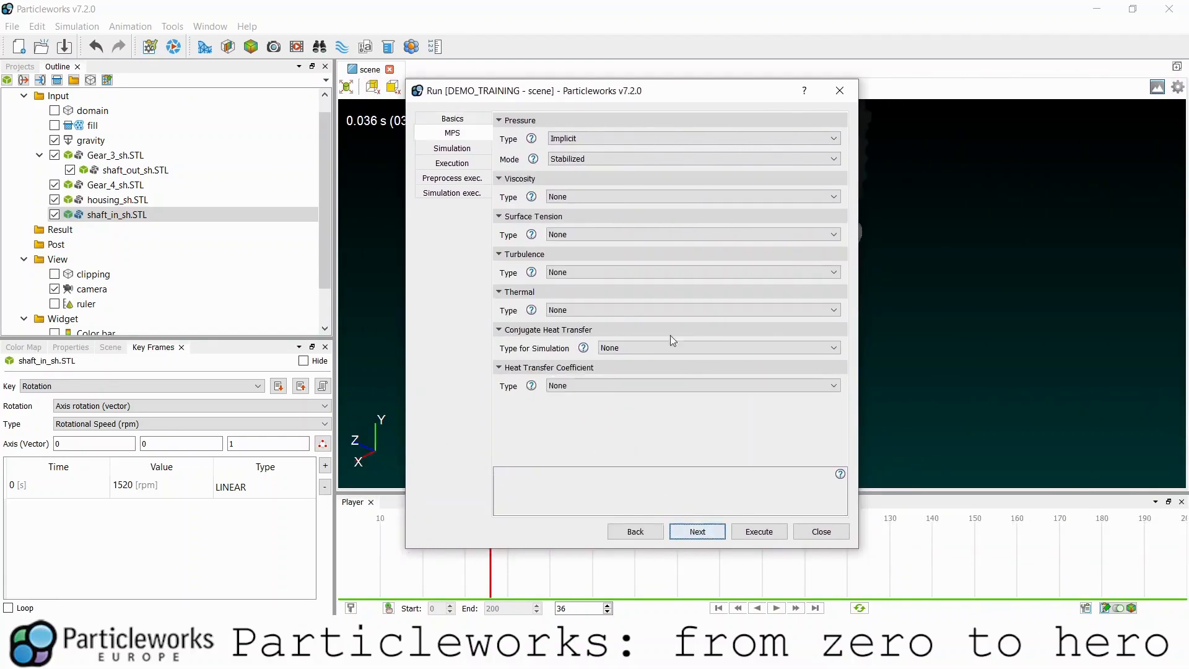
click(620, 138)
click(594, 158)
double_click(598, 181)
text(80)
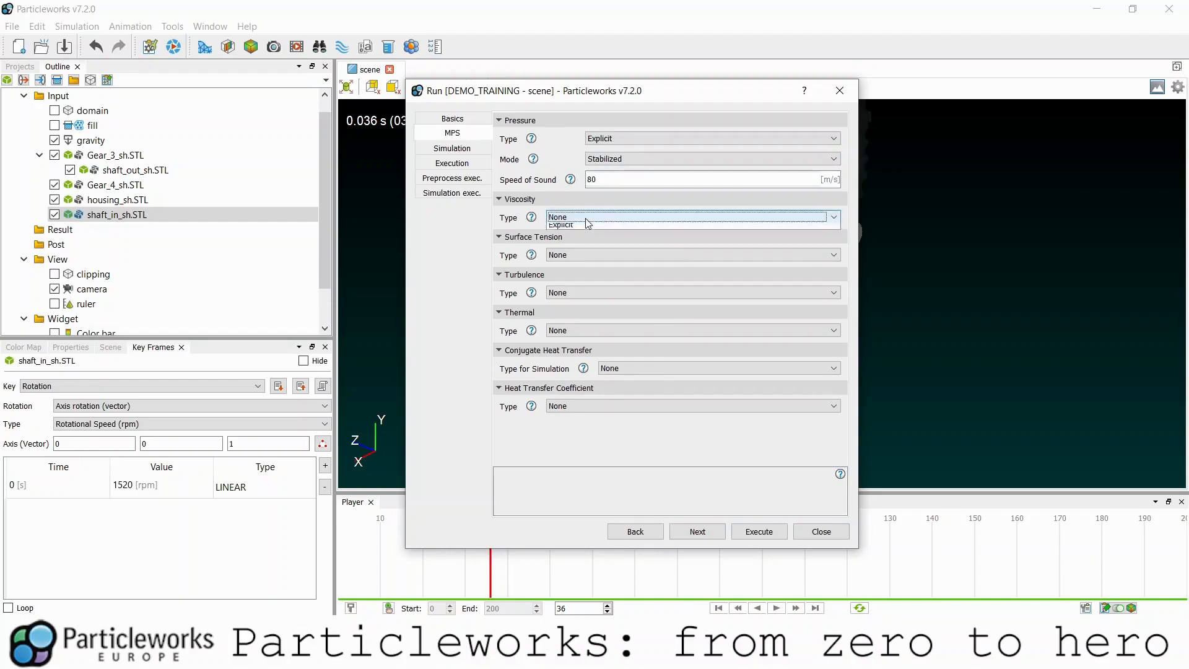
- Use Explicit viscosity and CSF surface tension targeting the Oil fluid
click(586, 218)
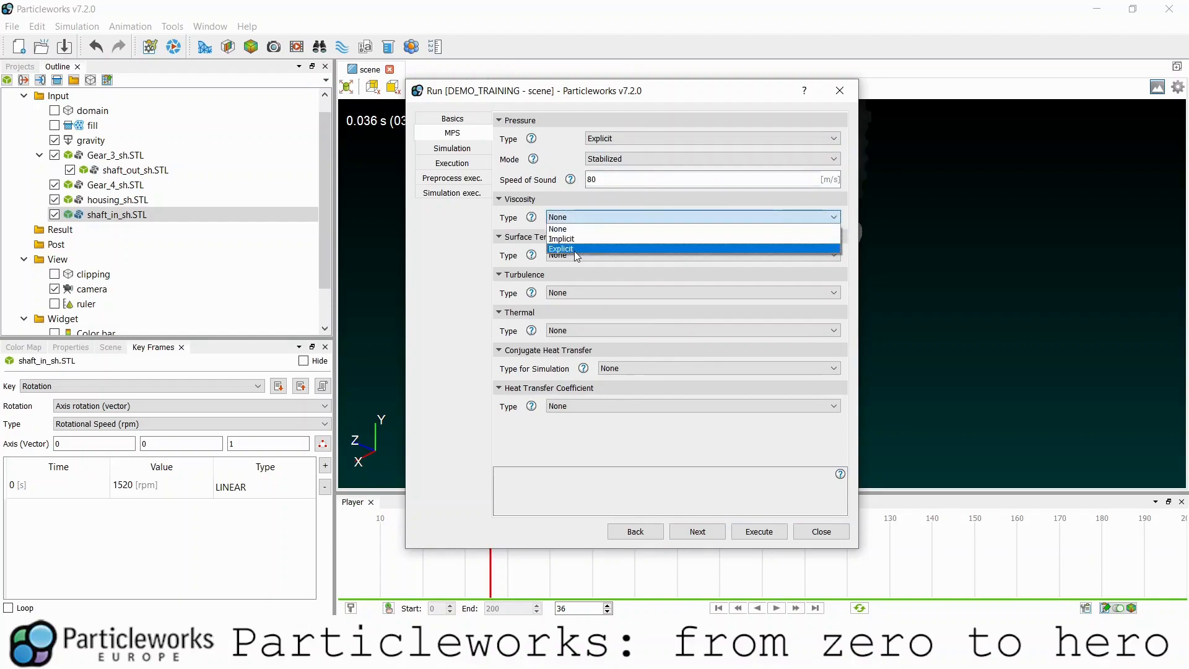
click(576, 249)
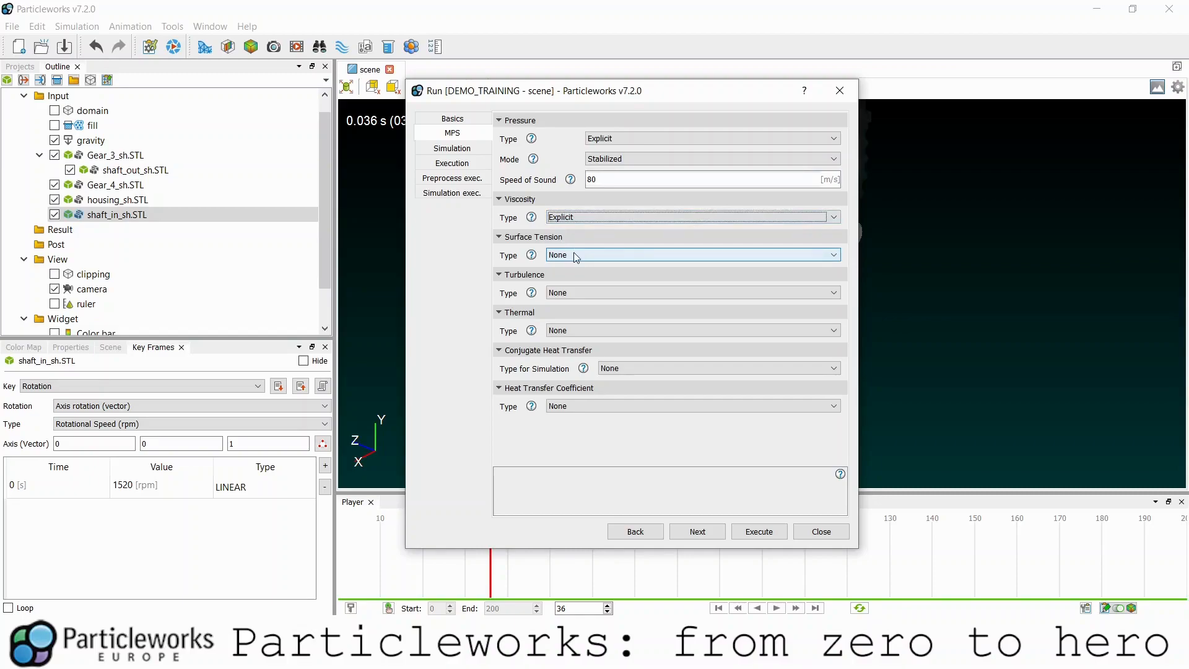
click(576, 255)
click(573, 291)
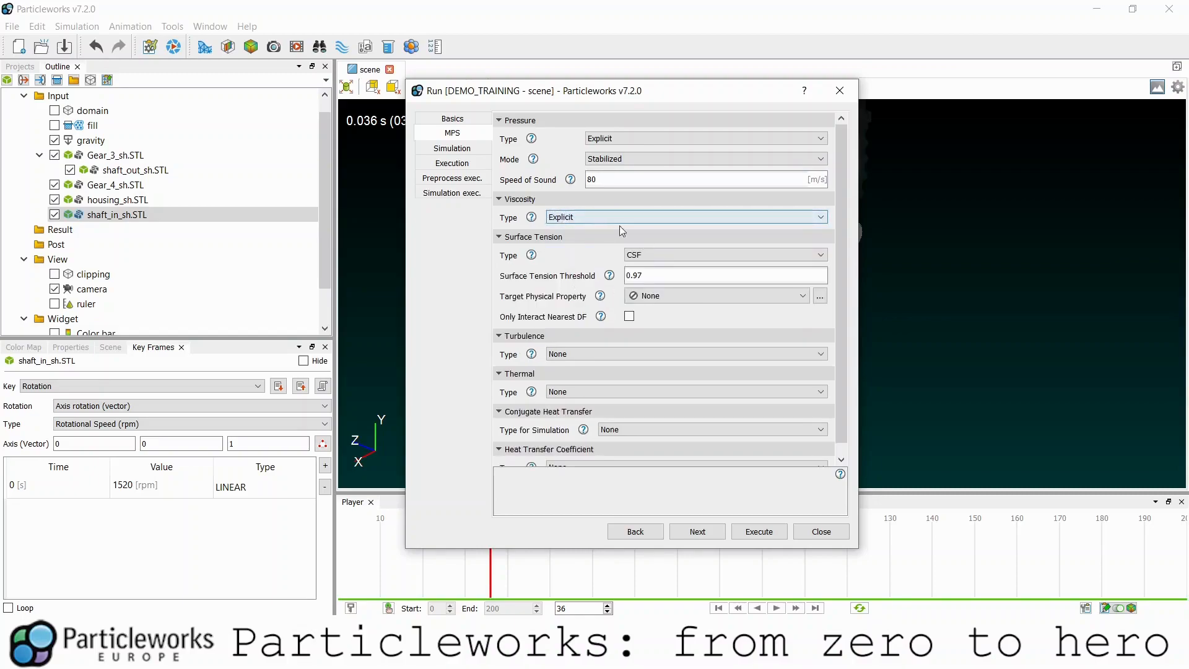
click(712, 296)
click(641, 316)
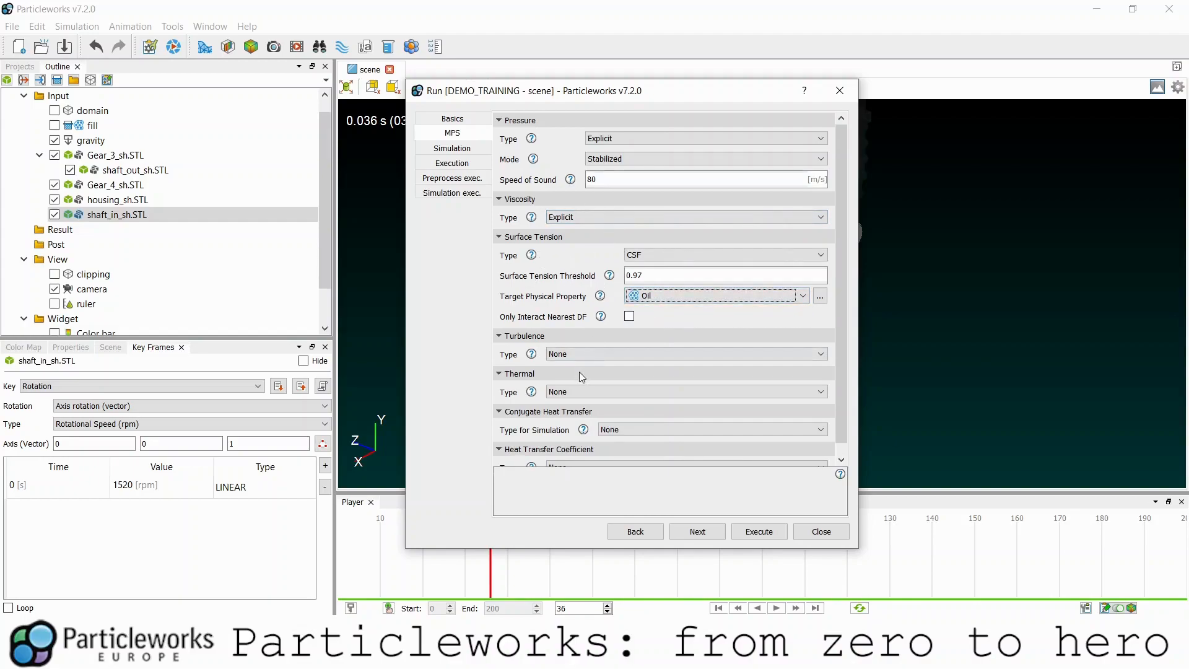
- Set the heat transfer coefficient type to HTC
scroll(578, 372, down, 1)
click(608, 457)
click(591, 480)
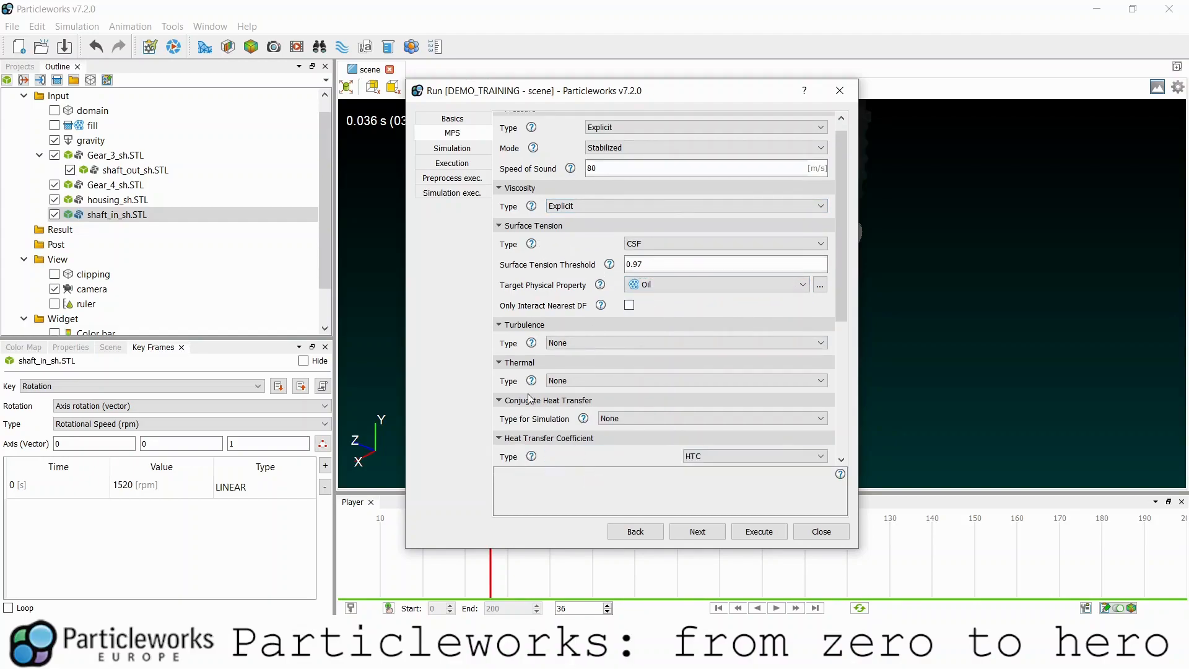
scroll(662, 384, down, 5)
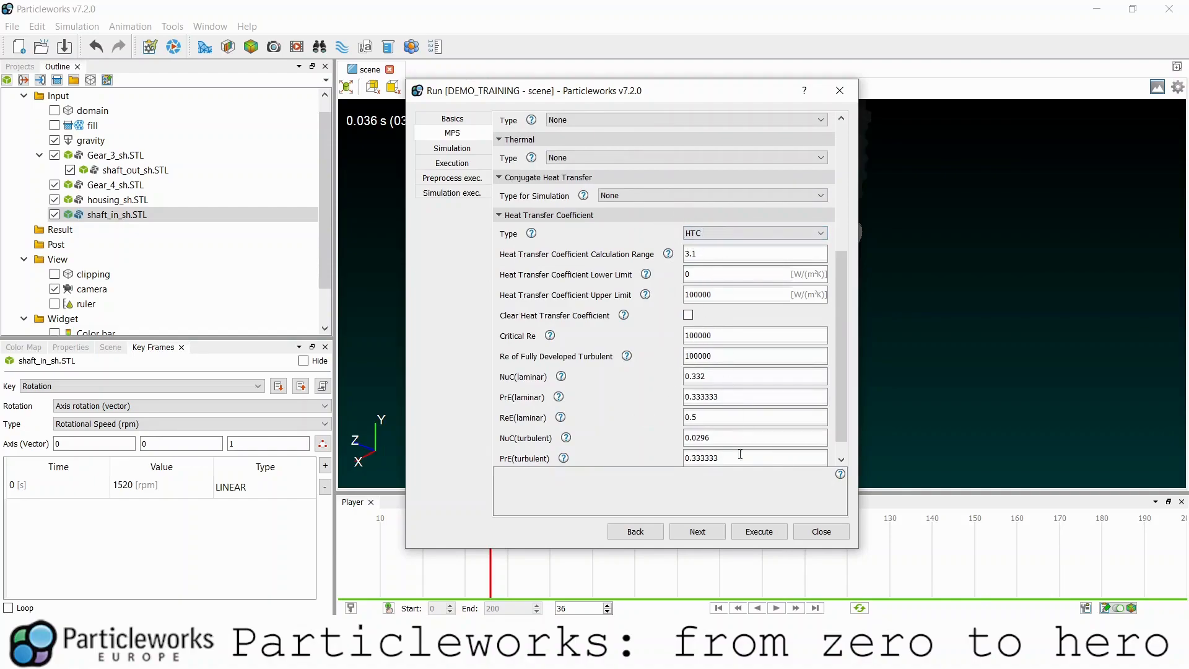
click(715, 535)
- Enter an initial time step of 2e-05 and a file output interval of 0.01 s
double_click(608, 162)
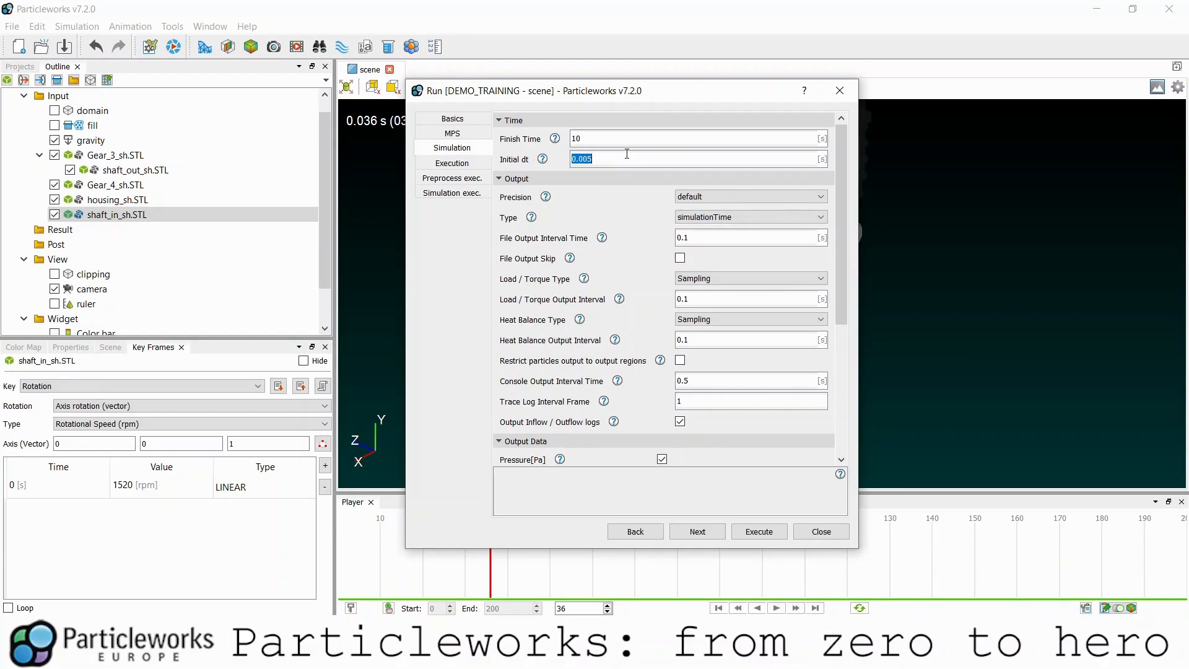
text(2e-5)
key(shift+Tab)
key(Tab)
click(689, 245)
text(0.)
- Set load/torque output to TimeAveraged every 0.01 and move on to Execution settings
double_click(682, 298)
text(0)
double_click(728, 235)
click(706, 280)
click(706, 290)
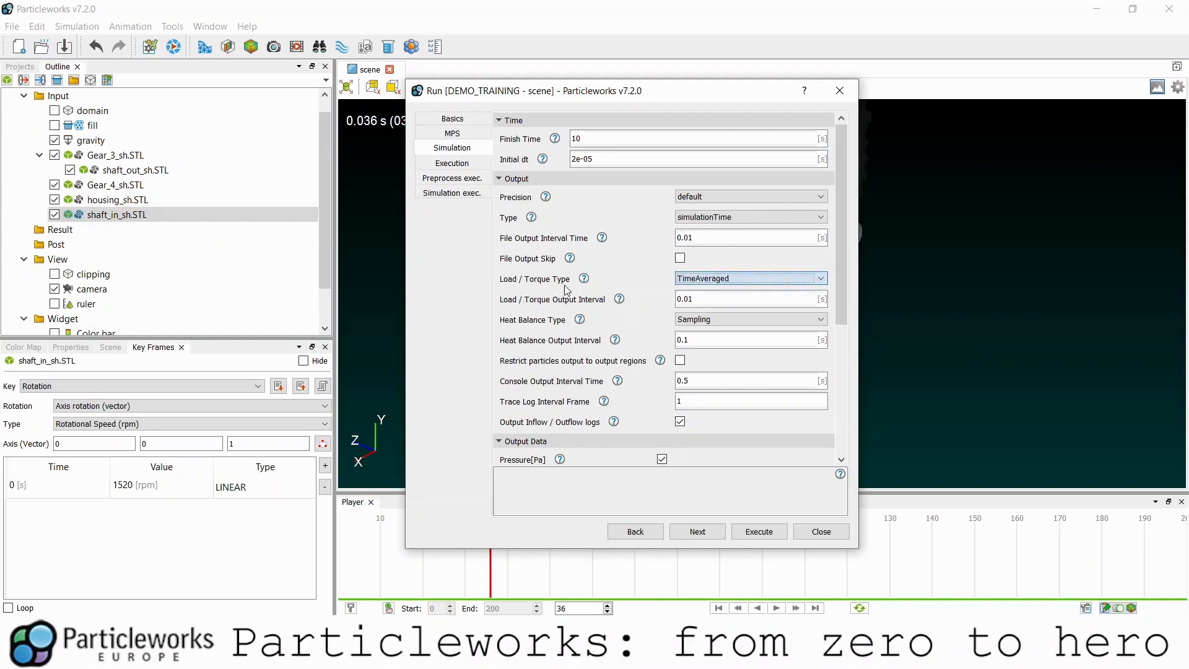
double_click(713, 295)
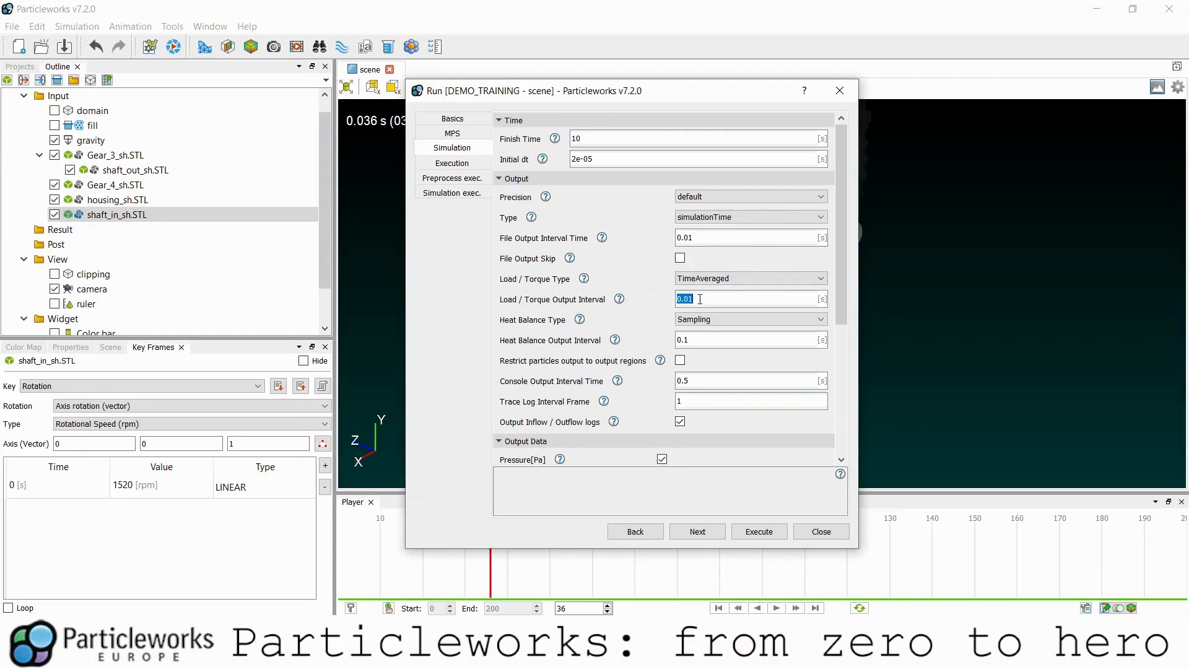
scroll(656, 363, down, 5)
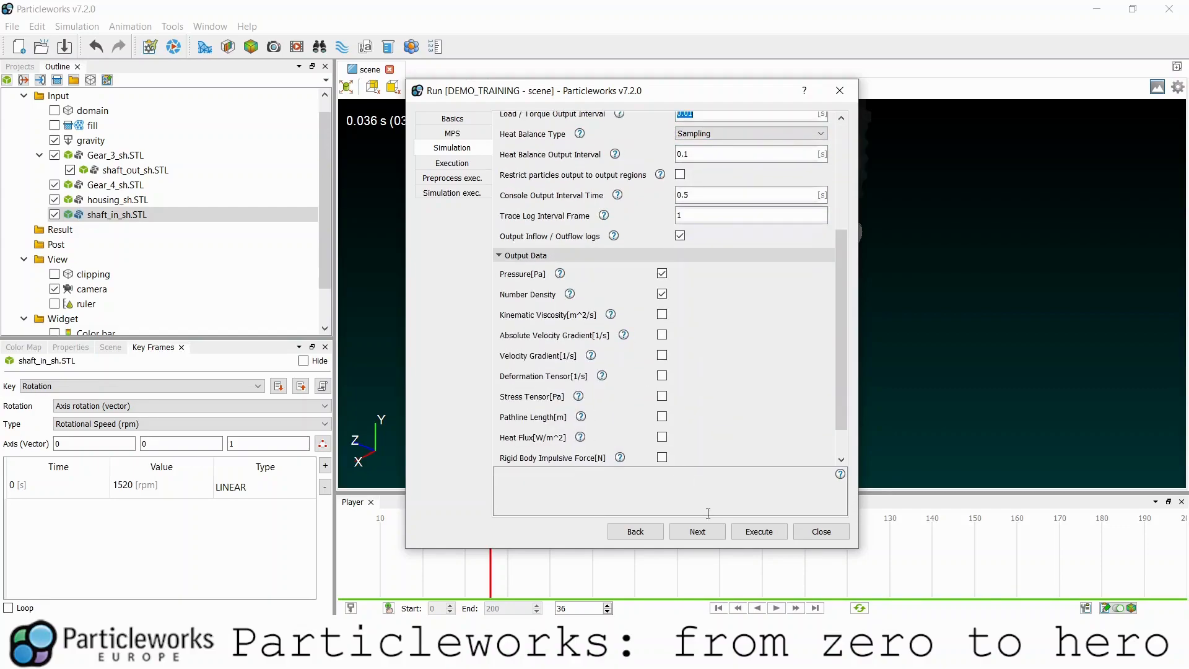
click(703, 532)
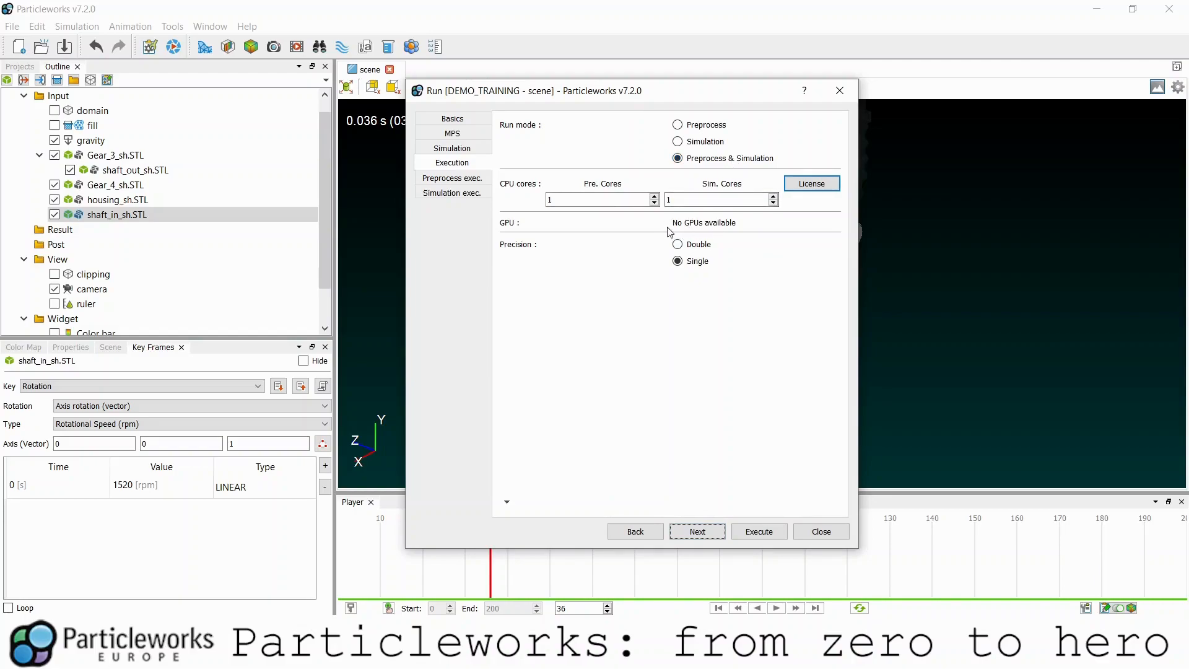
- Select the full preprocess command line on the Preprocess exec. page
click(693, 536)
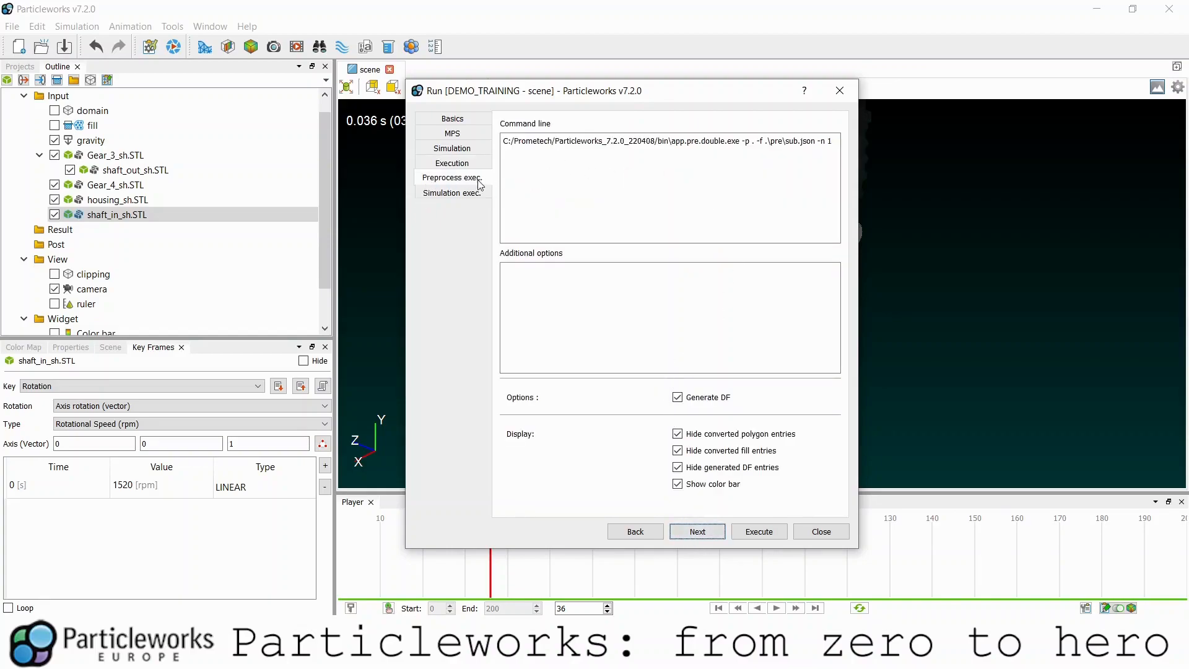
drag(515, 141, 774, 148)
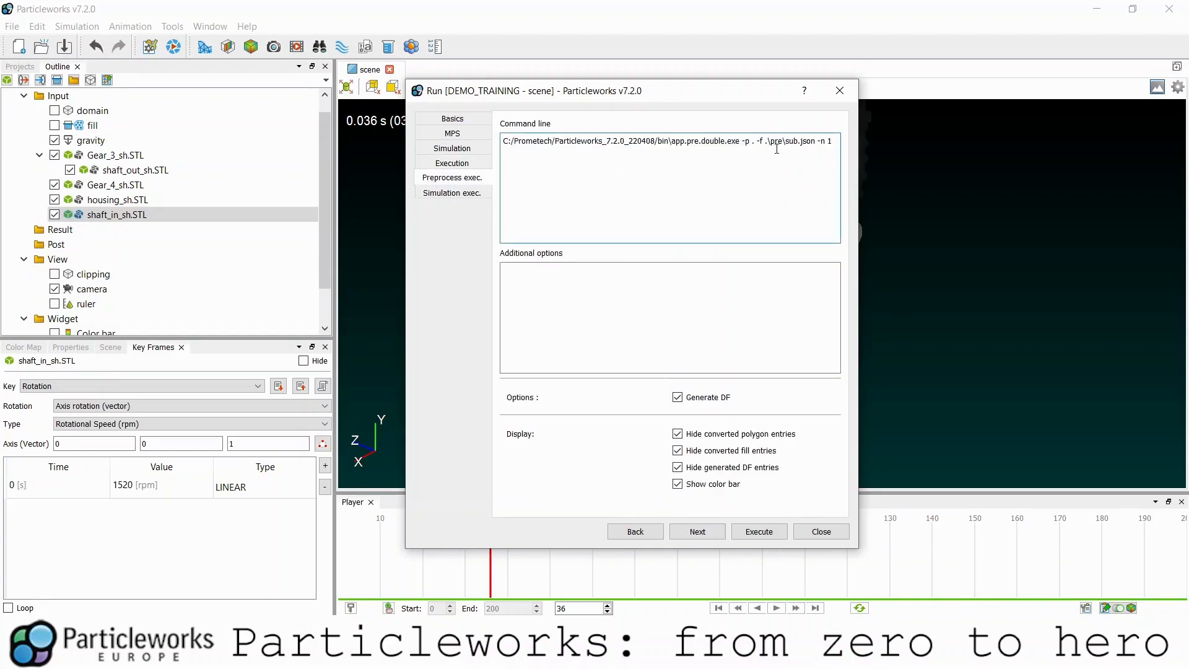
triple_click(775, 148)
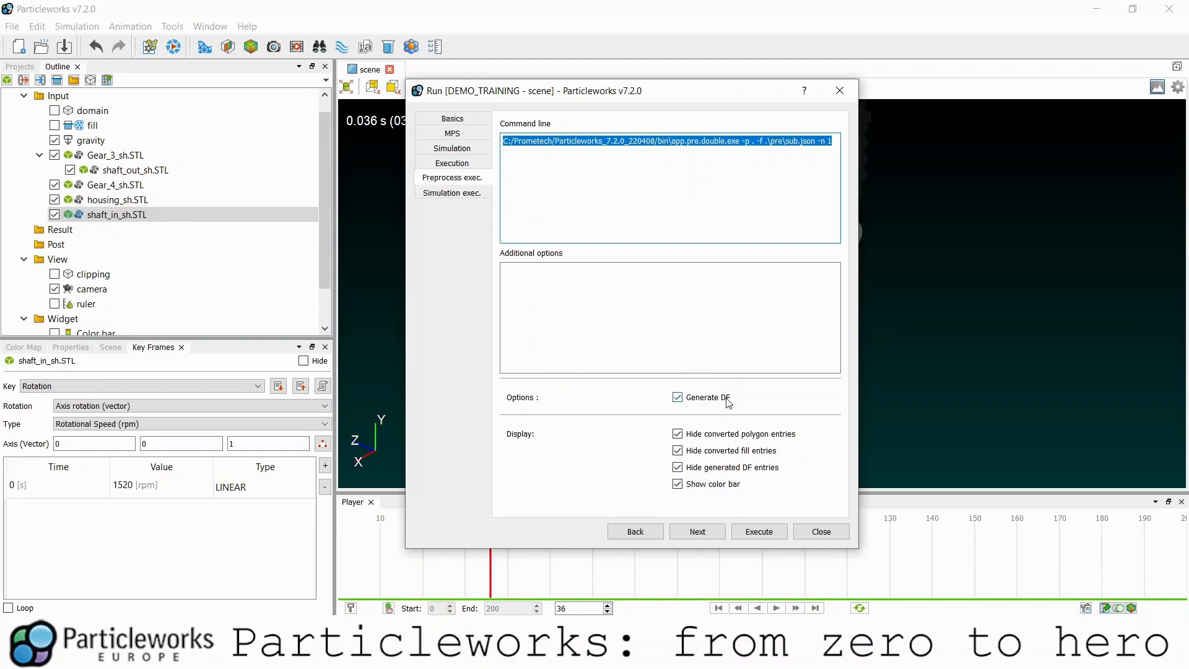
- Page back to Basics and forward to the simulation command line, then close without running
click(638, 531)
click(643, 531)
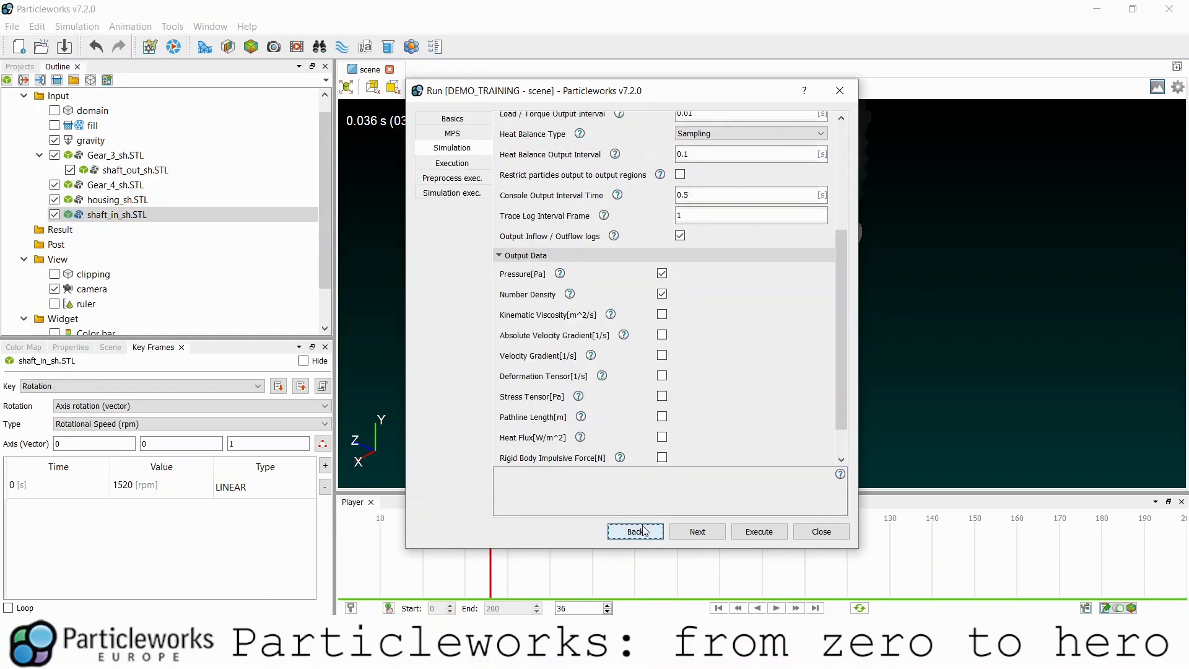
click(643, 531)
click(640, 531)
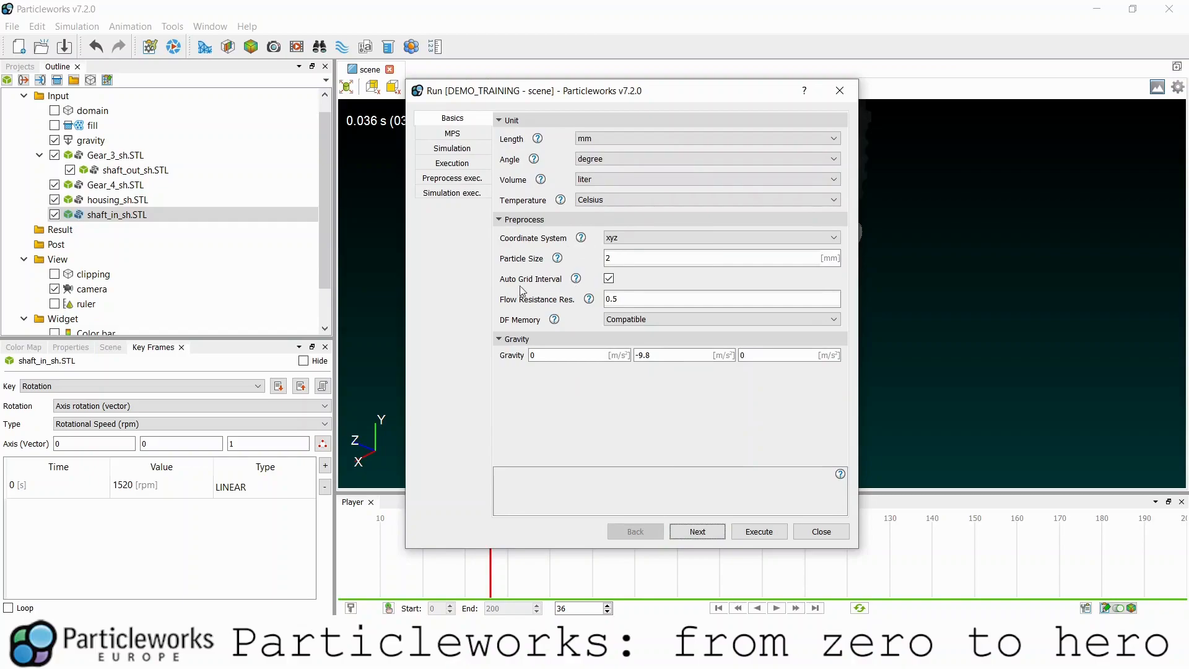
click(677, 537)
click(678, 537)
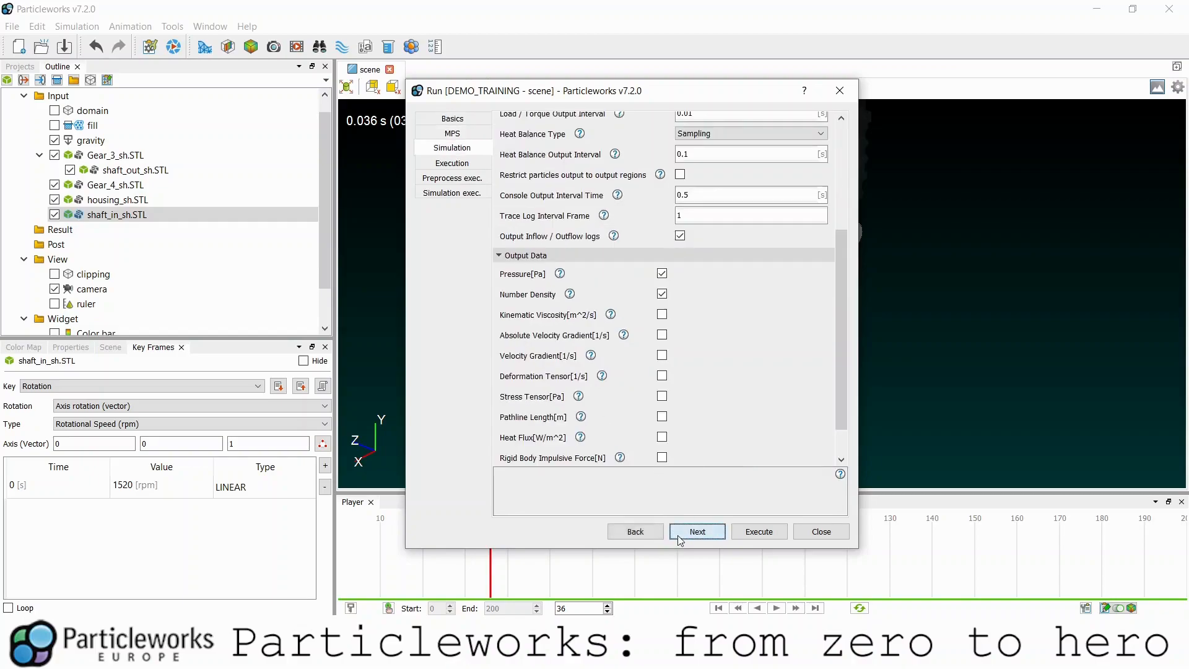
click(679, 537)
click(680, 536)
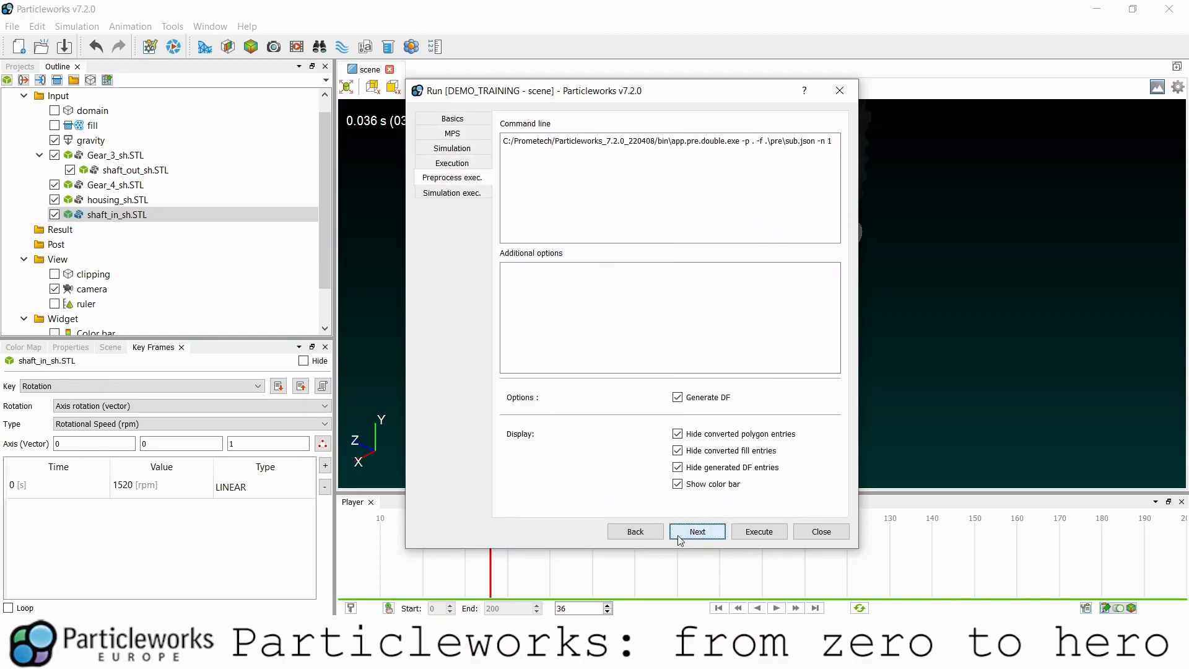
click(678, 537)
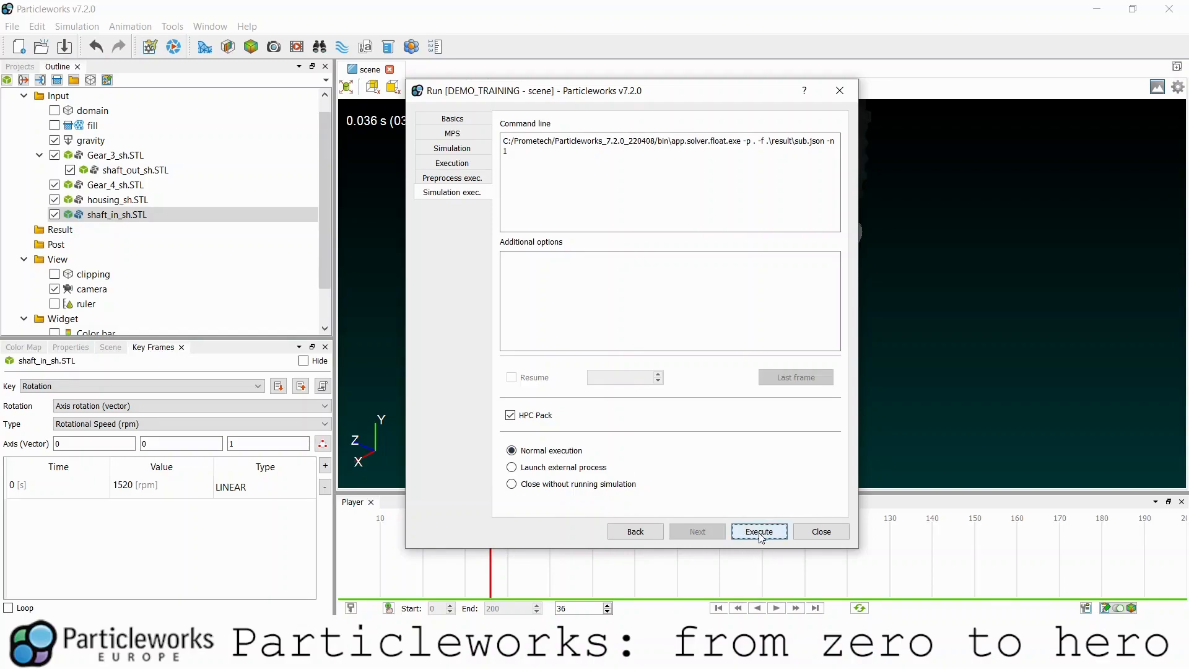
click(824, 535)
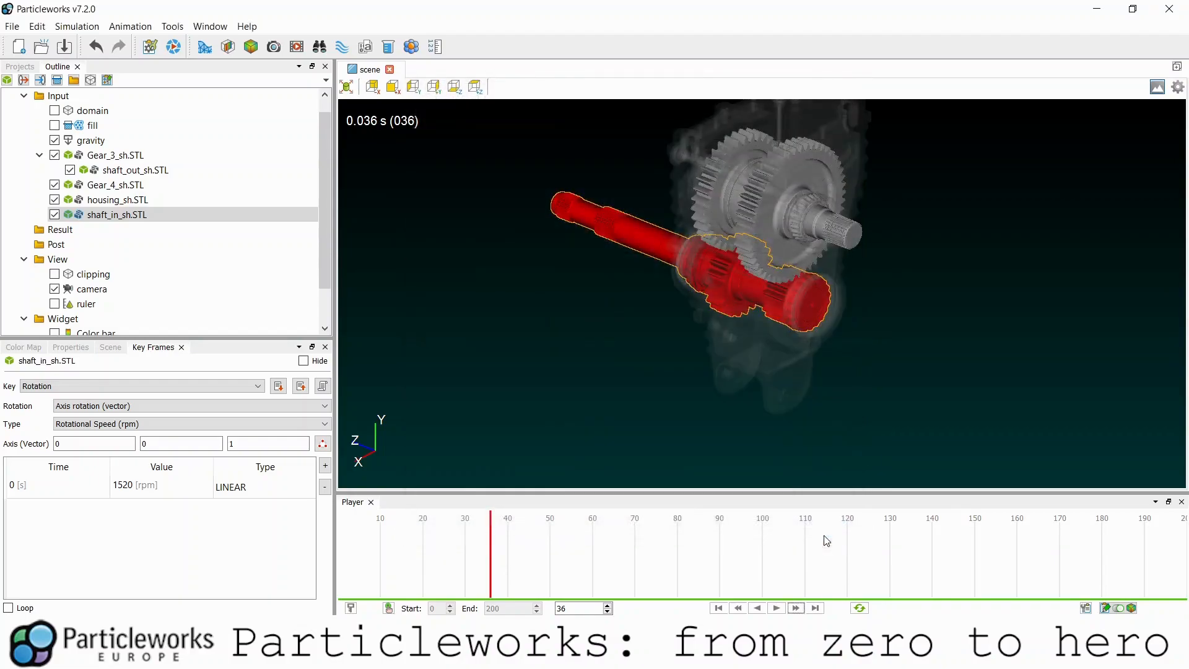
- Turn on the Courant Limiter in the scene's Simulation Options
click(1176, 88)
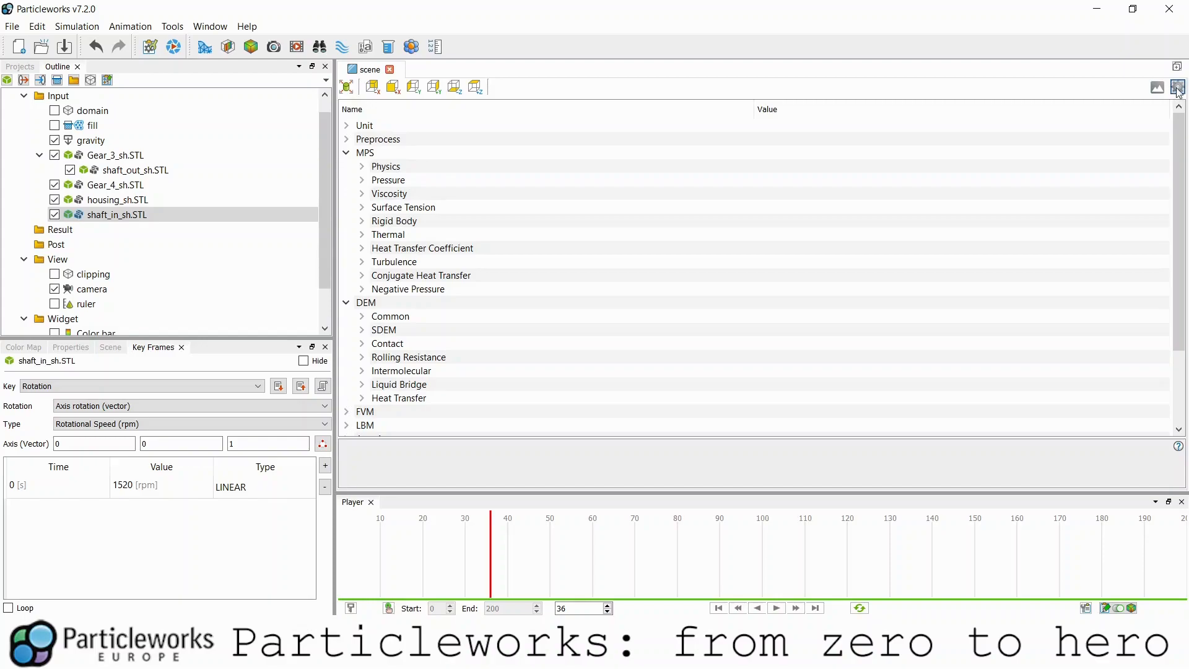
scroll(429, 279, down, 3)
double_click(451, 385)
scroll(731, 365, down, 2)
scroll(731, 365, down, 1)
click(759, 317)
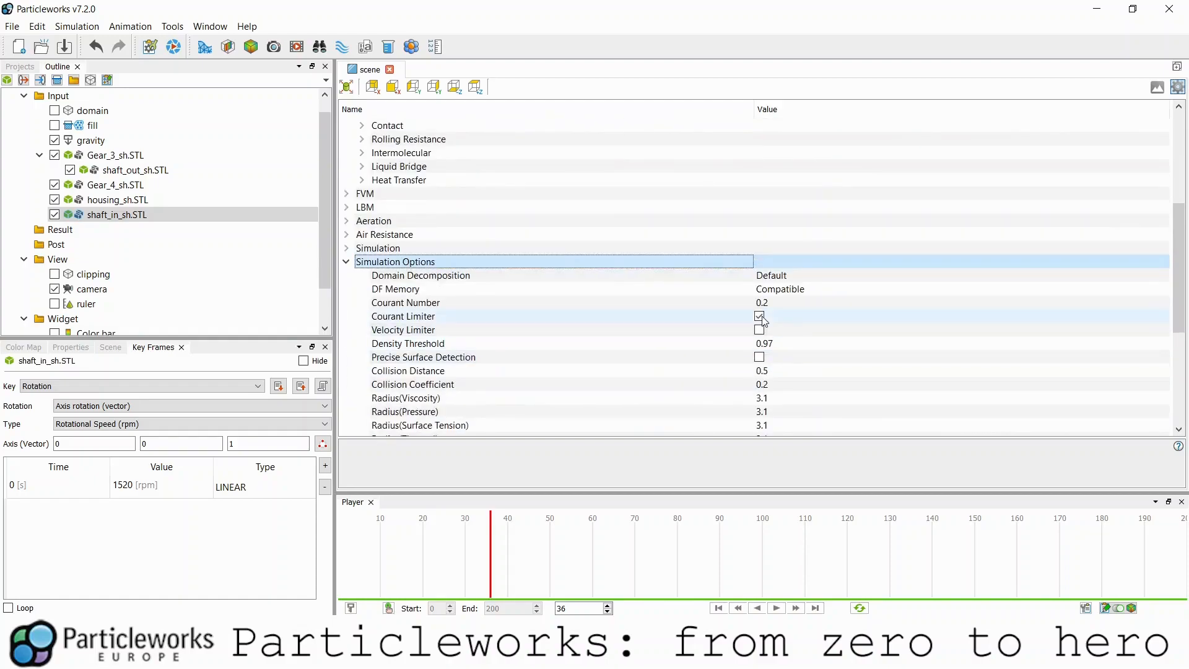
click(761, 303)
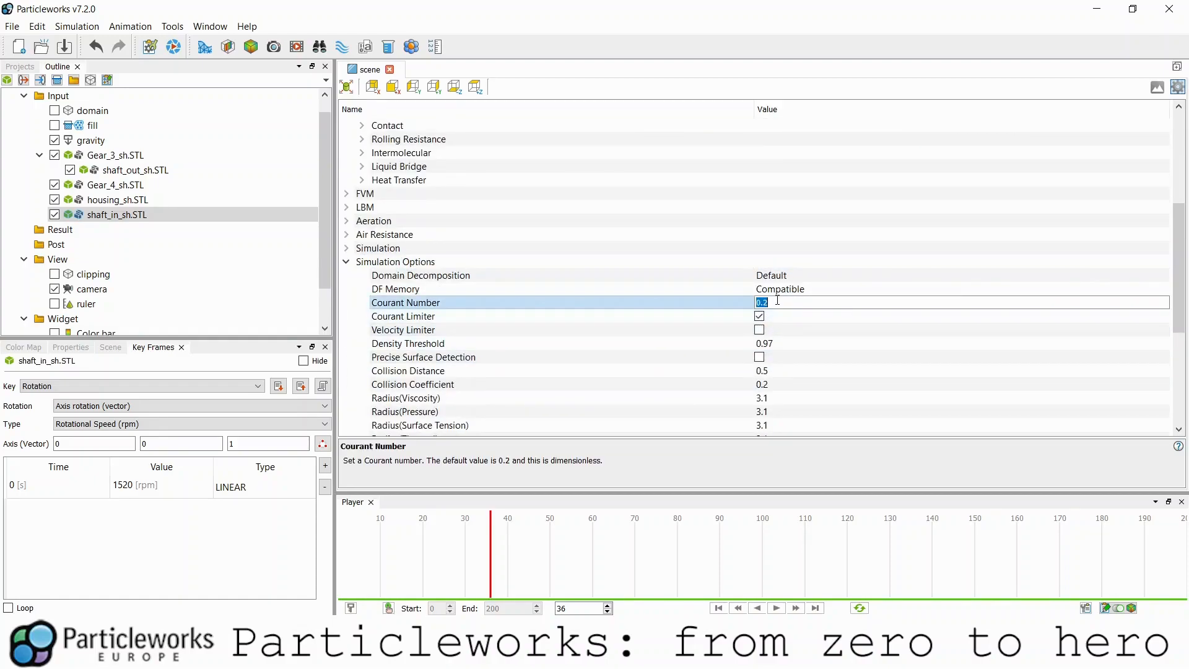
- Change the Collision Distance from 0.5 to 0.9 and return to the gearbox 3D view
click(777, 289)
scroll(730, 309, down, 1)
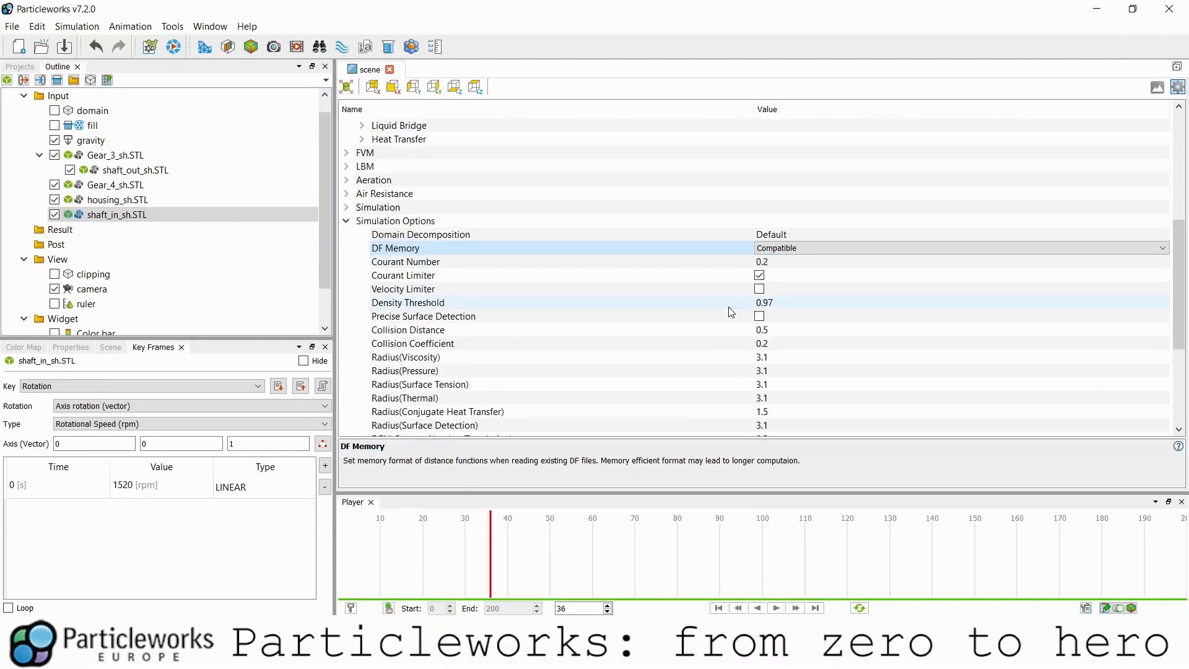
click(768, 329)
text(0.9)
key(Return)
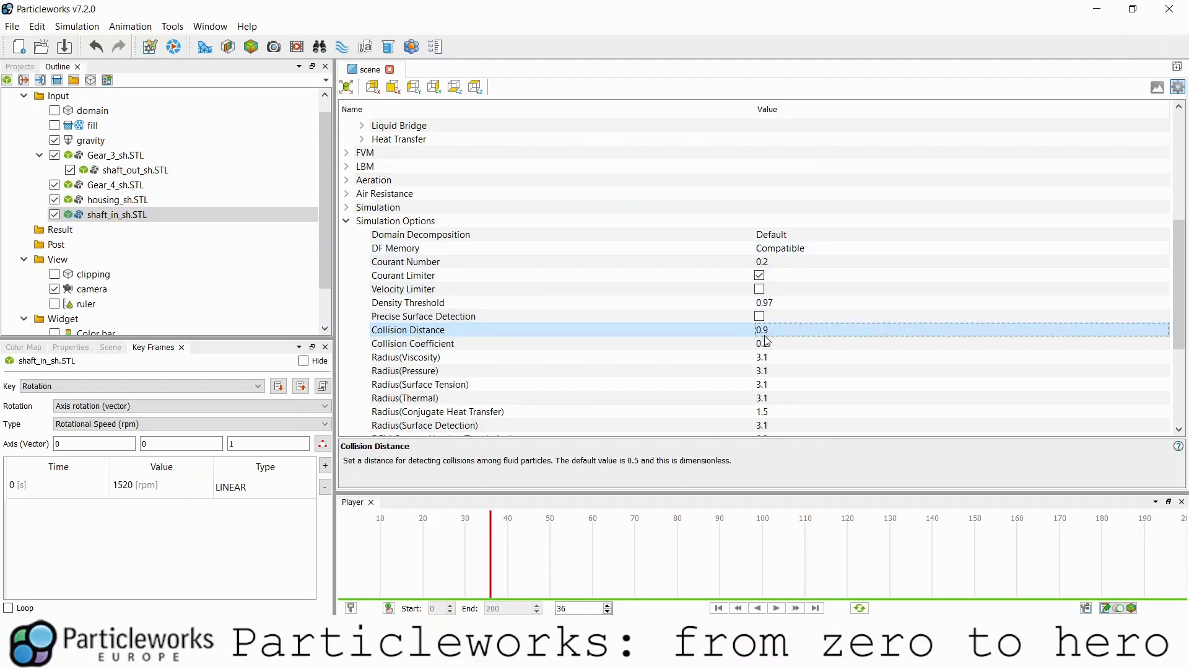
click(1157, 87)
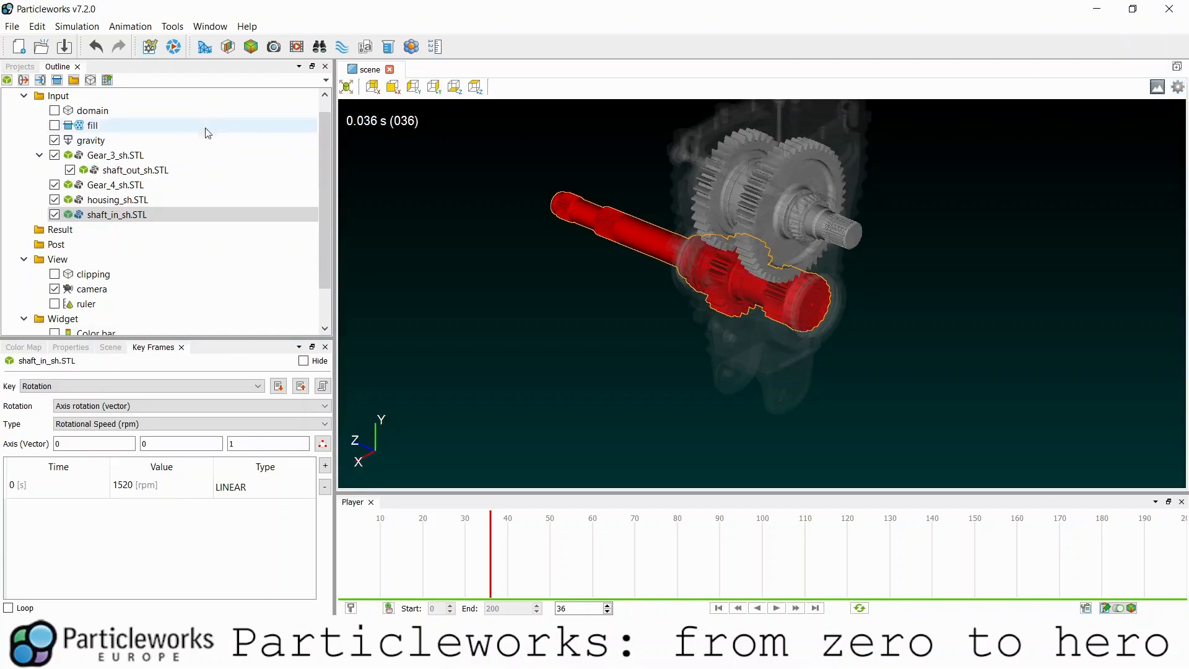
click(64, 47)
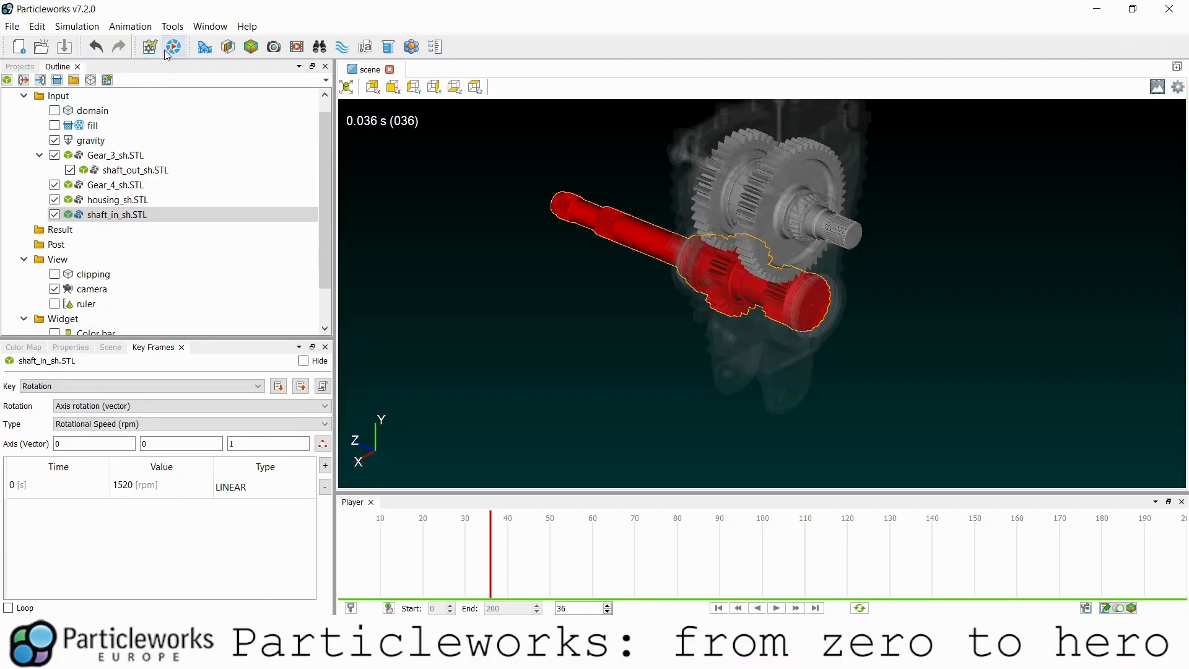
drag(592, 194, 615, 248)
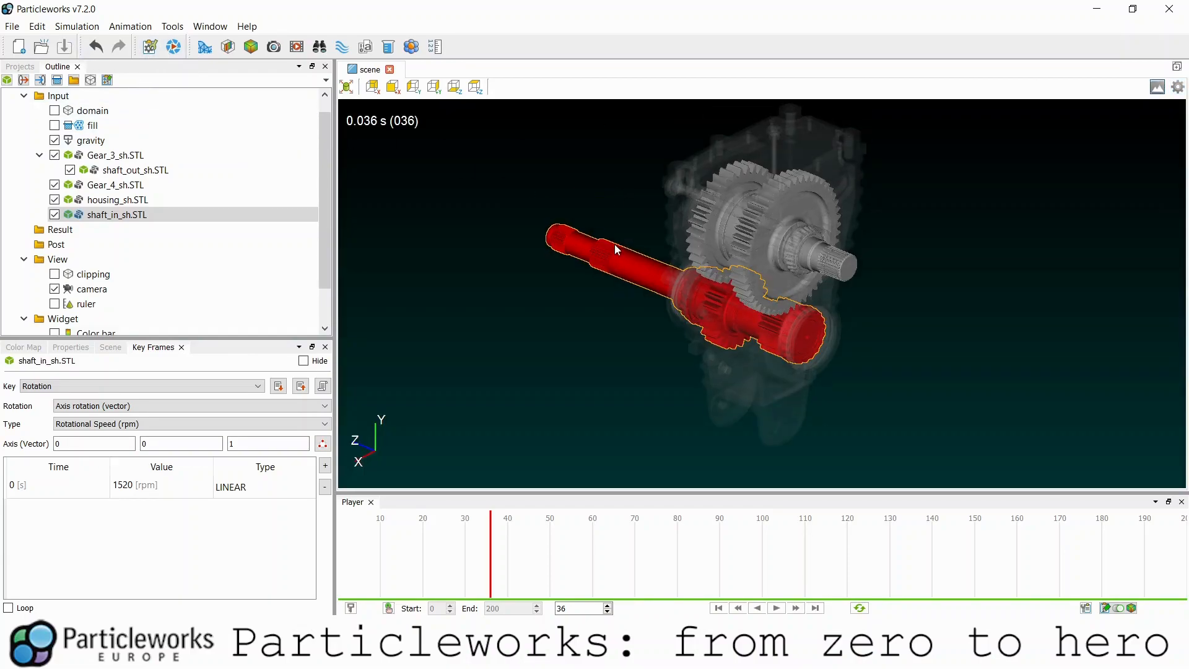
click(174, 48)
click(722, 534)
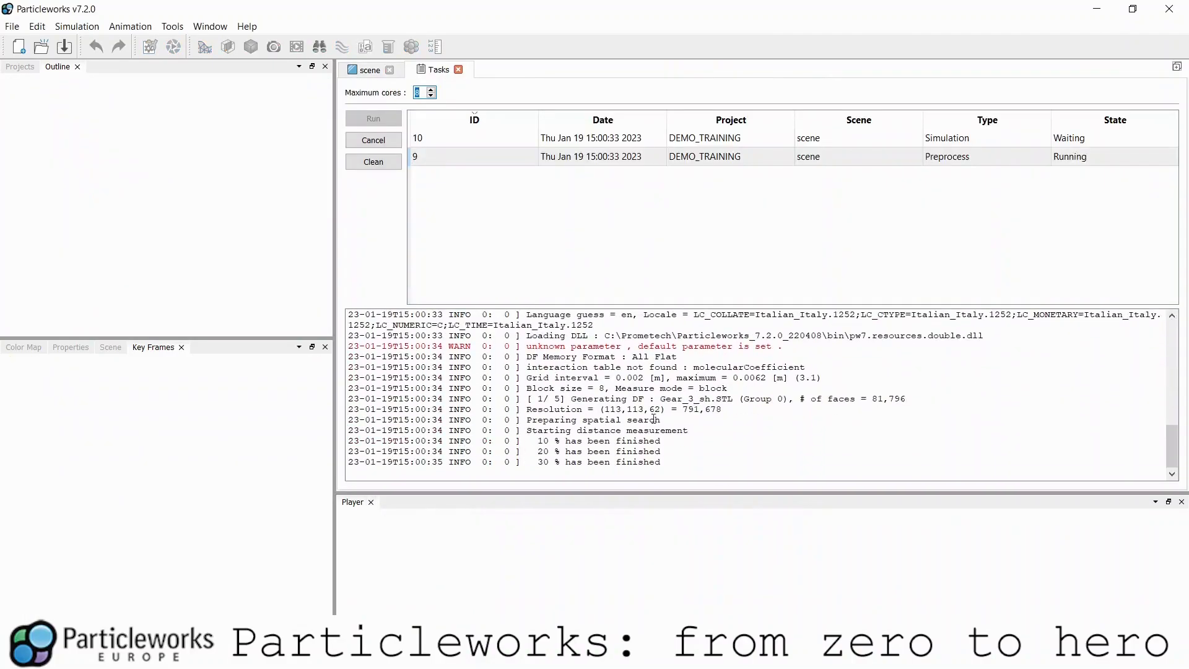
scroll(533, 390, up, 1)
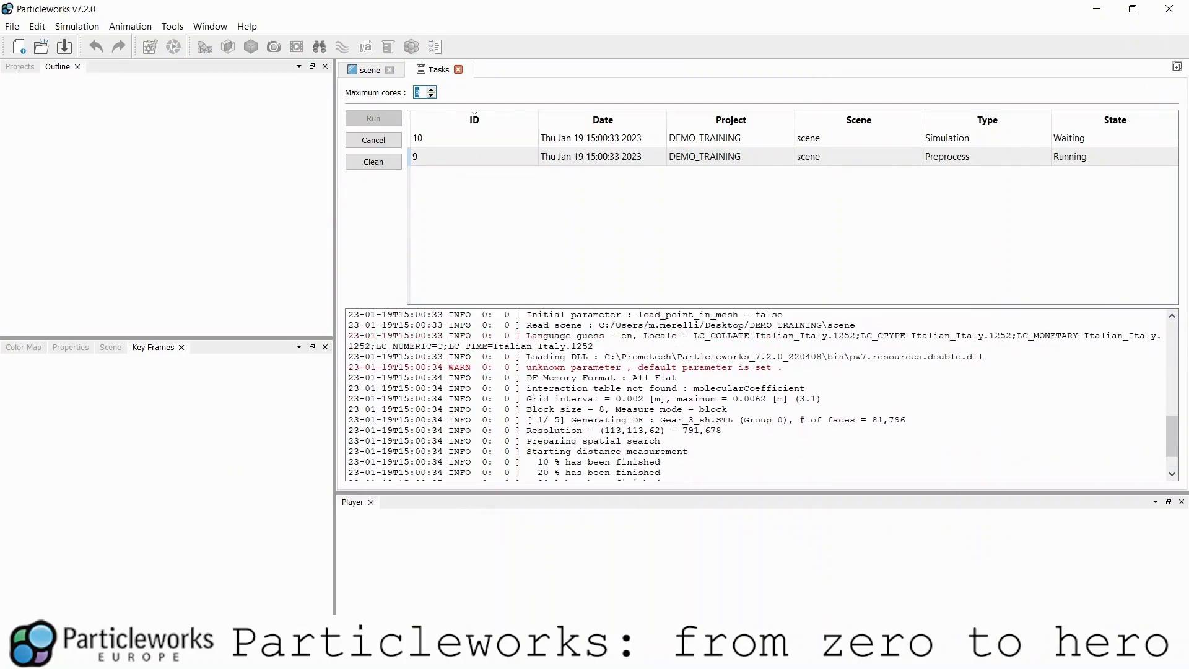
click(995, 156)
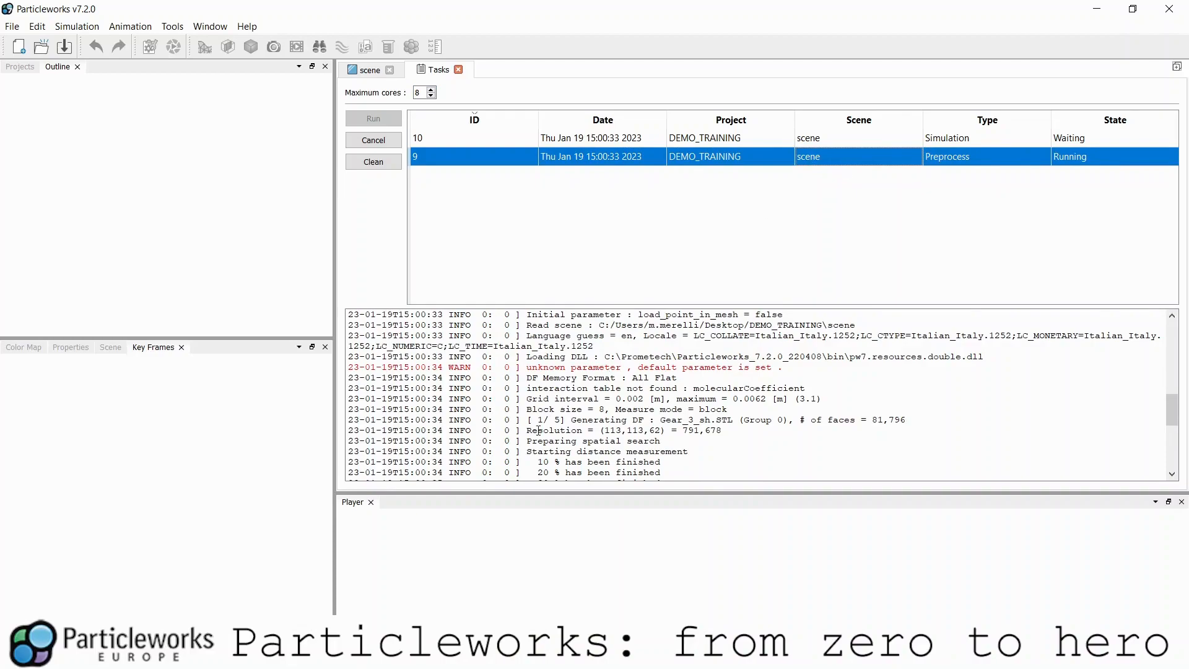
drag(529, 411, 755, 420)
triple_click(758, 420)
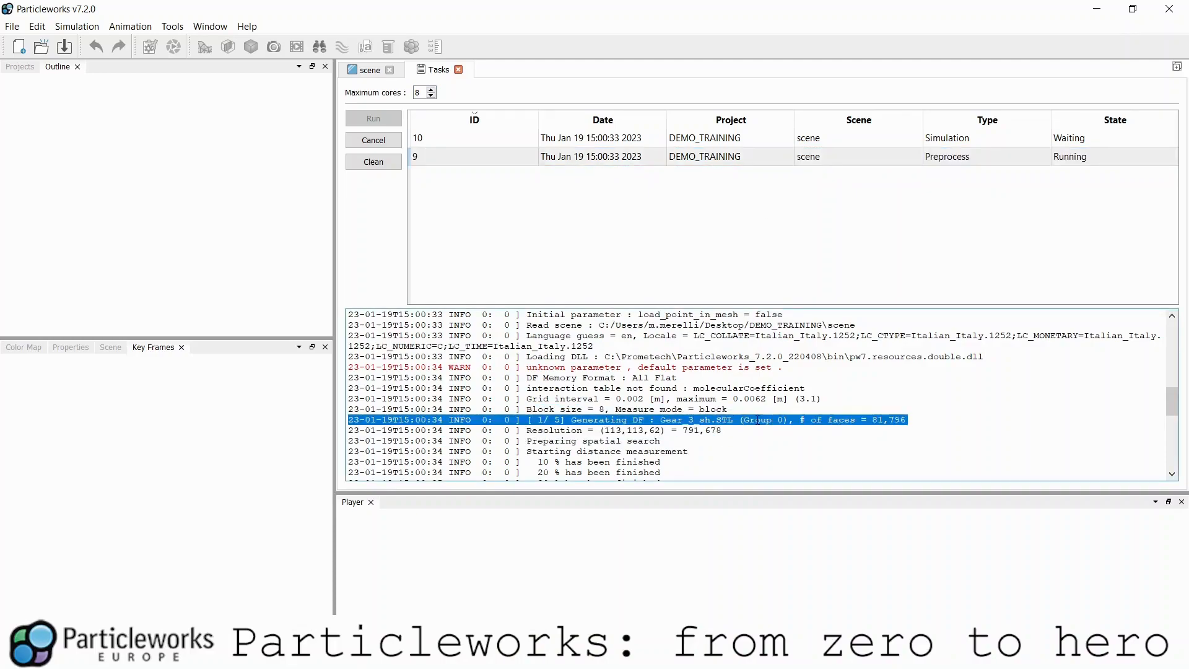
scroll(748, 407, down, 3)
scroll(555, 395, down, 1)
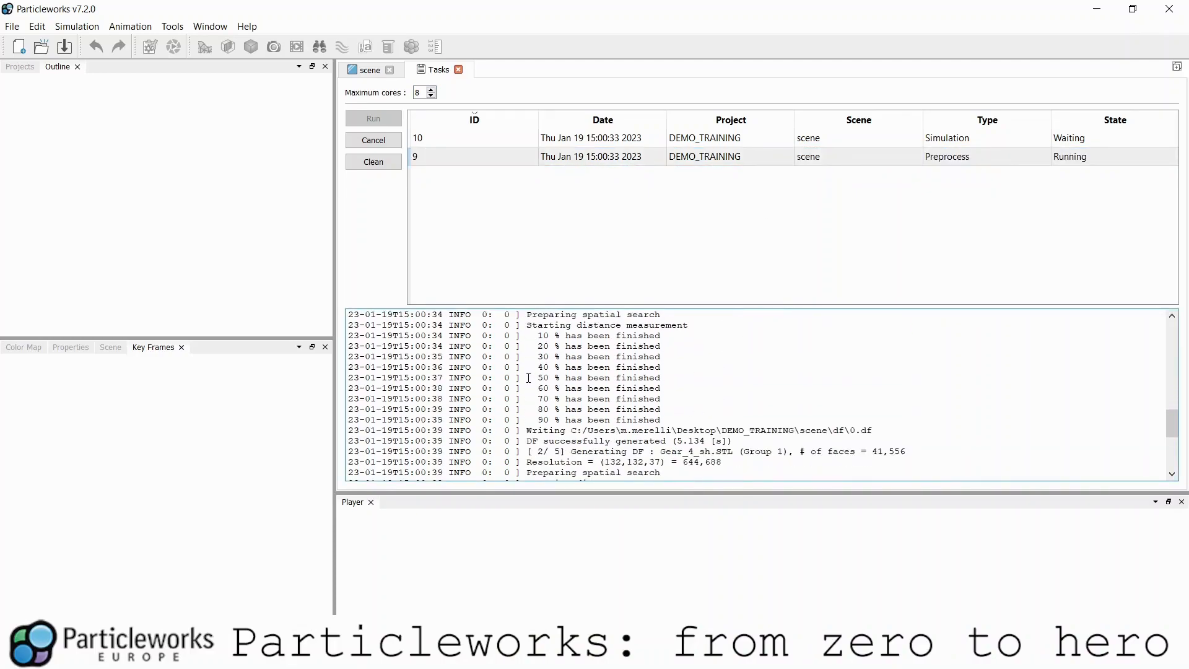
drag(526, 378, 693, 422)
scroll(612, 405, up, 1)
drag(648, 326, 571, 325)
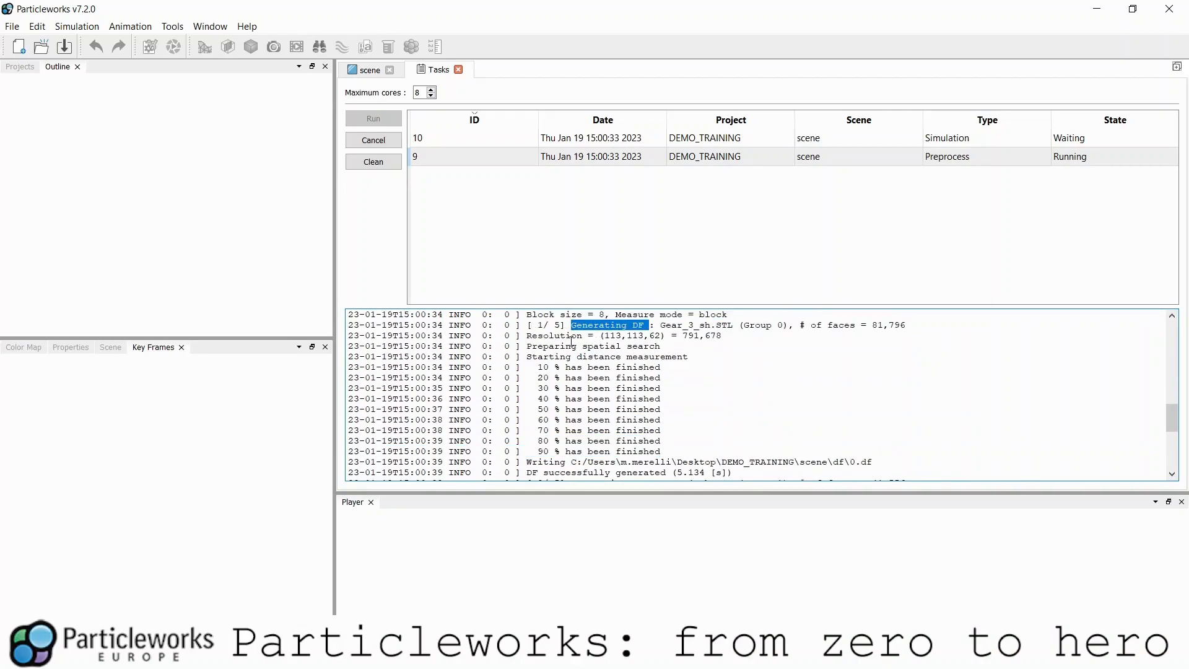
scroll(816, 411, down, 1)
drag(886, 434, 785, 425)
scroll(606, 357, down, 6)
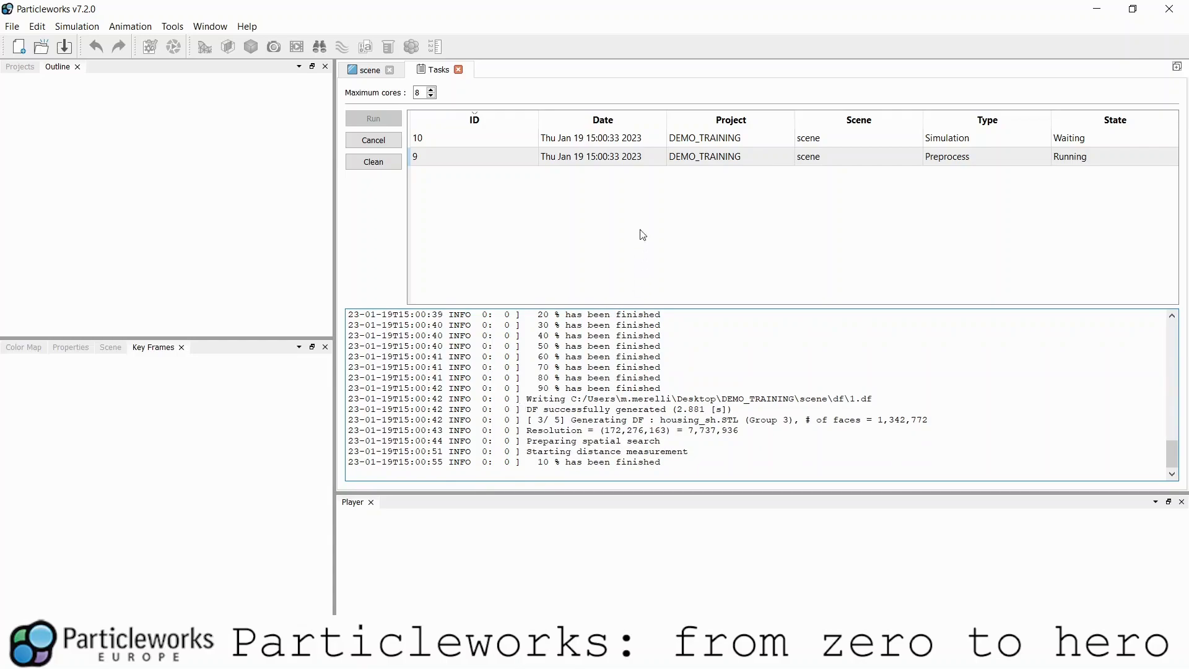
click(671, 138)
- Confirm 281508 fill particles in the preprocess log, check the running simulation's log, then return to the scene
click(673, 157)
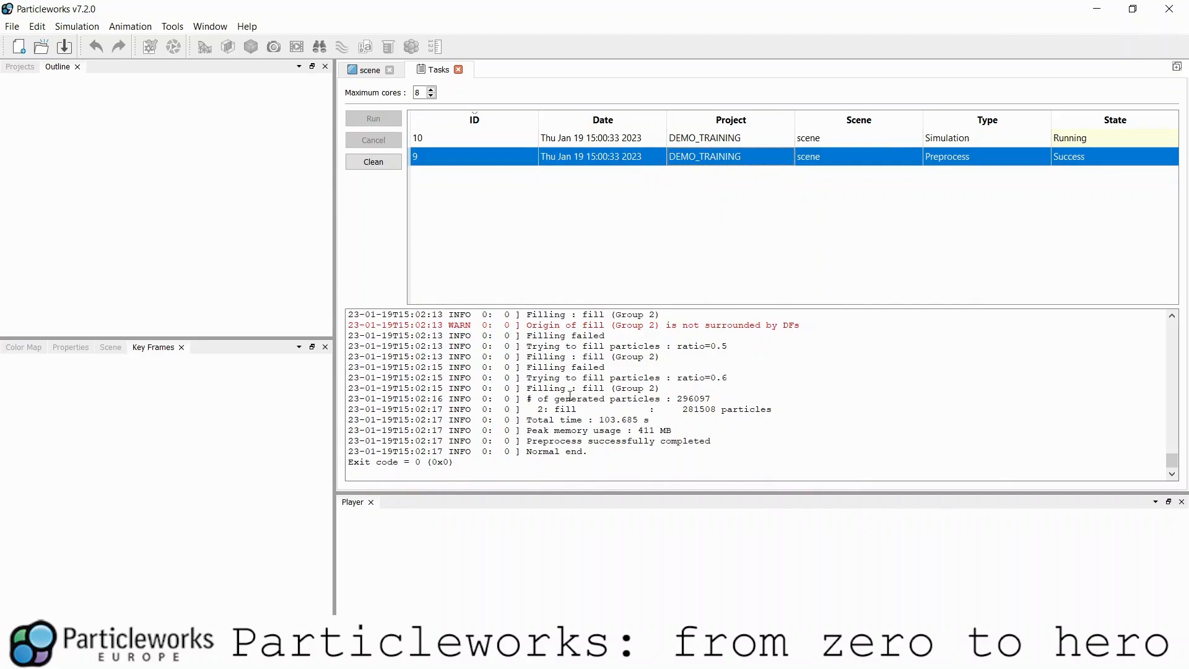
drag(529, 399, 713, 397)
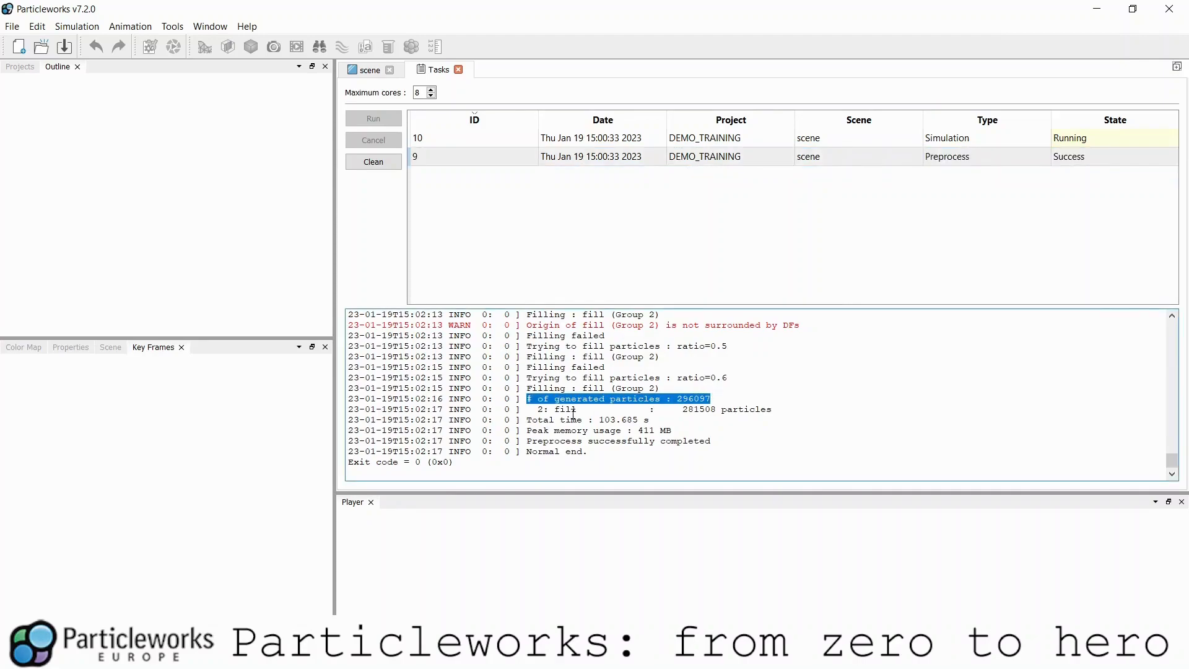
drag(538, 409, 785, 407)
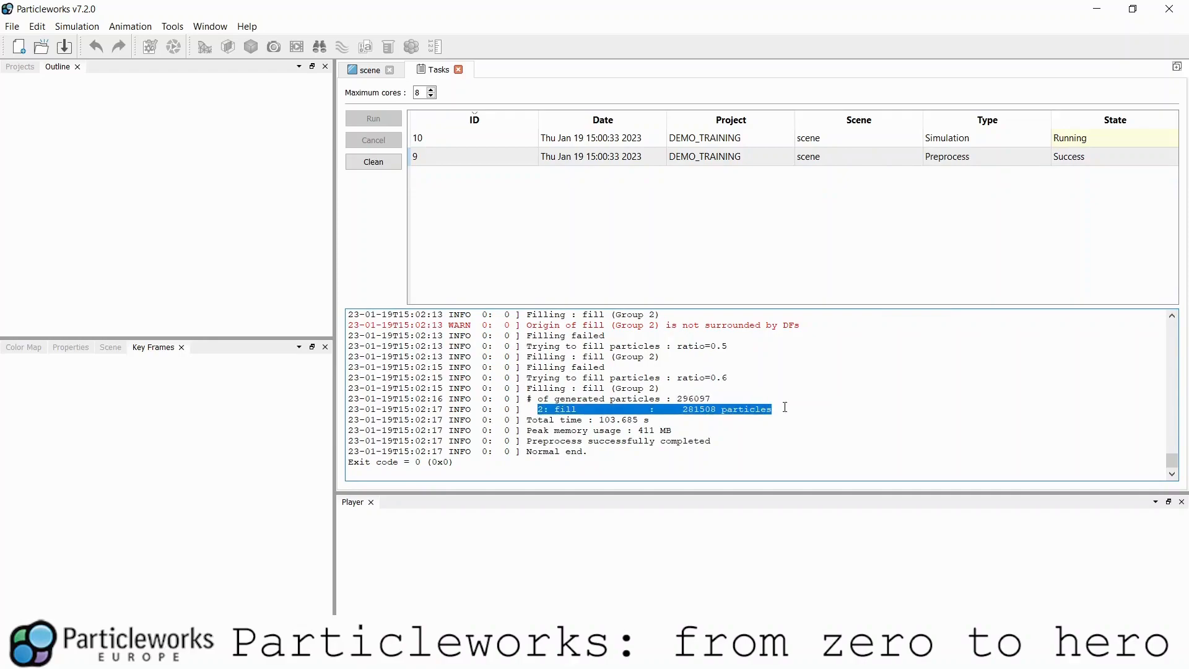
click(624, 157)
click(631, 141)
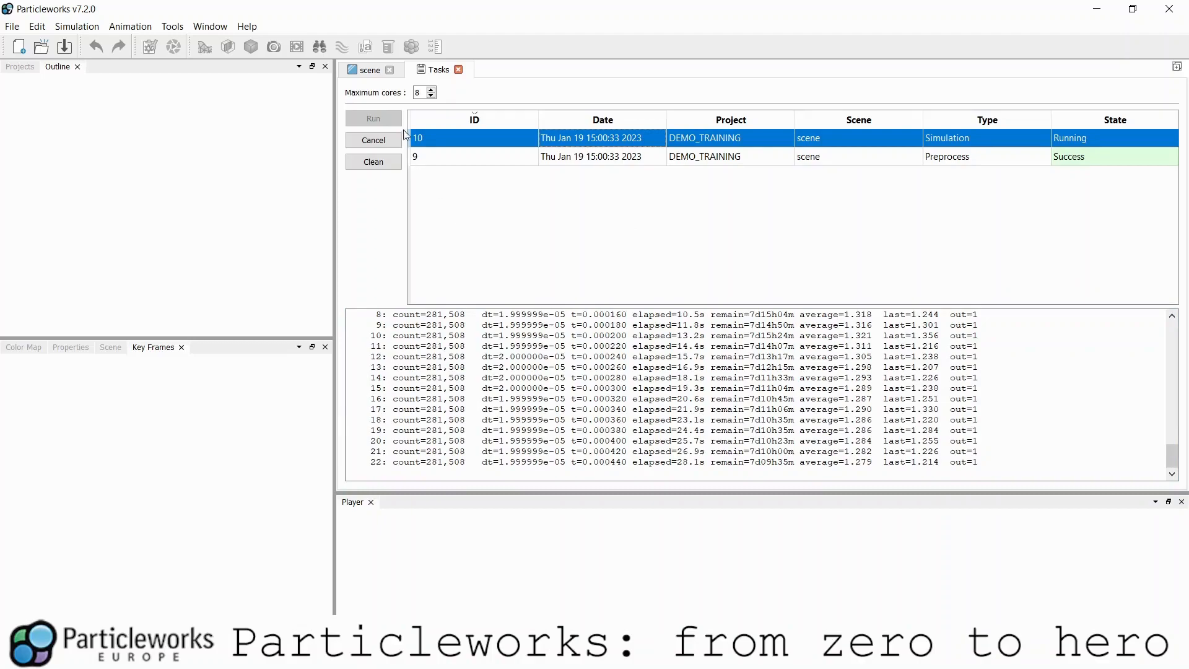
click(361, 71)
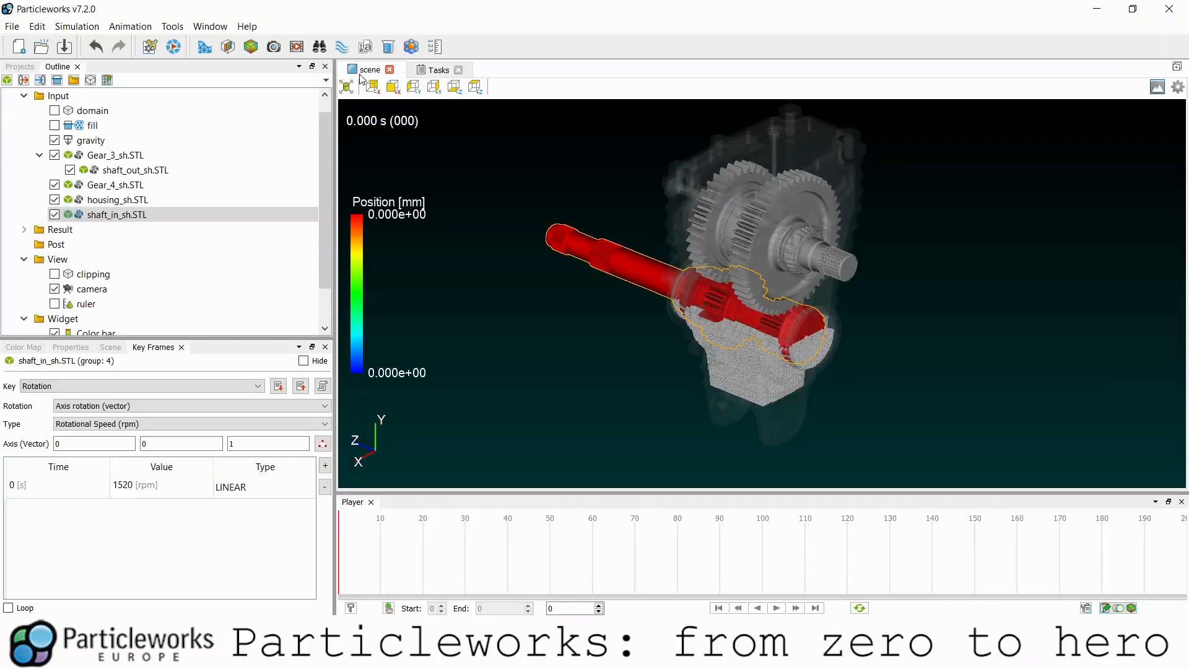
- Orbit and zoom around the oil-filled gearbox to inspect the housing and shaft end
click(708, 355)
scroll(699, 378, up, 5)
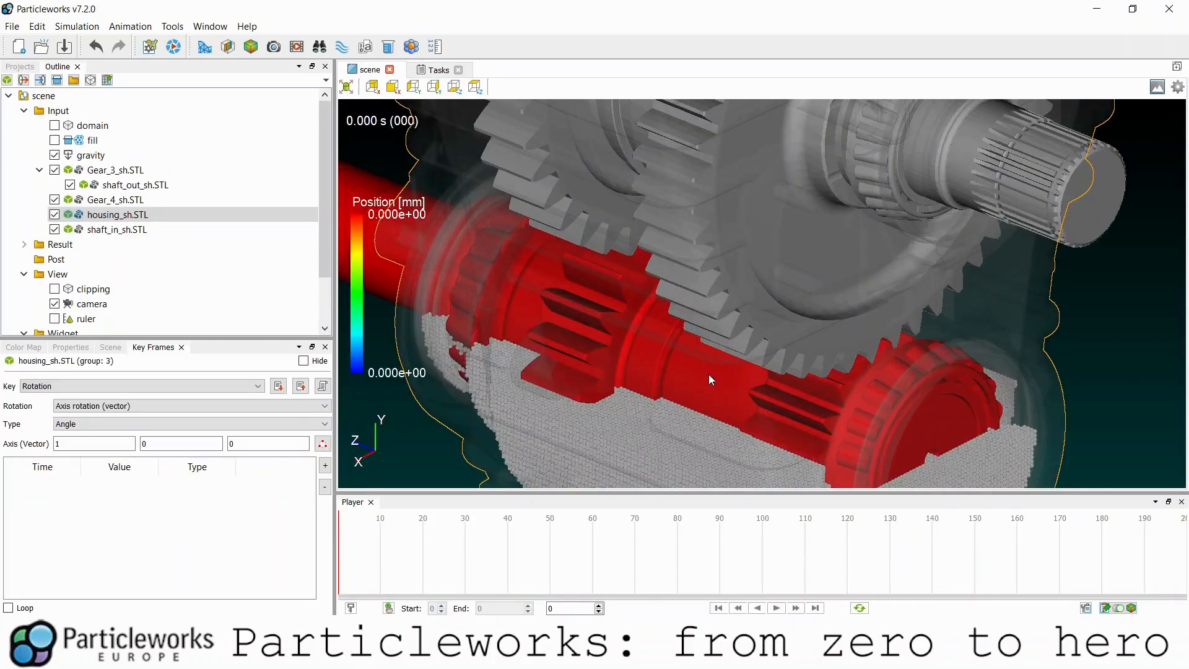
drag(720, 410, 723, 325)
scroll(714, 335, down, 3)
middle_drag(715, 335, 711, 302)
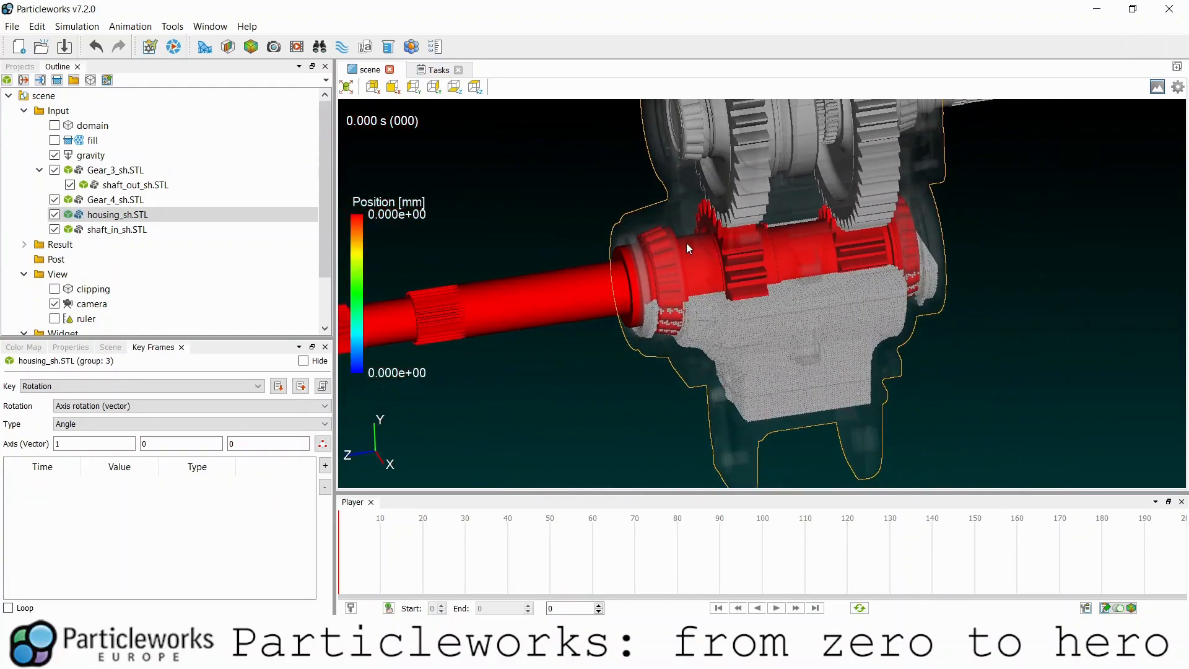
click(575, 260)
drag(575, 261, 652, 257)
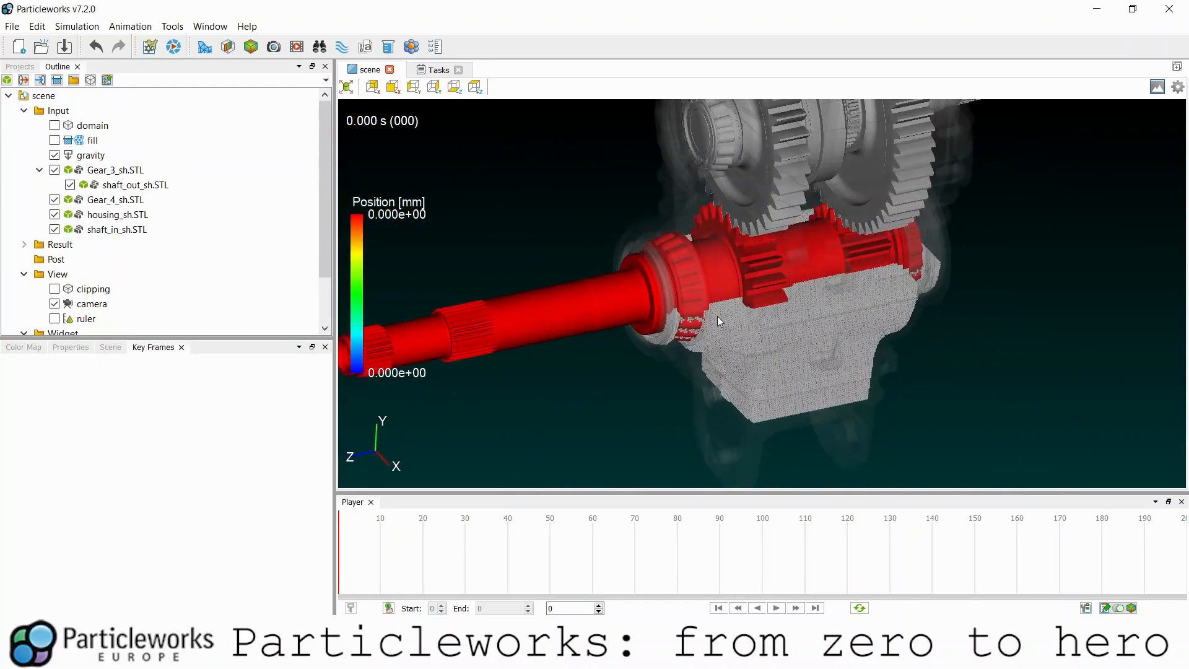
drag(793, 314, 561, 286)
scroll(762, 347, up, 4)
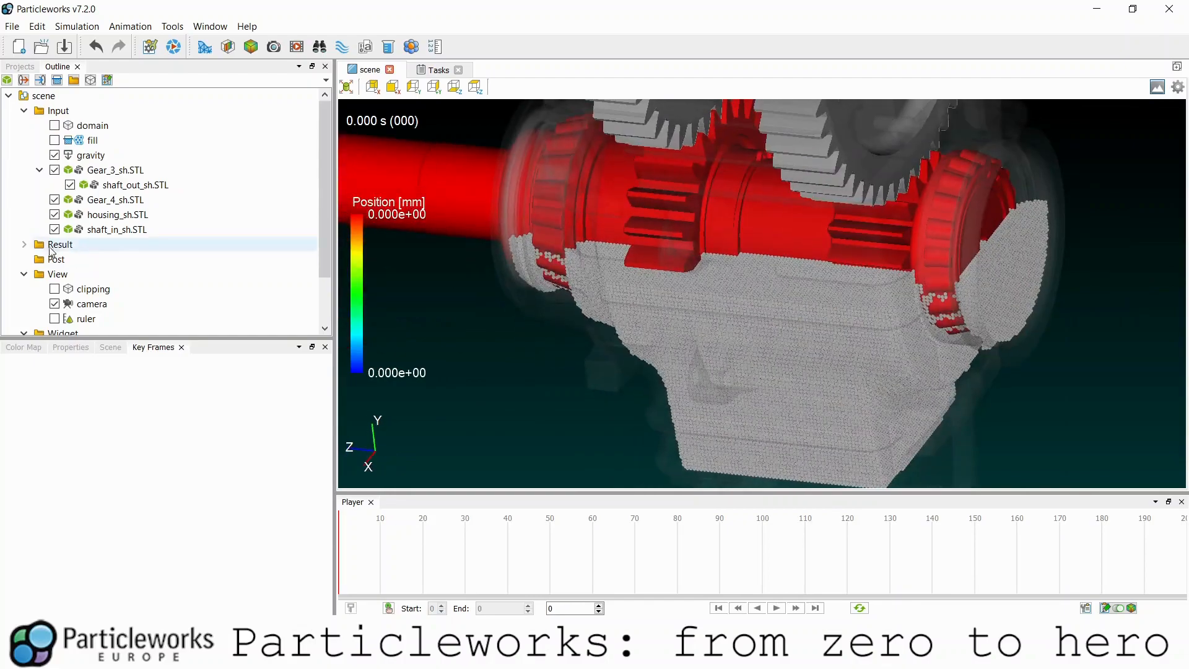
- Show the fill particle result's statistics from the Result folder, then go back to Tasks
click(25, 244)
scroll(84, 265, down, 1)
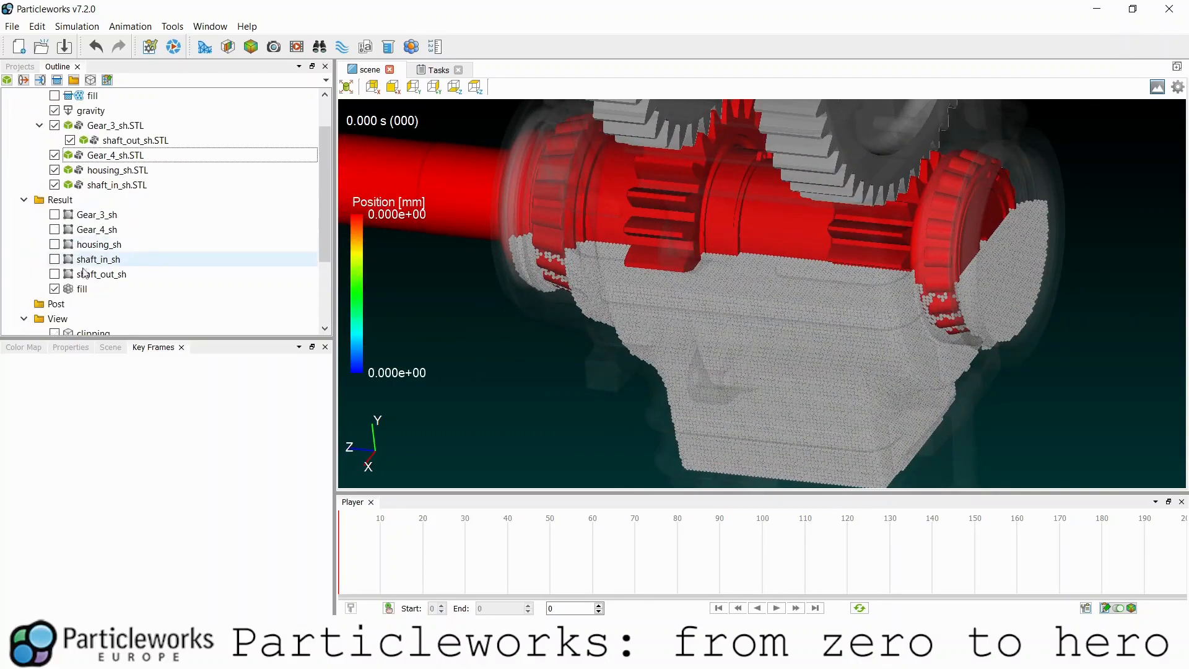
click(82, 289)
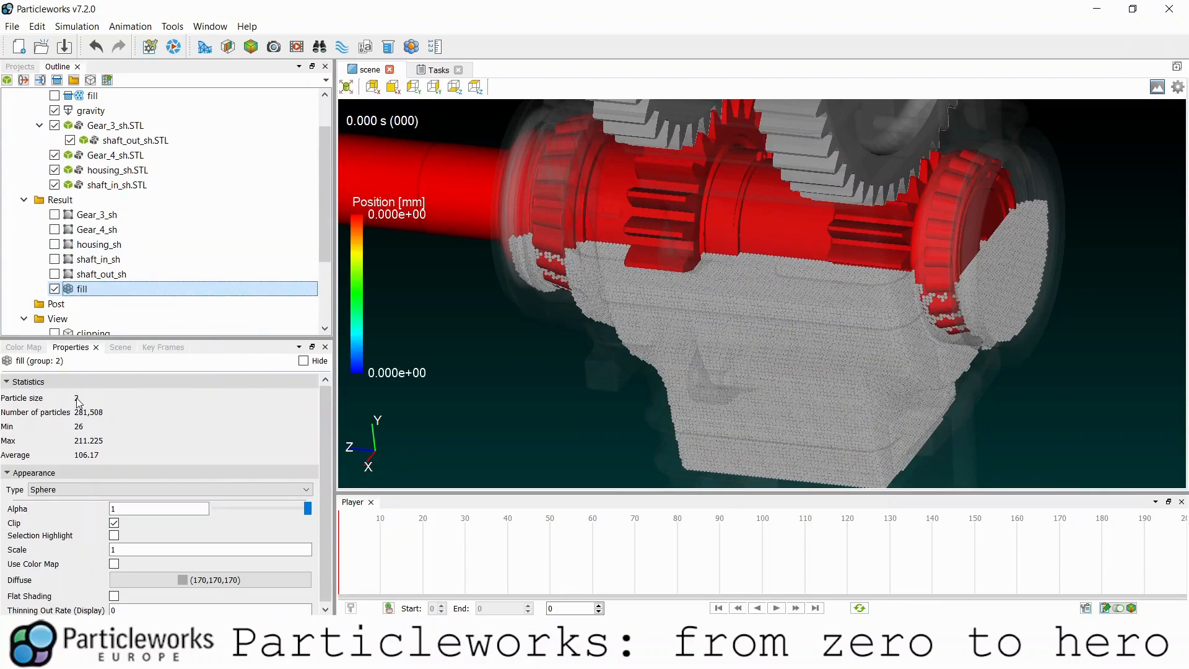
scroll(726, 340, down, 5)
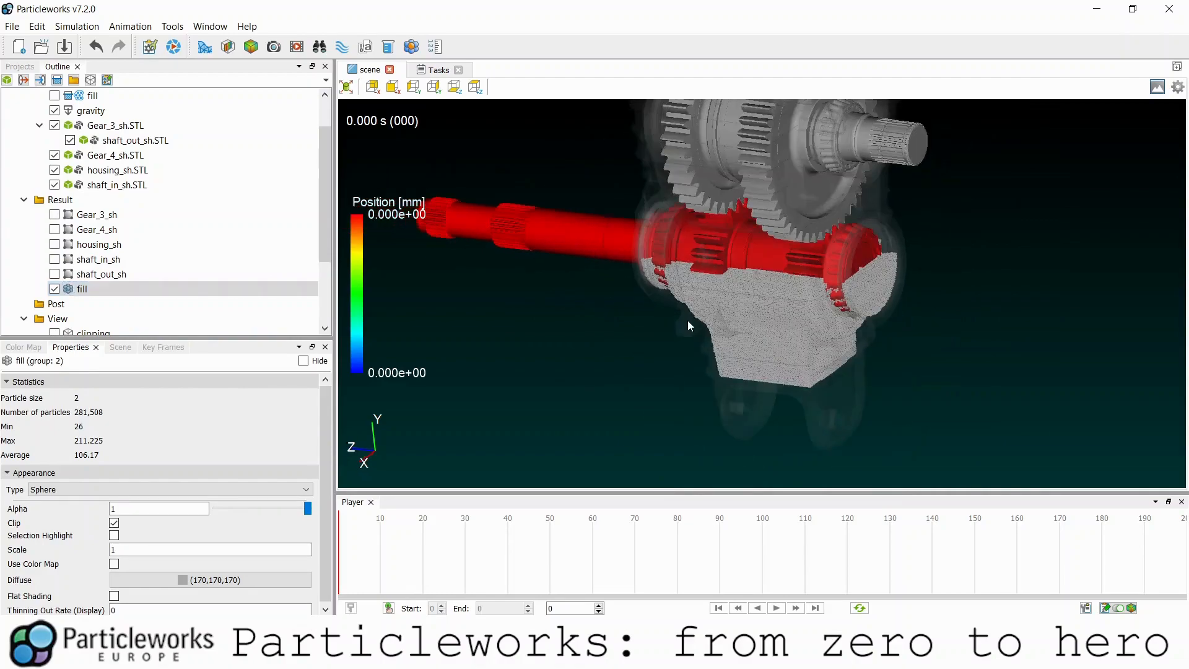
click(443, 70)
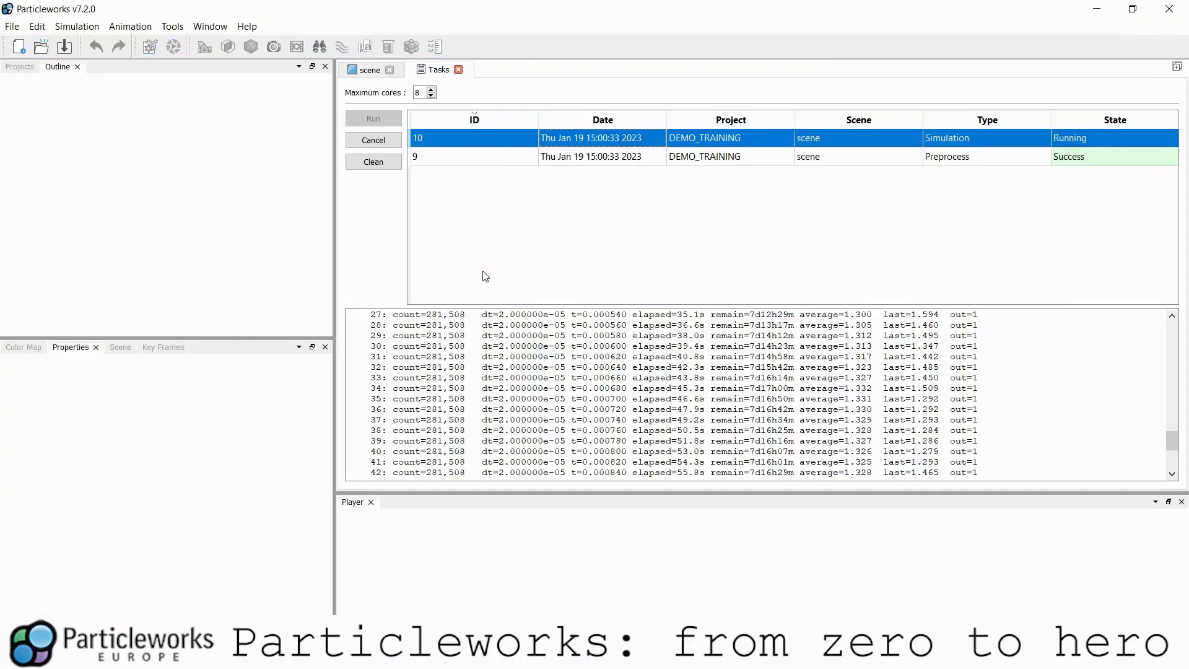
- Highlight log line 41's step number, particle count, remaining time and out=1, then return to the scene
drag(368, 442, 387, 427)
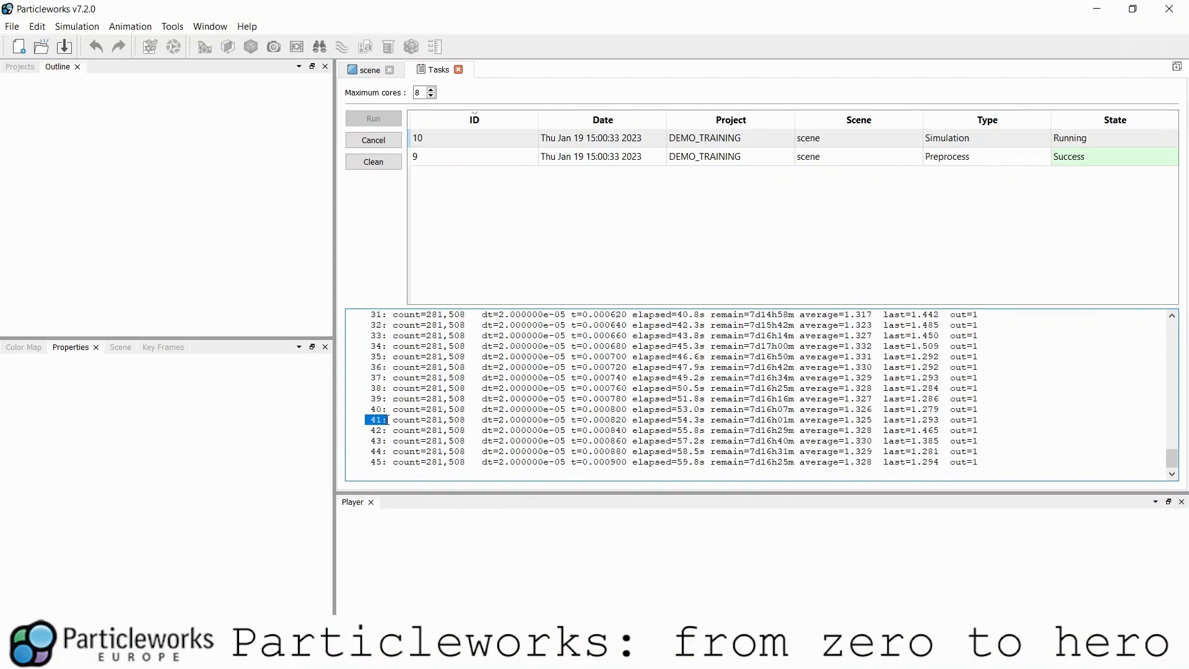
scroll(382, 437, up, 1)
drag(394, 451, 567, 450)
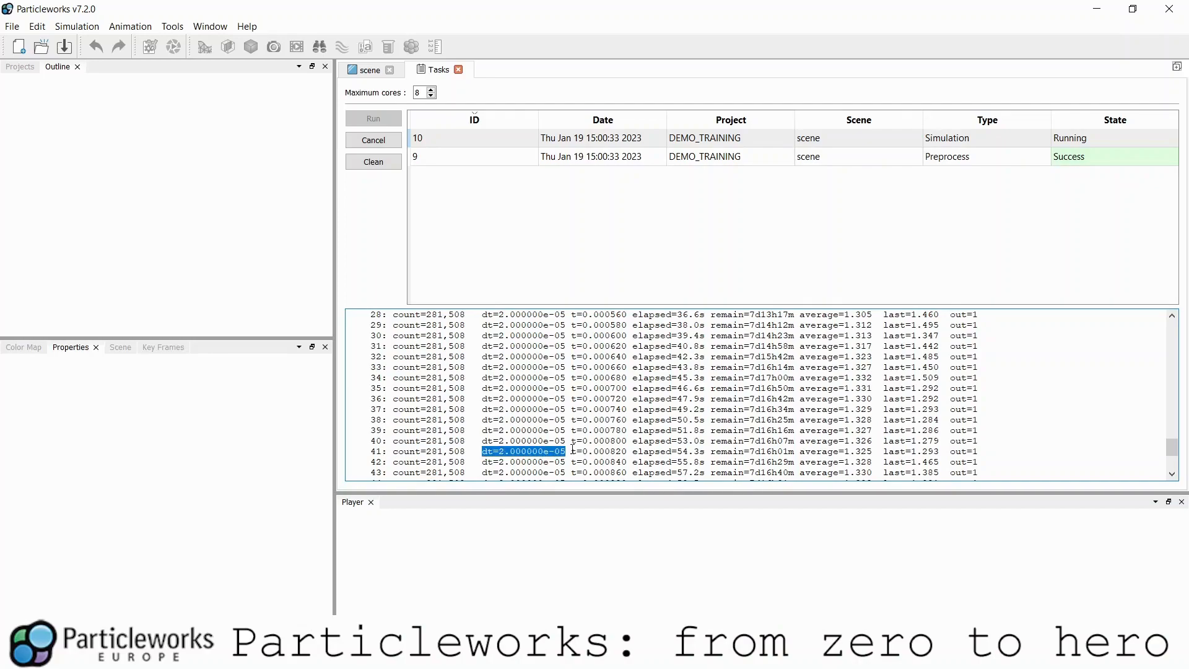
drag(755, 451, 874, 452)
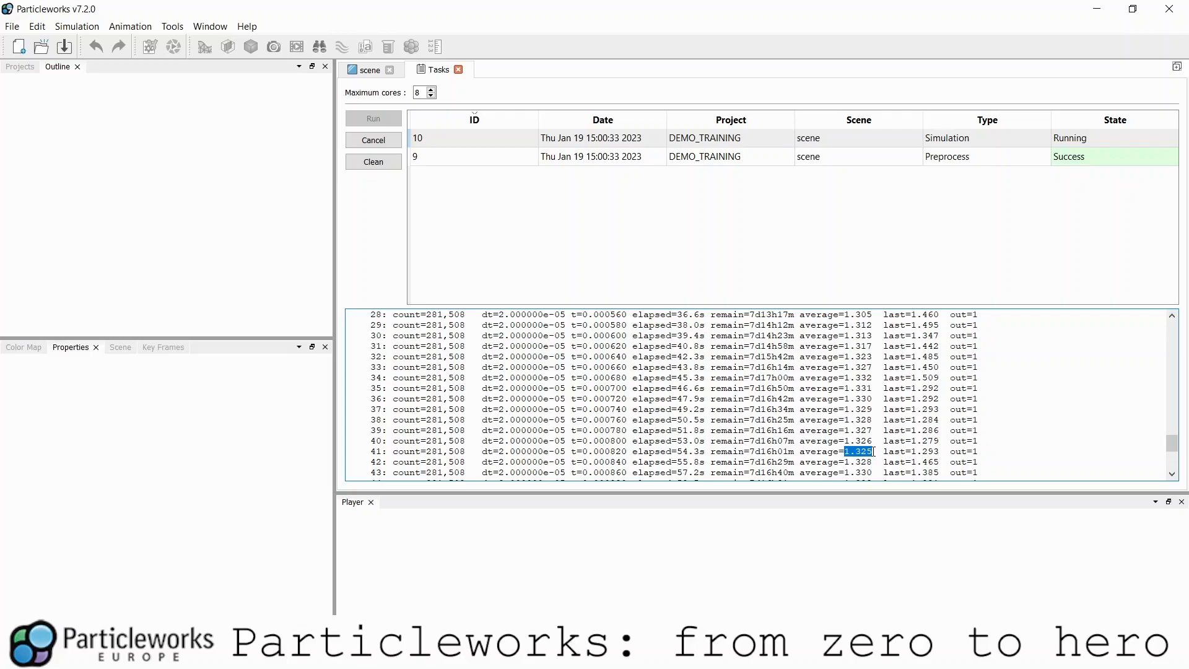
drag(365, 451, 844, 461)
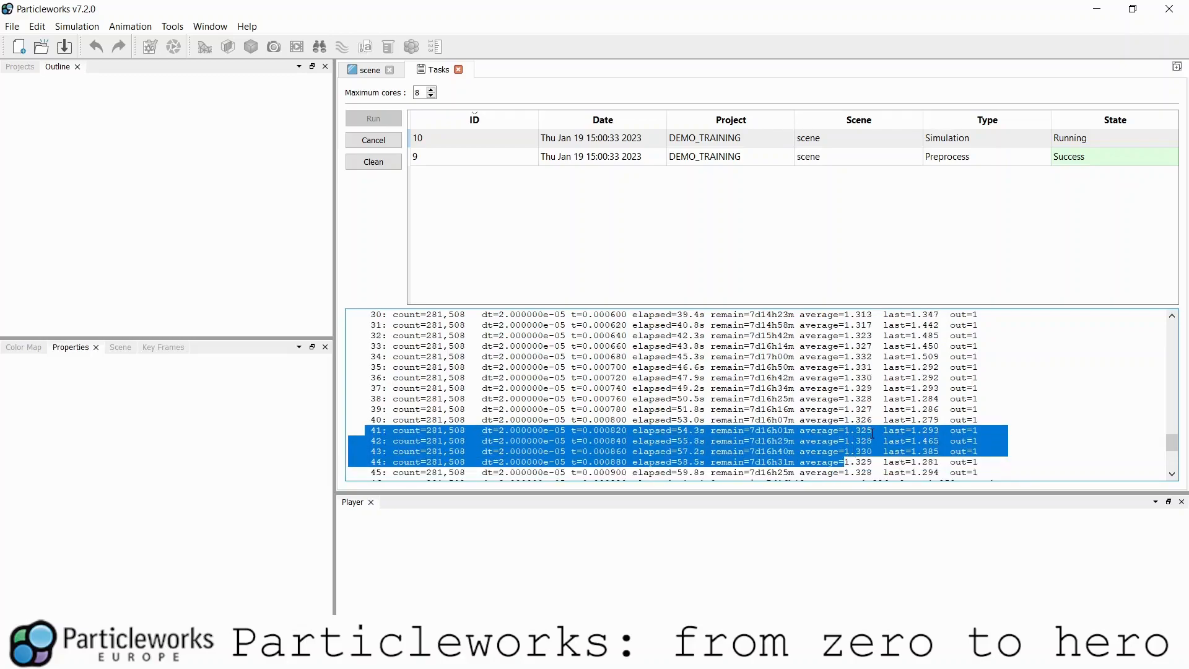
click(874, 435)
drag(950, 433, 979, 429)
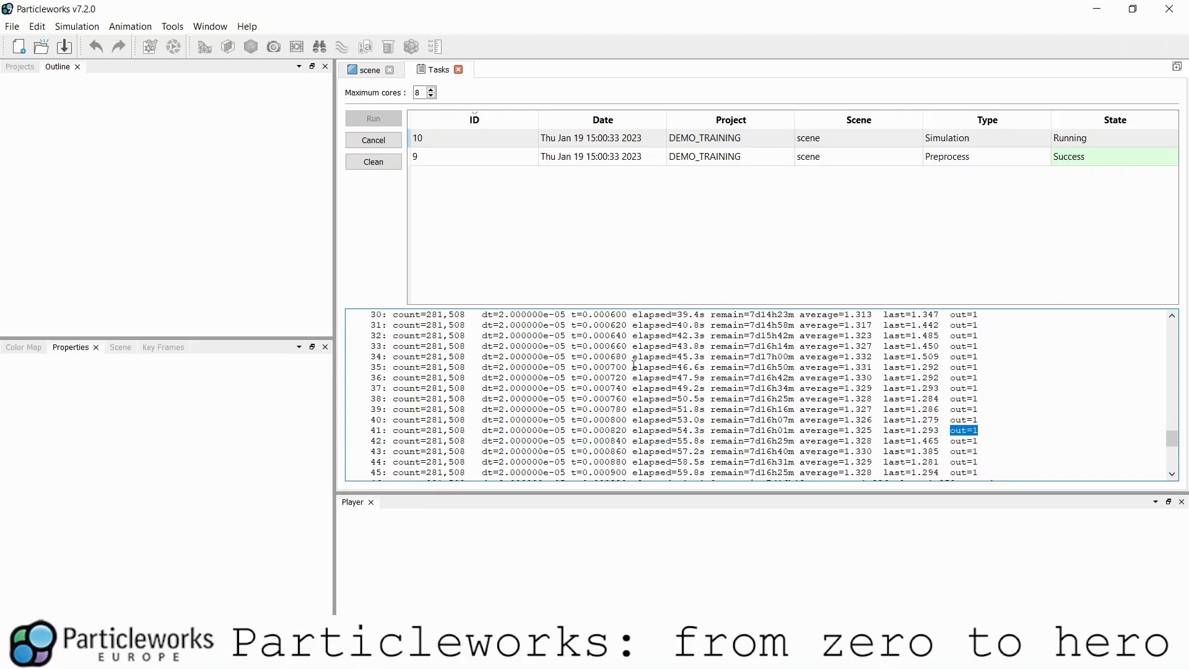
click(370, 70)
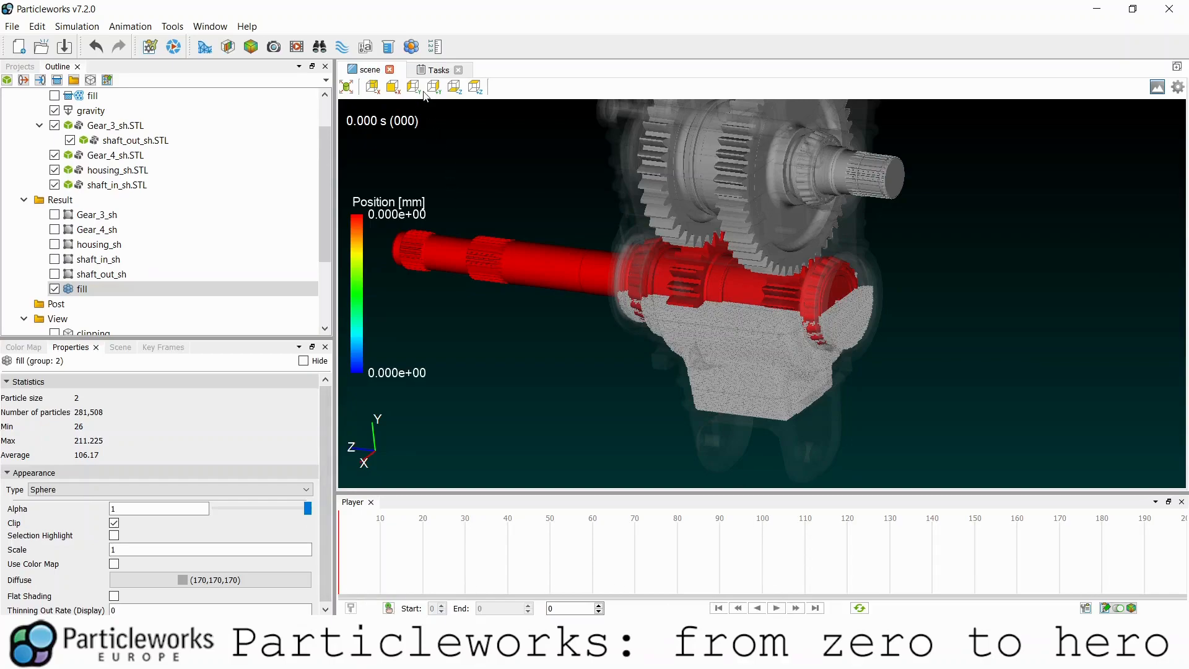
click(435, 70)
scroll(638, 472, down, 5)
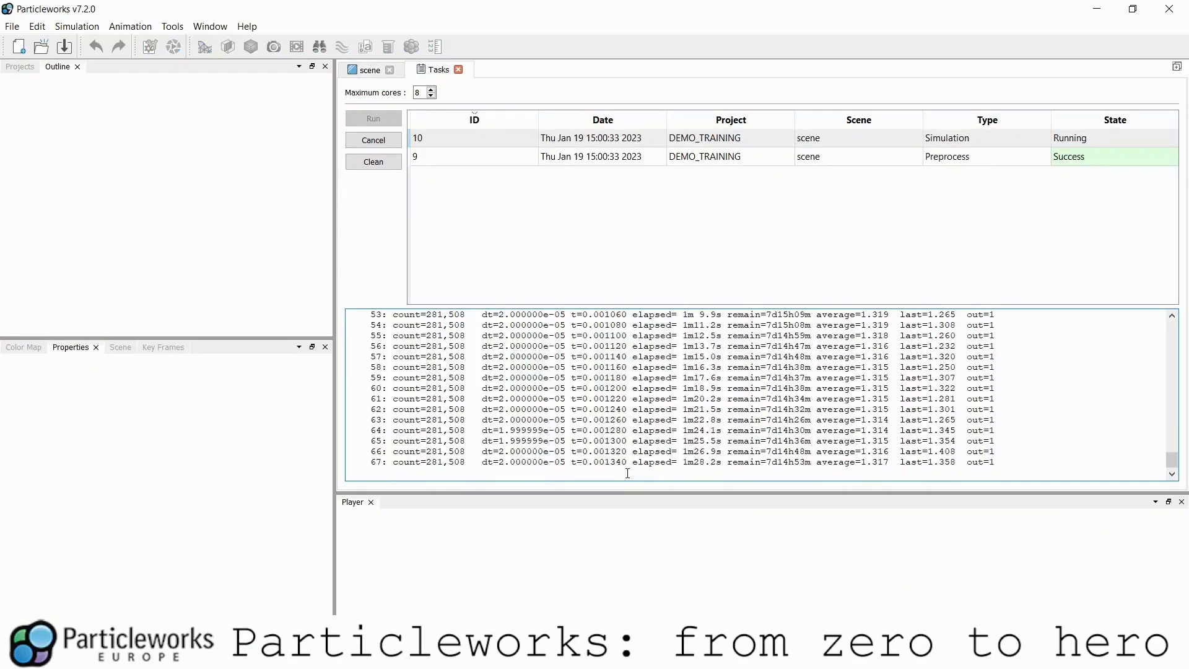
drag(583, 462, 613, 452)
click(369, 70)
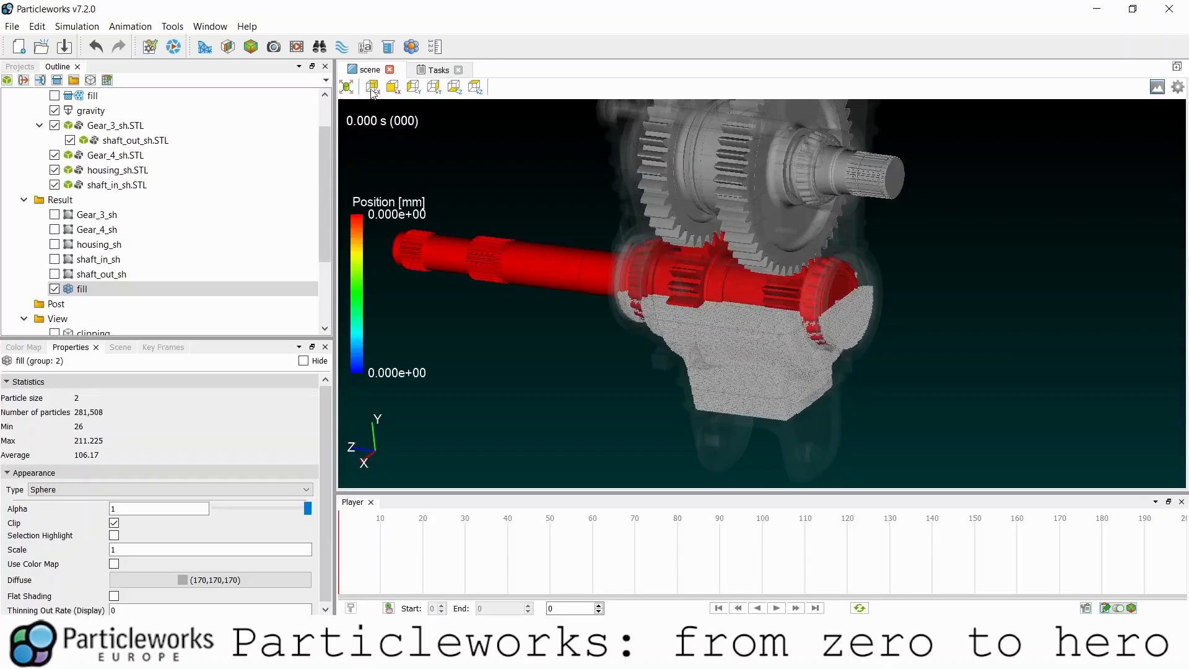
drag(678, 292, 733, 291)
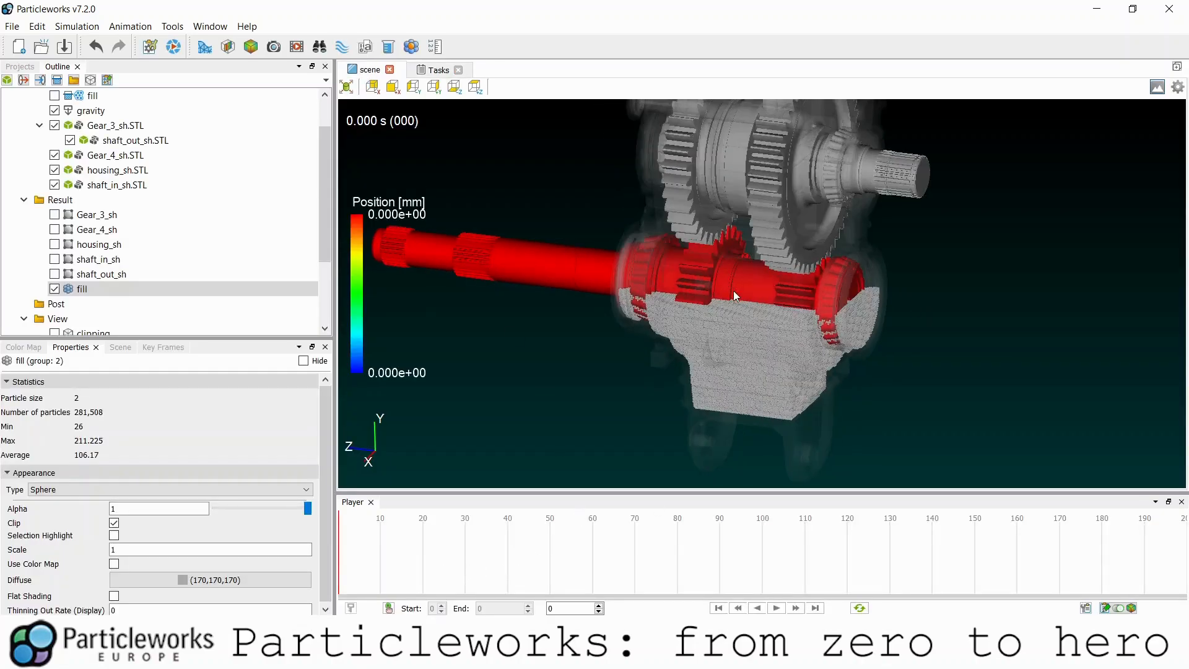
click(776, 608)
scroll(745, 336, down, 2)
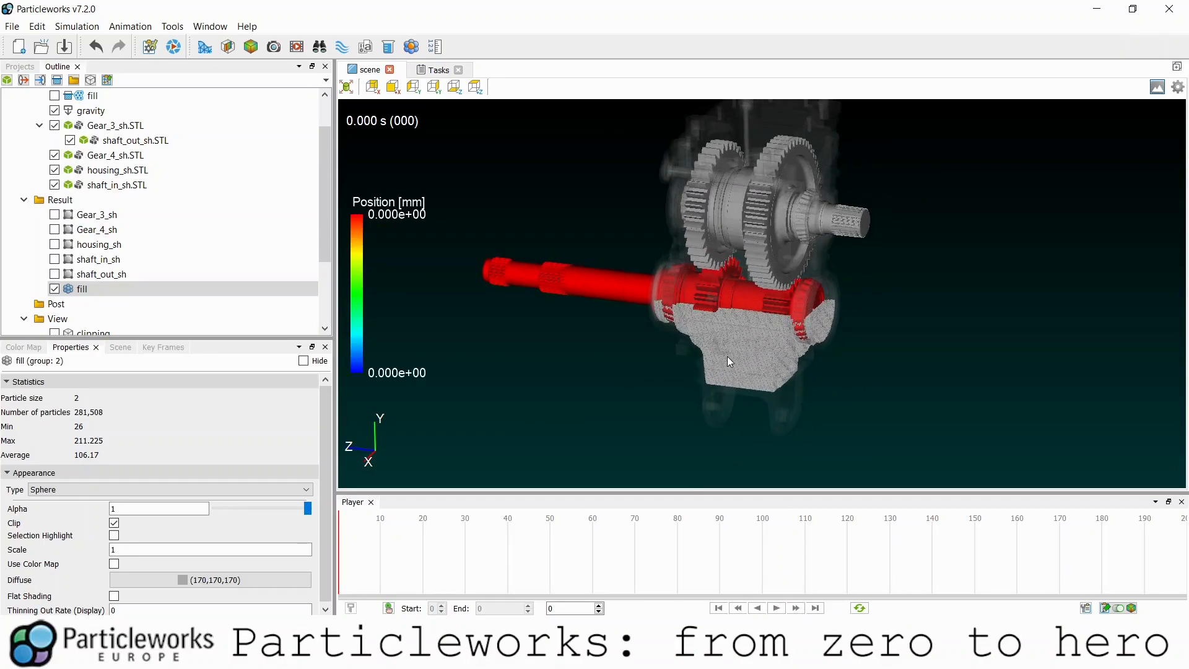
mouse_move(727, 356)
mouse_down()
mouse_move(748, 339)
mouse_move(725, 332)
mouse_move(734, 352)
mouse_up()
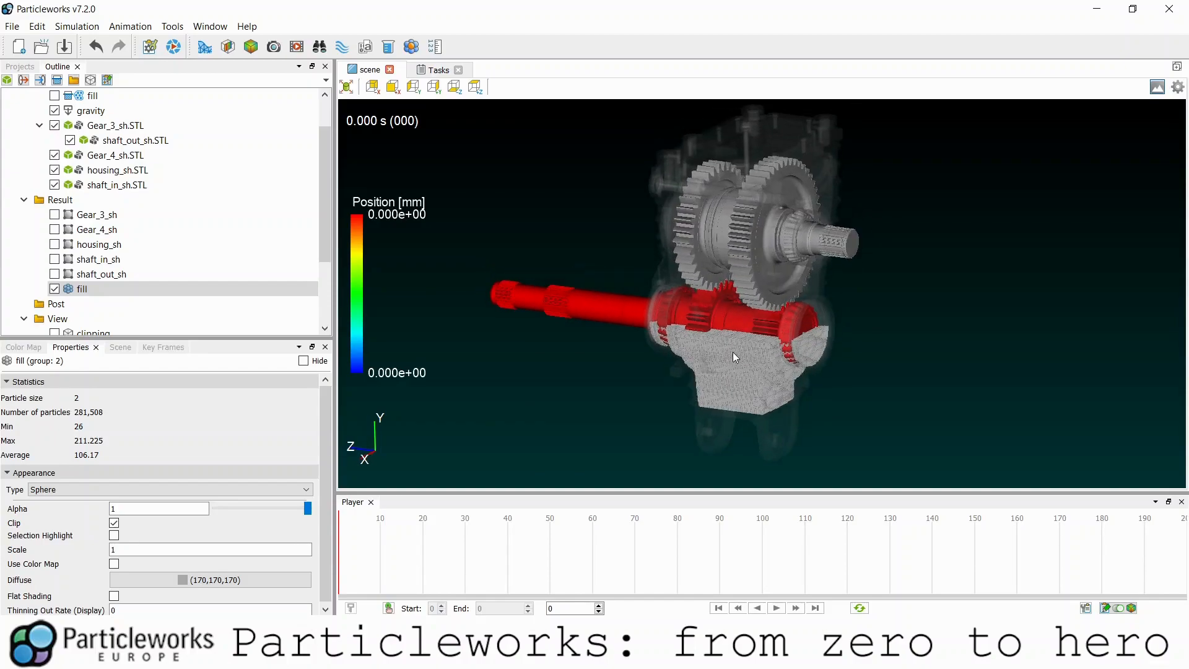